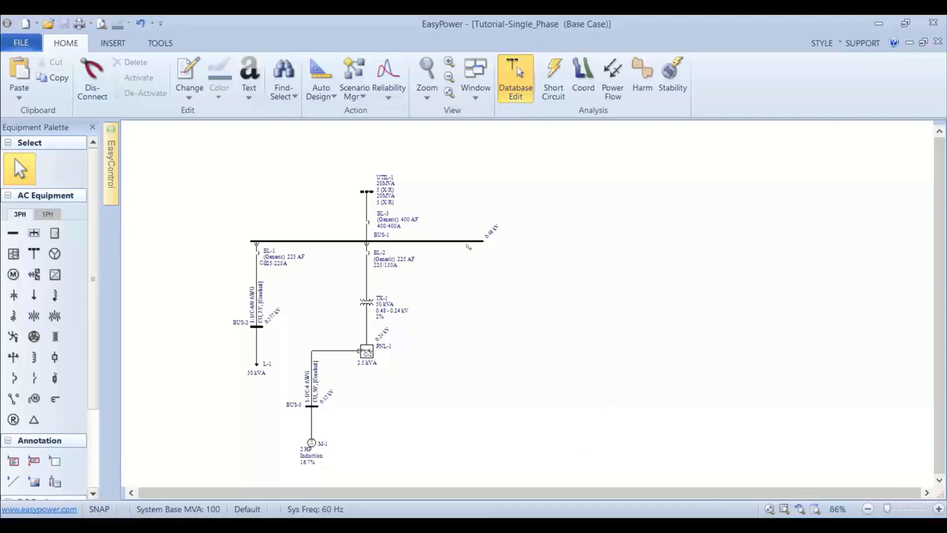
Examine the available service options for the 1PH BUS without changing its data.
mouse_move(468, 246)
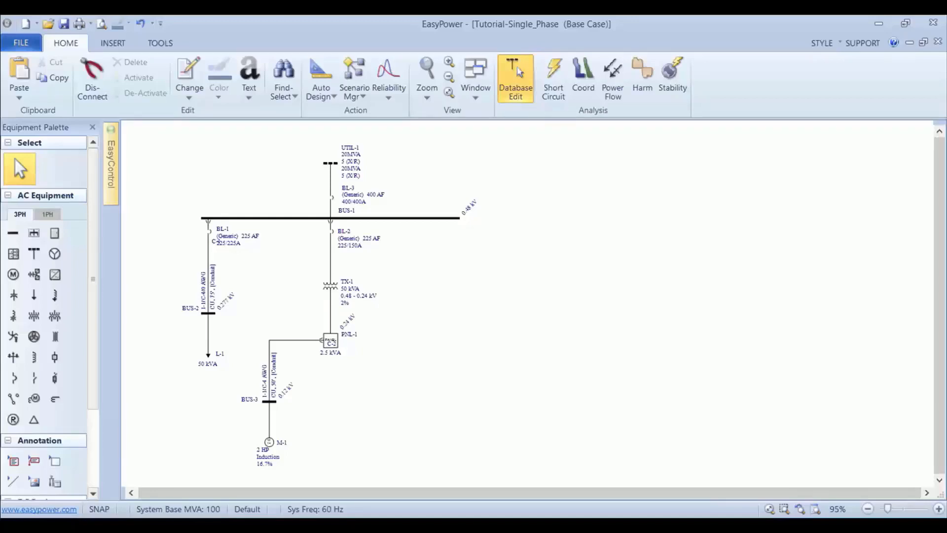
scroll(387, 326, down, 3)
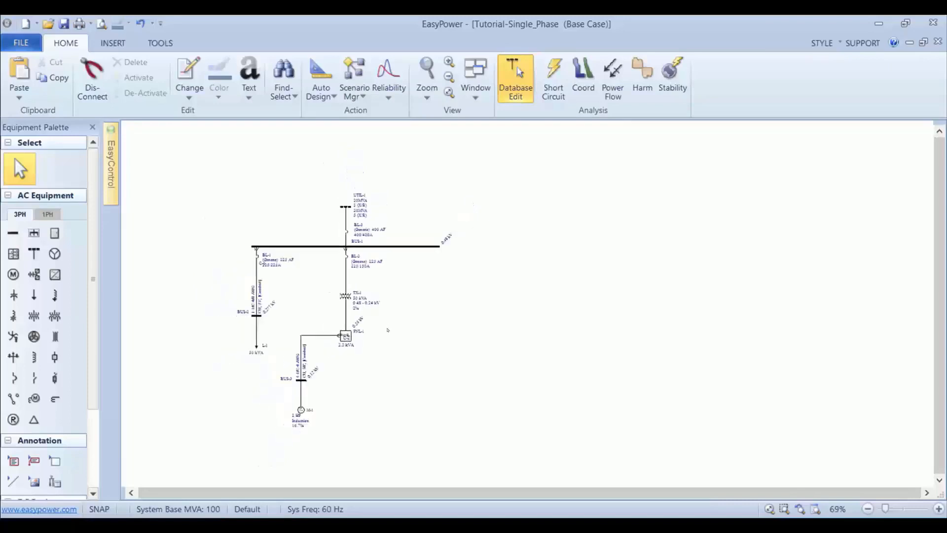
drag(422, 322, 609, 291)
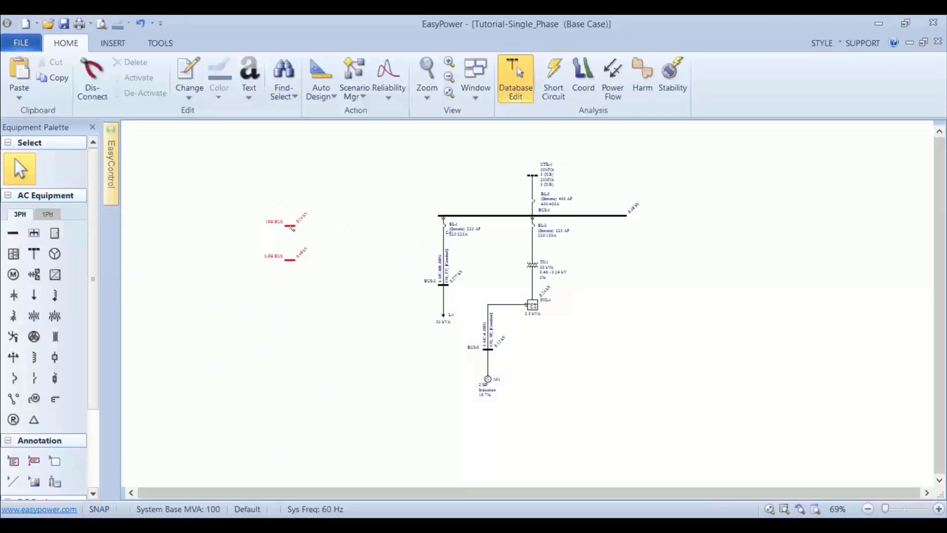
mouse_move(291, 228)
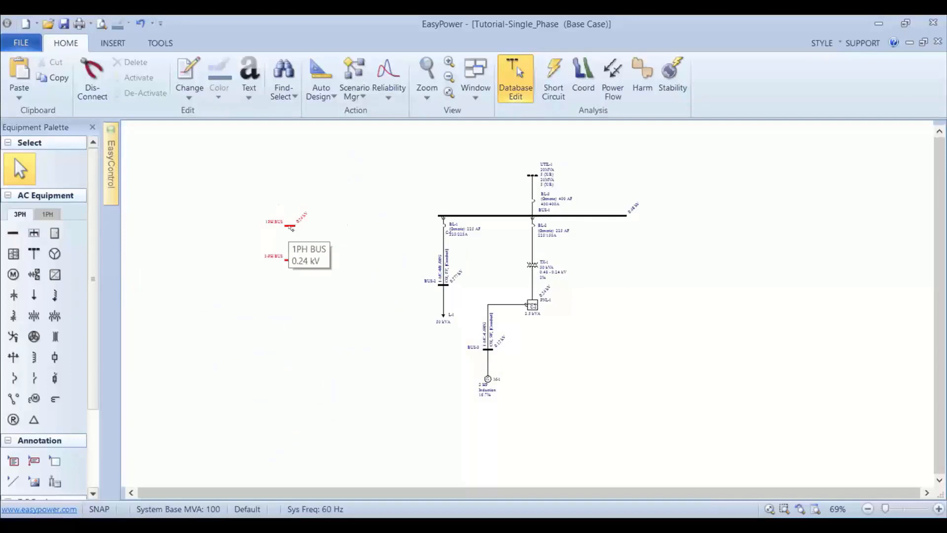
double_click(291, 228)
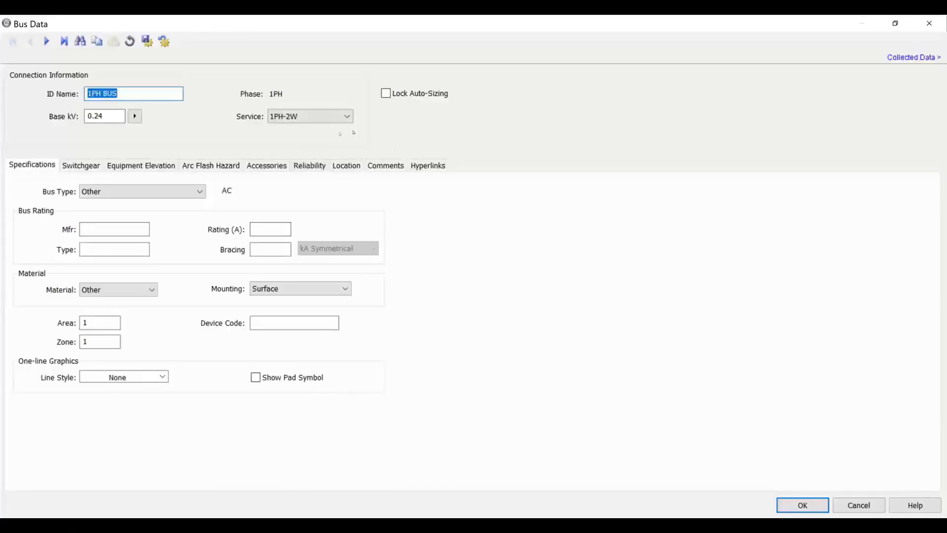
click(323, 115)
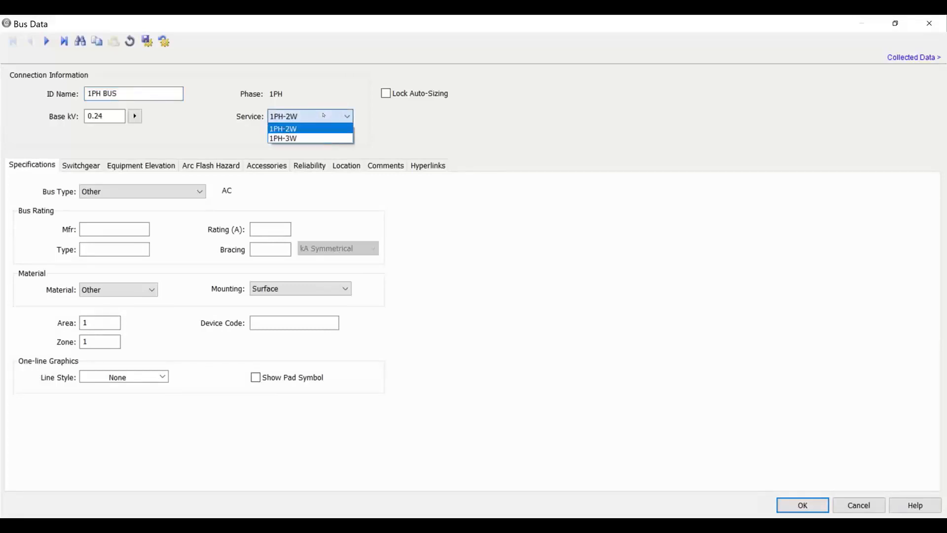
click(323, 115)
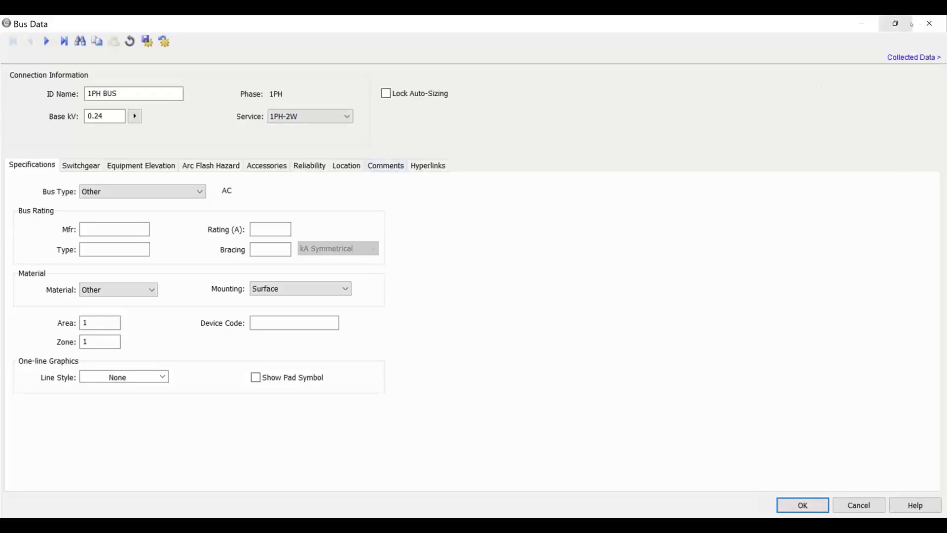
click(928, 23)
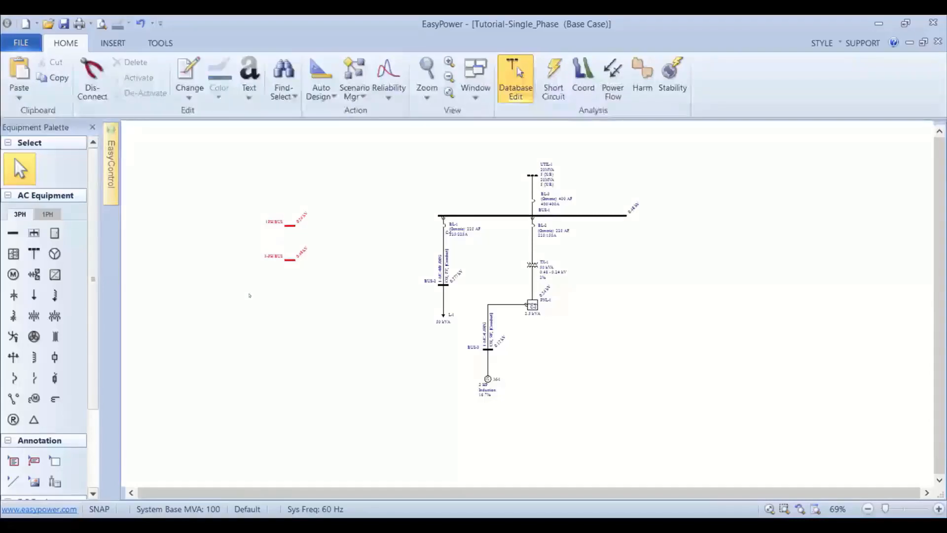
Review the phase and service settings of the 3-PH BUS.
double_click(289, 259)
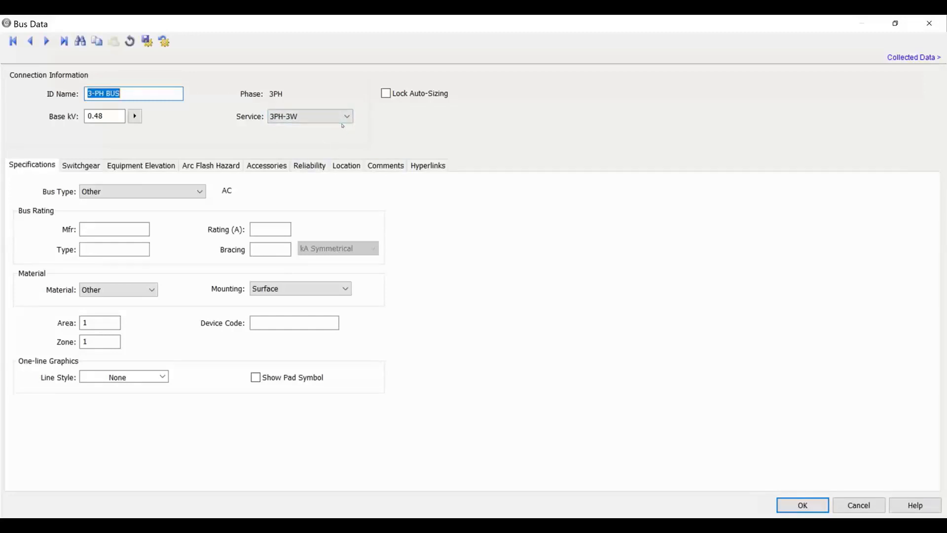
click(930, 23)
scroll(328, 315, up, 2)
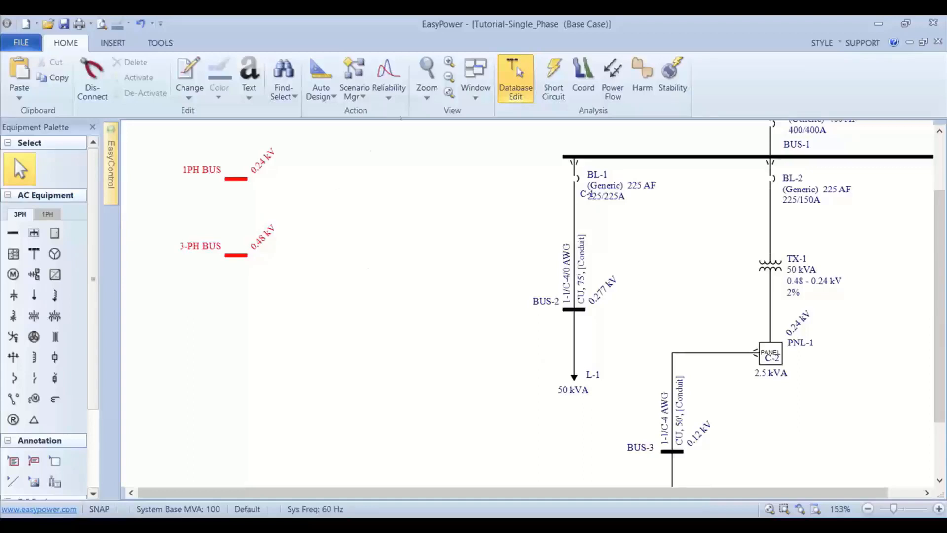
Switch to the 10.4 Webinar Single-Phase Demo one-line and display the single-phase AC equipment set.
click(477, 99)
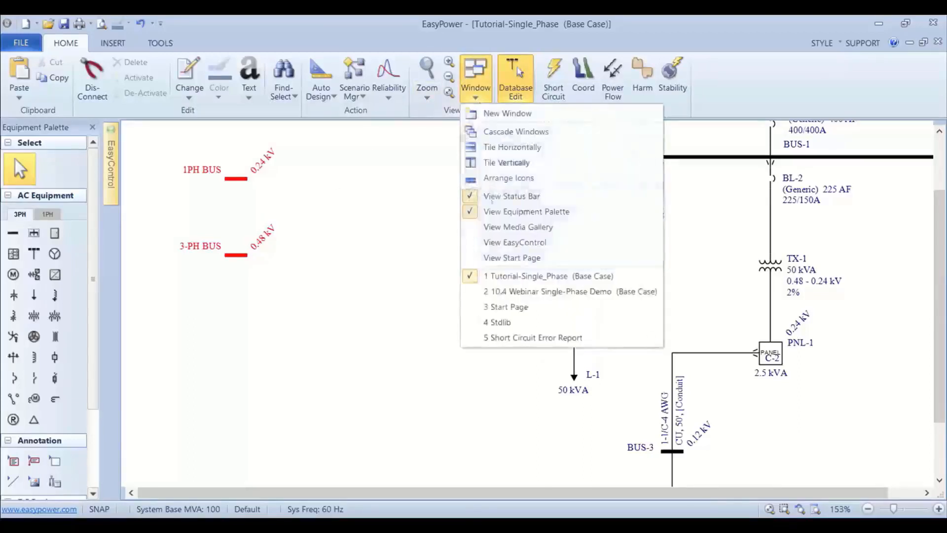
click(527, 292)
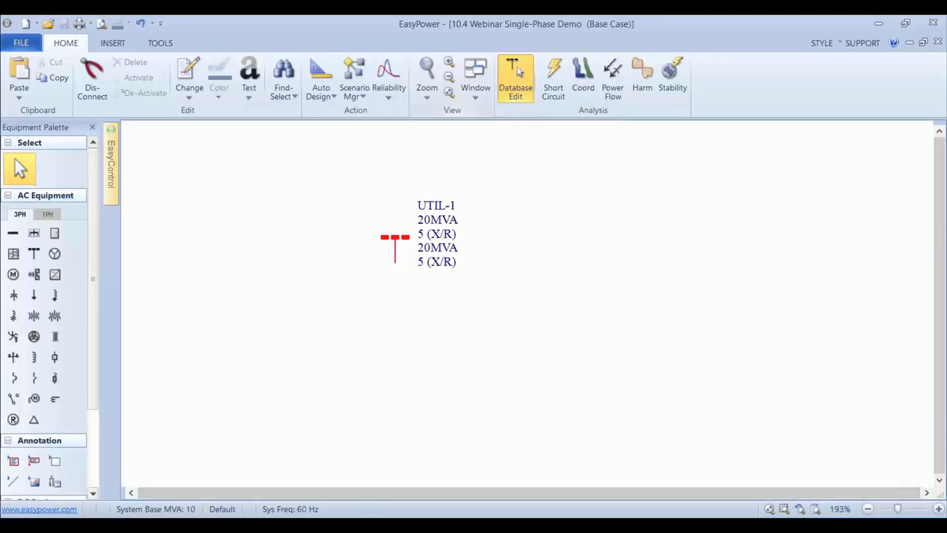
click(105, 43)
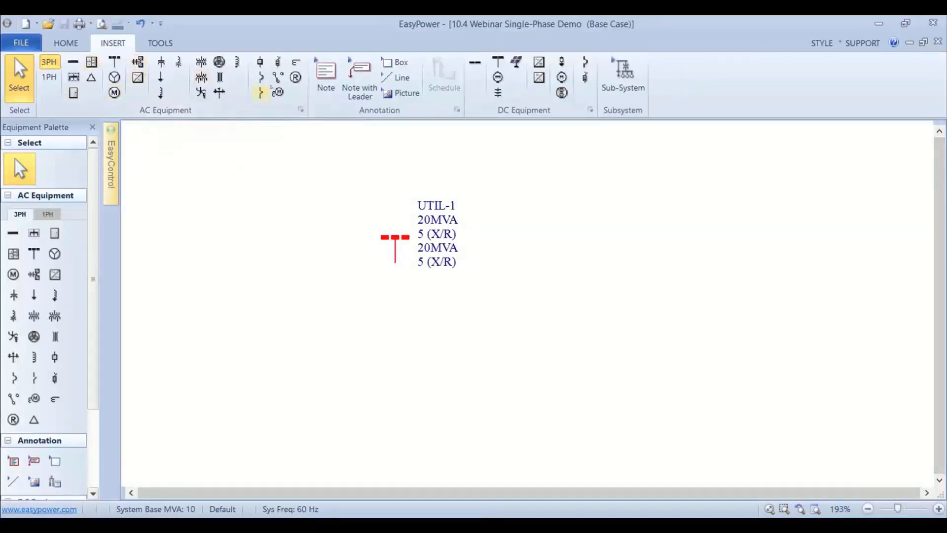
click(49, 77)
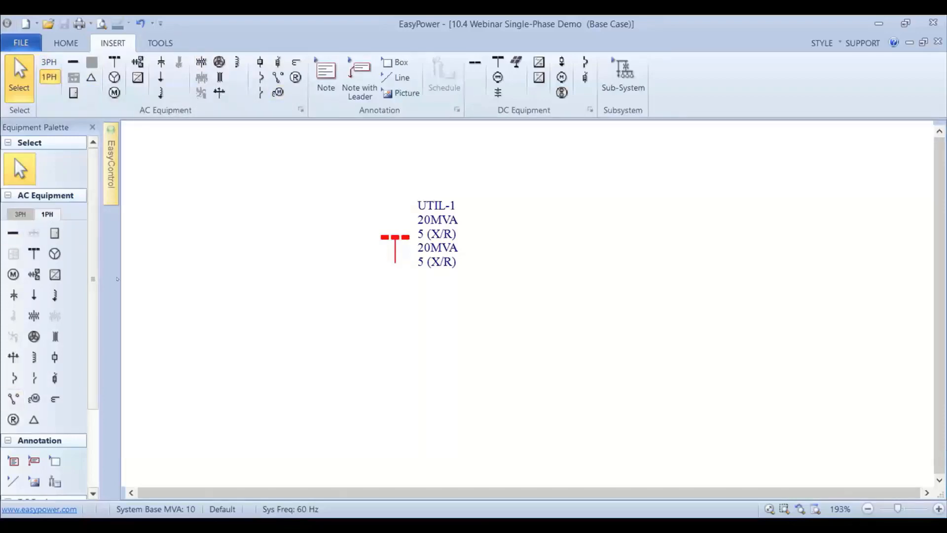
Place a three-phase bus at the open end of UTIL-1 and review the new bus's service setting.
click(19, 214)
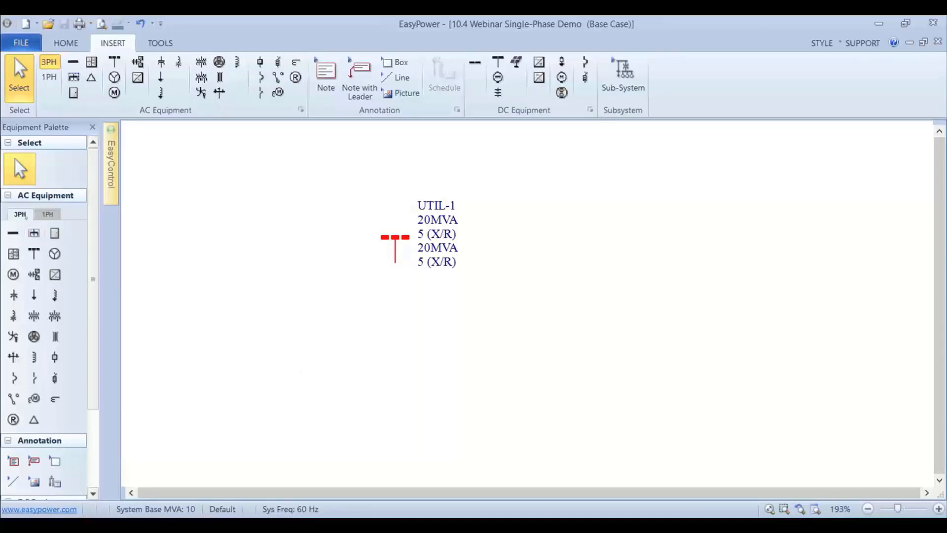
click(23, 235)
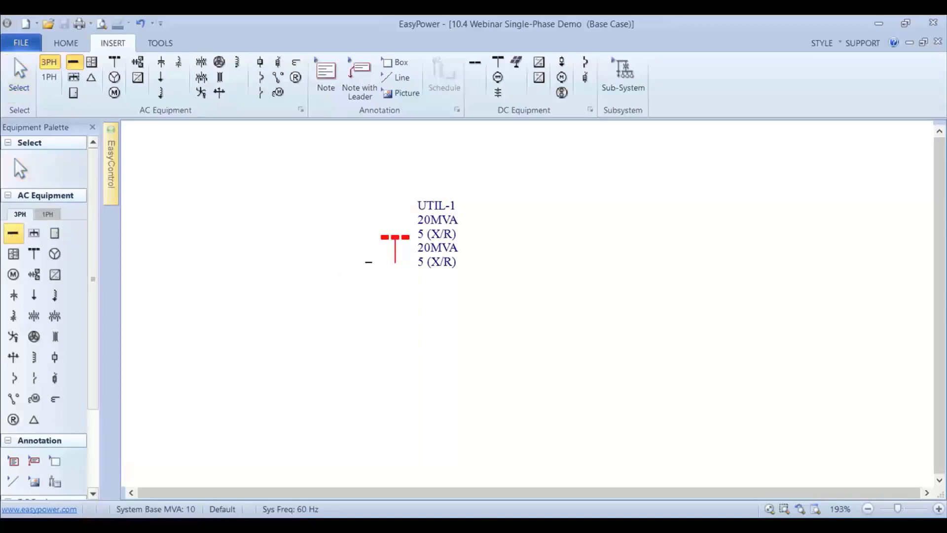
click(383, 264)
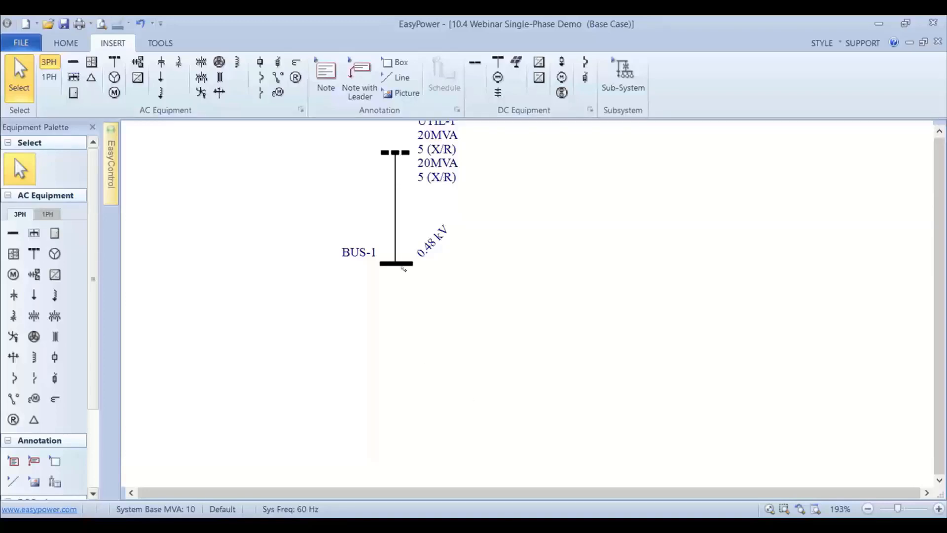
double_click(403, 266)
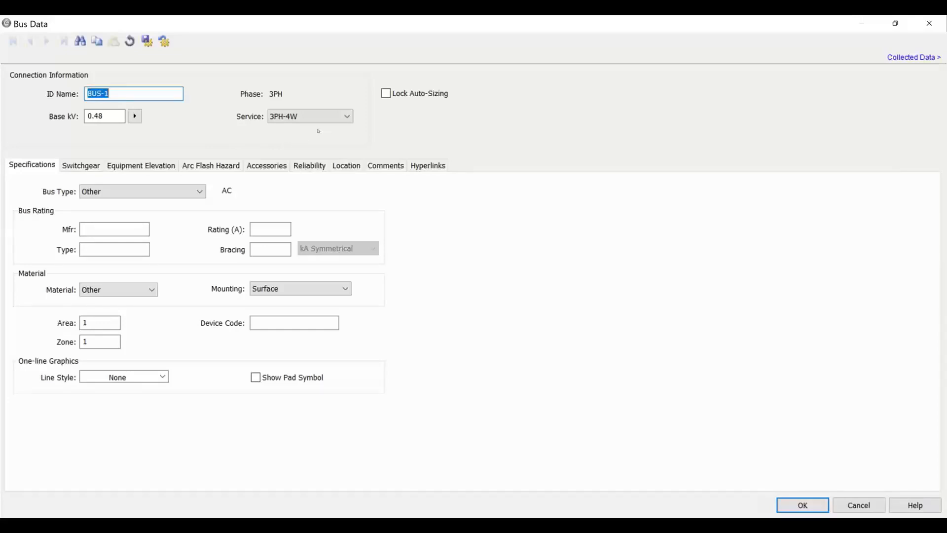
click(920, 29)
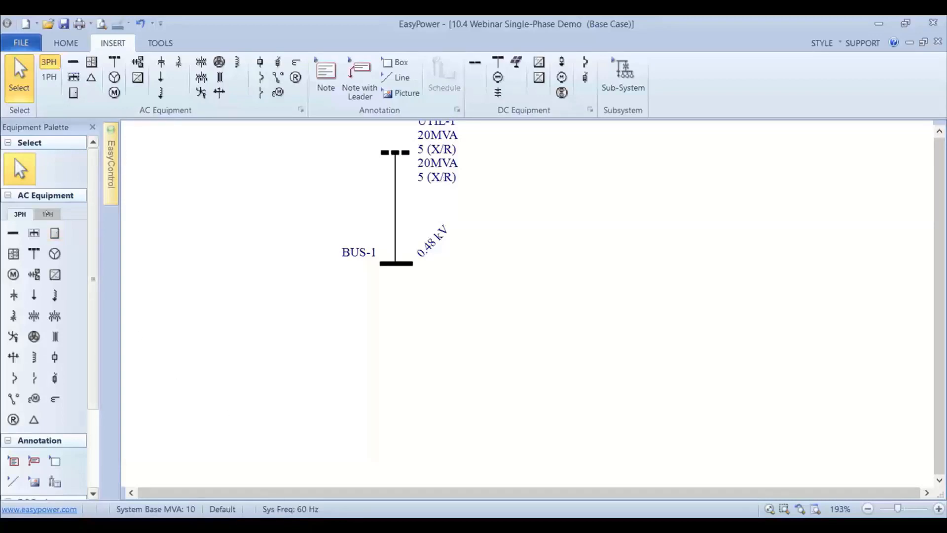
Add a single-phase cable down from BUS-1 with the AN line-to-neutral phase connection and save the one-line.
click(47, 214)
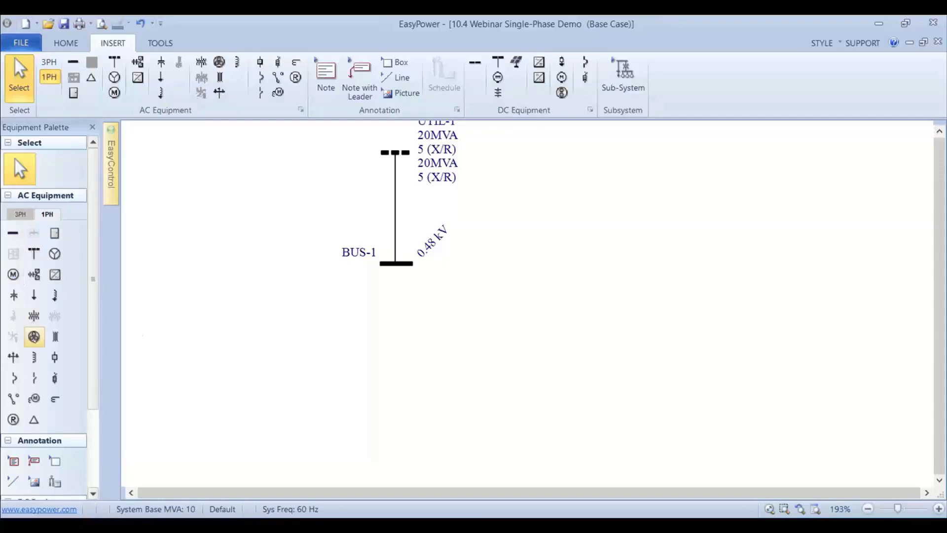
click(34, 336)
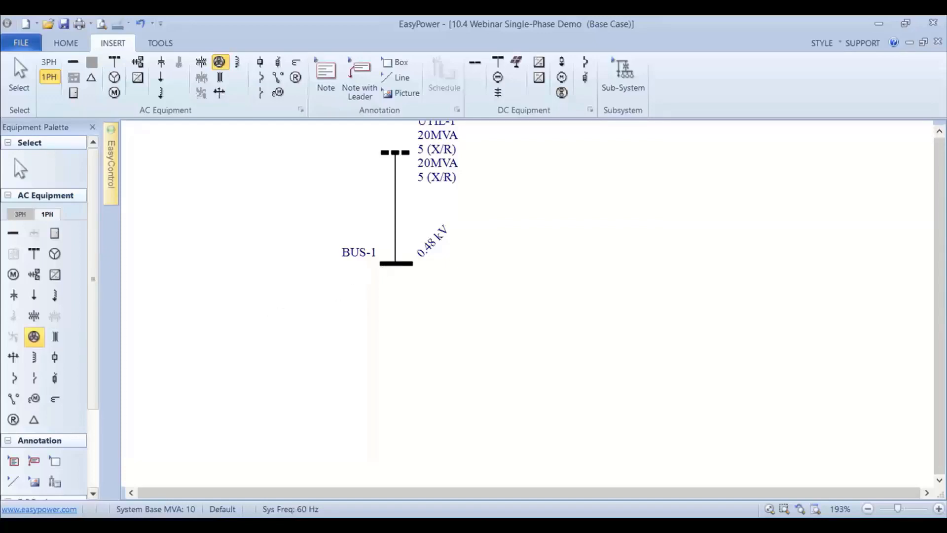
click(390, 264)
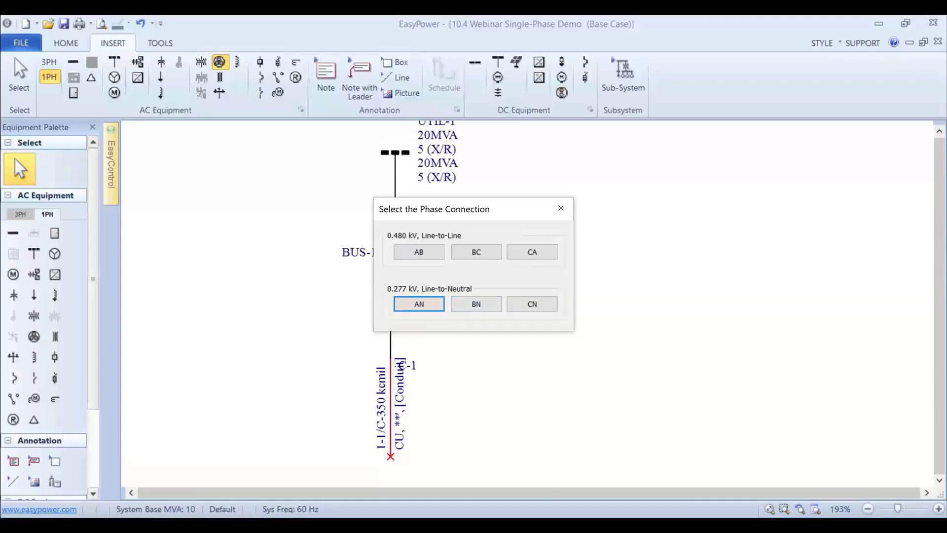
click(419, 304)
key(ctrl+s)
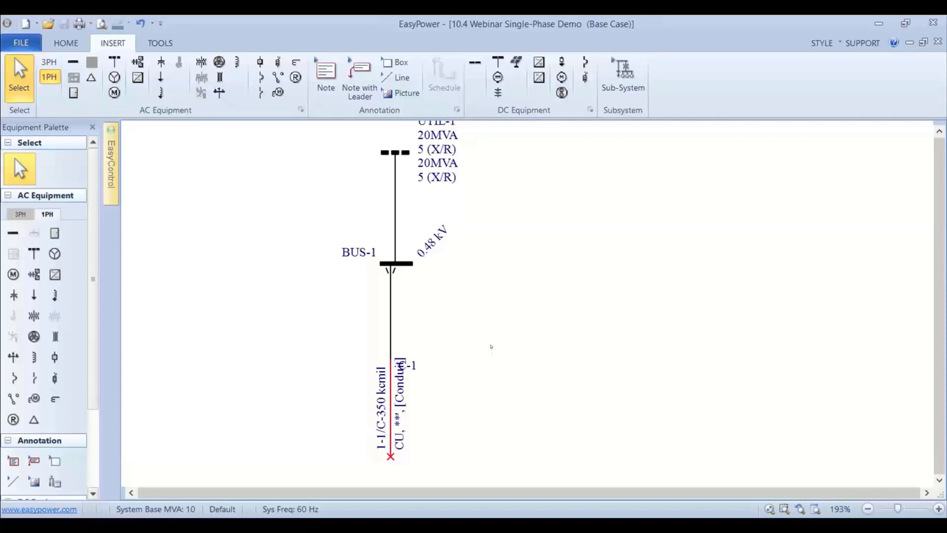
Attach a single-phase load to the open lower end of the cable.
scroll(490, 346, down, 2)
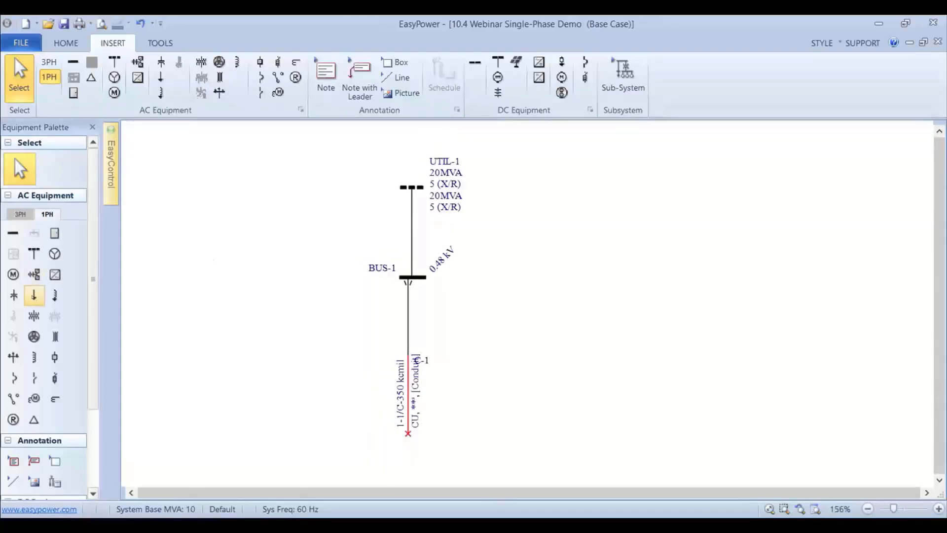
click(34, 295)
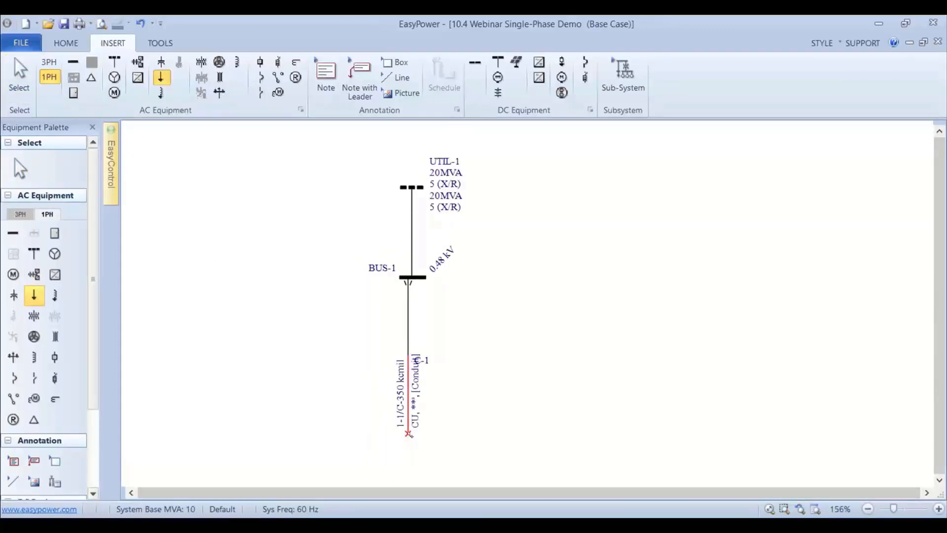
click(408, 434)
scroll(520, 410, down, 2)
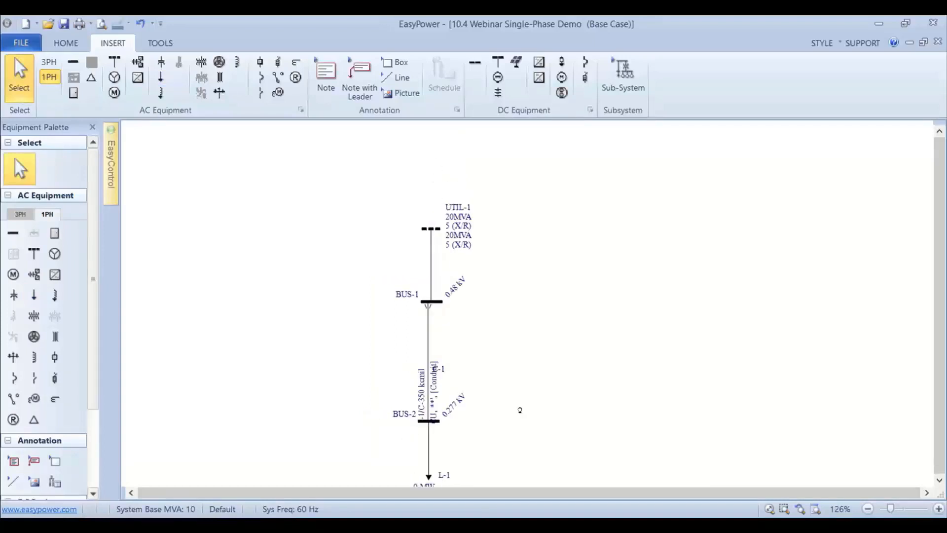
drag(519, 409, 510, 319)
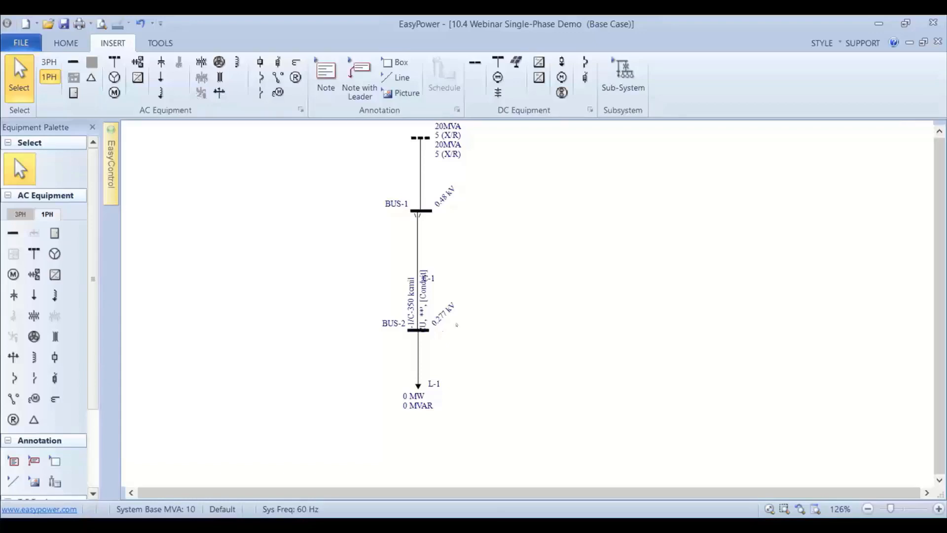
Set the cable between BUS-1 and BUS-2 to size 4/0 and length 75 ft, and calculate its impedances and rating.
double_click(423, 330)
double_click(417, 296)
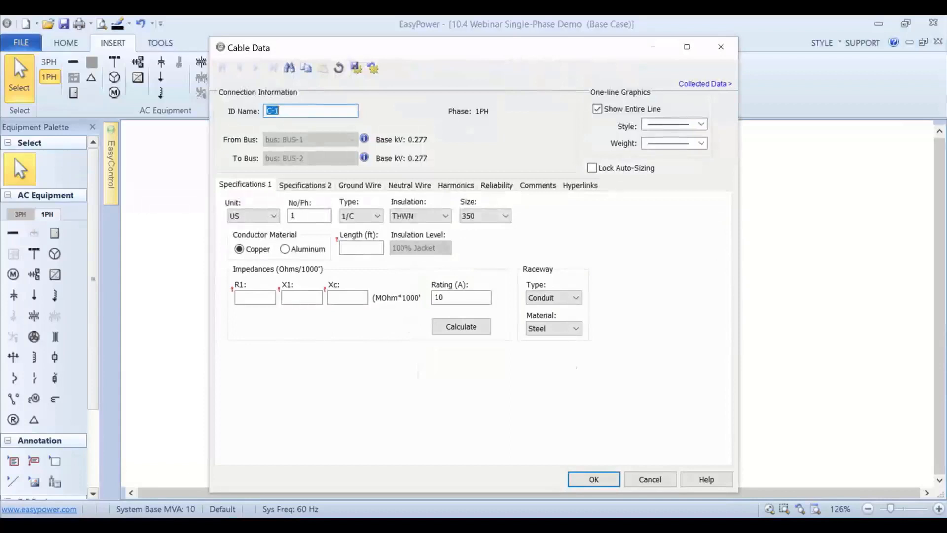
click(492, 214)
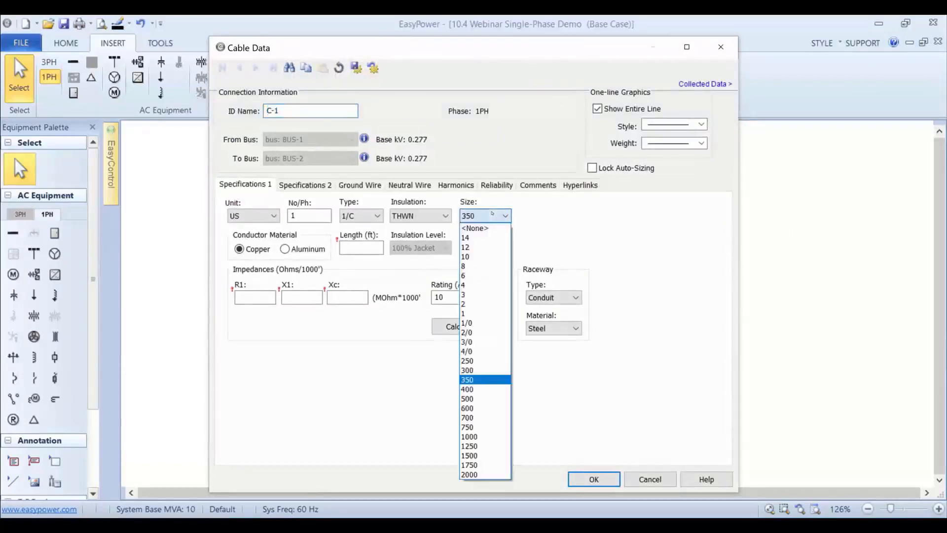
click(479, 351)
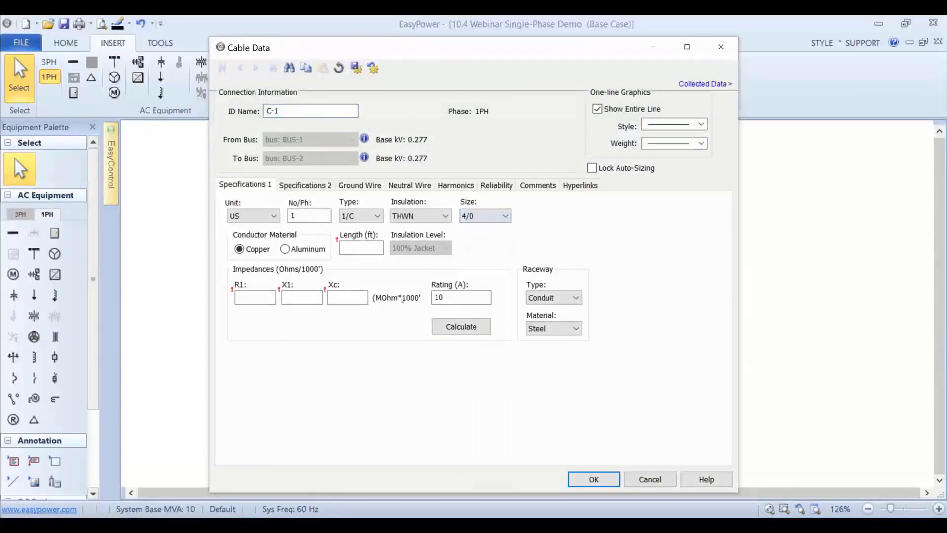
click(355, 247)
text(75)
click(464, 322)
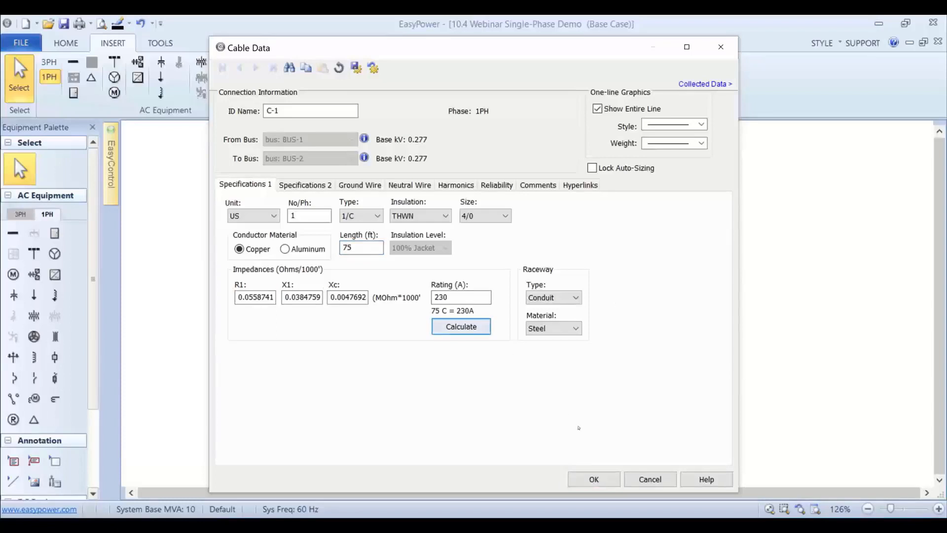
click(587, 478)
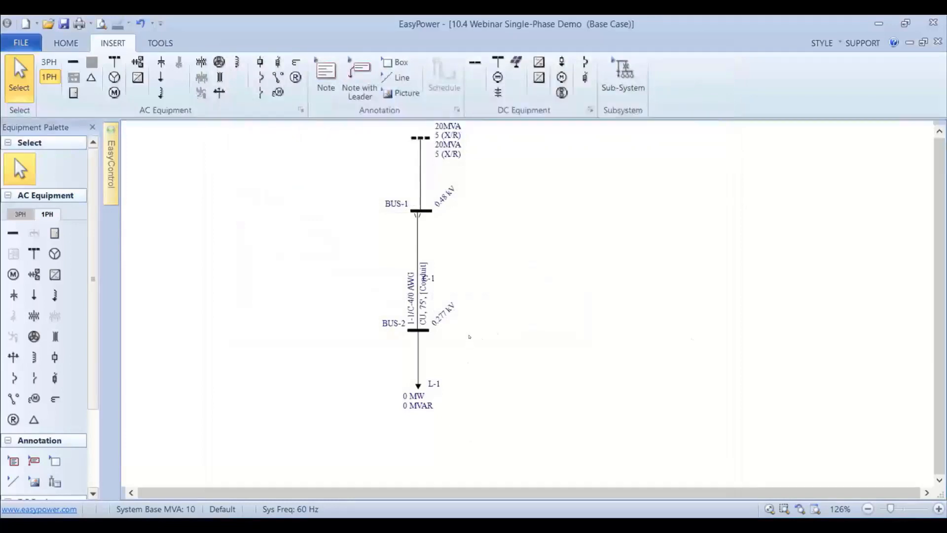
Specify load L-1 in kVA @ PF units as a constant 50 kVA at 0.8 power factor.
double_click(420, 387)
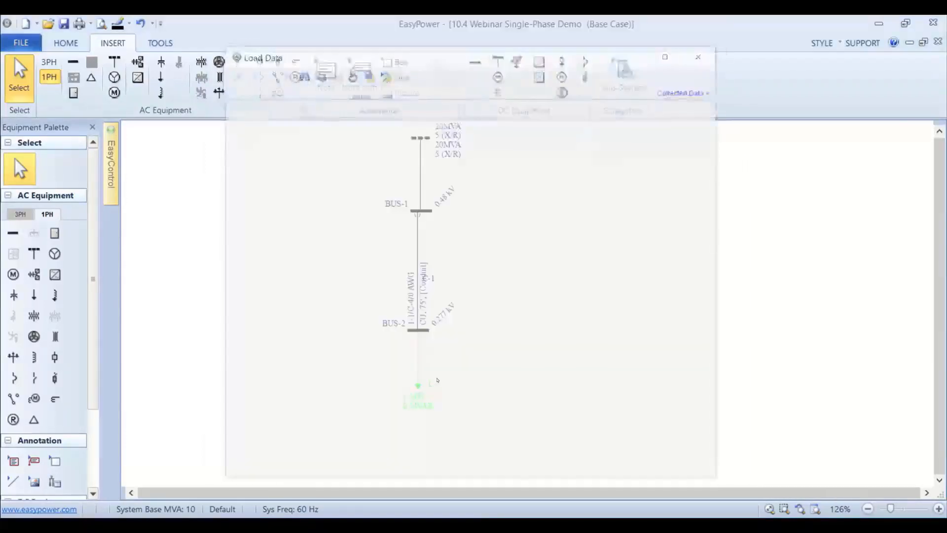
click(350, 279)
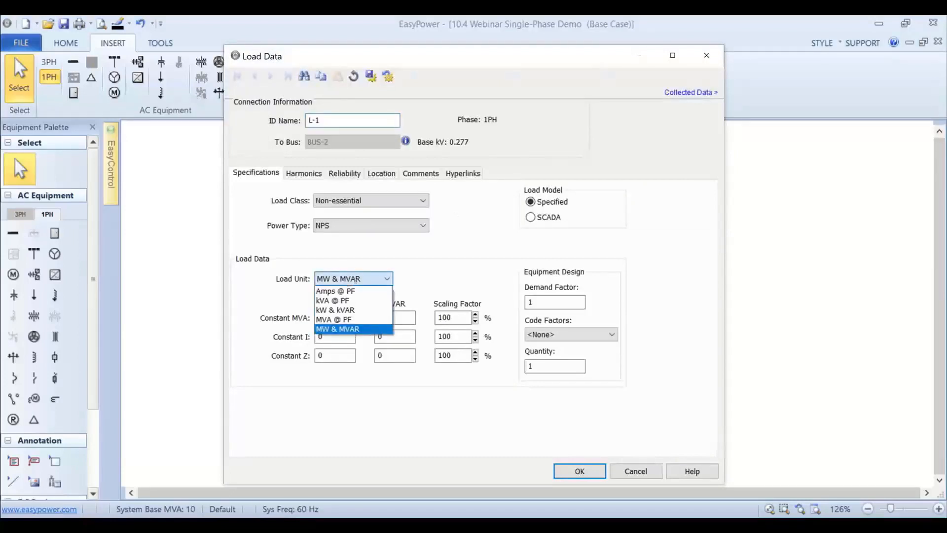
click(332, 300)
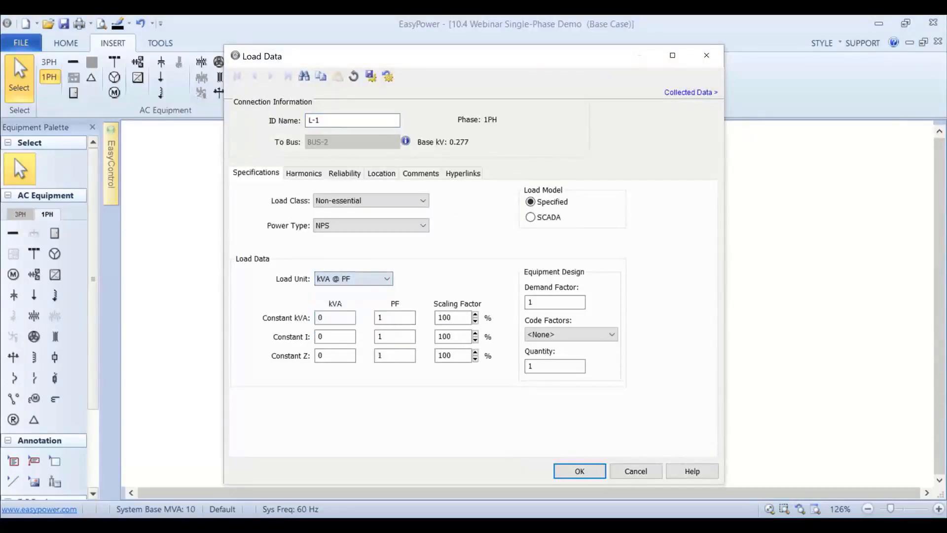
click(342, 316)
key(BackSpace)
text(50)
key(Tab)
text(0.8)
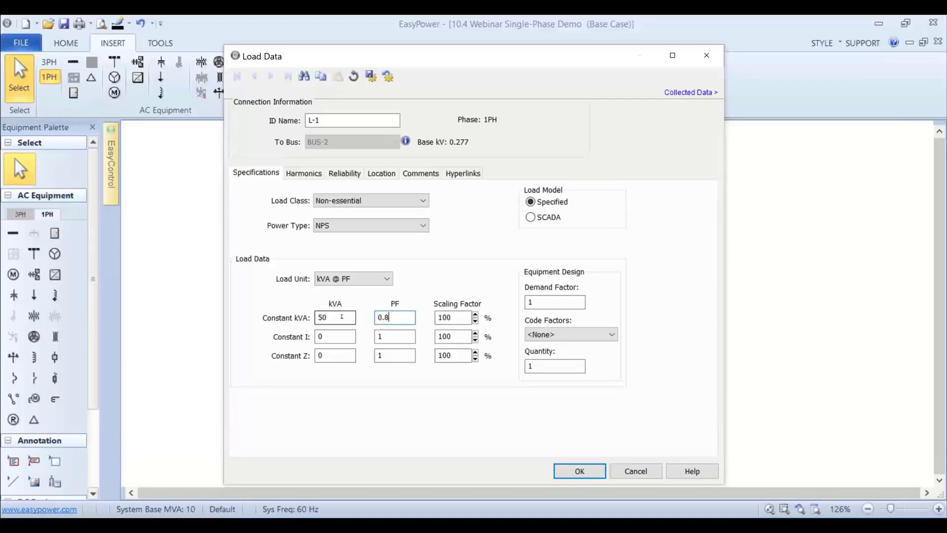
click(580, 471)
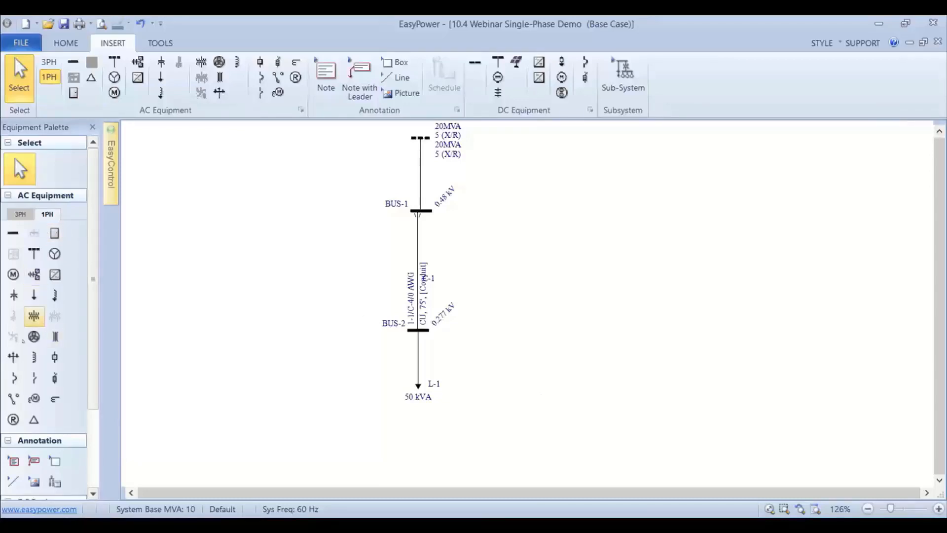
Insert a single-phase low-voltage breaker at the upper end of the cable, just below BUS-1.
click(14, 378)
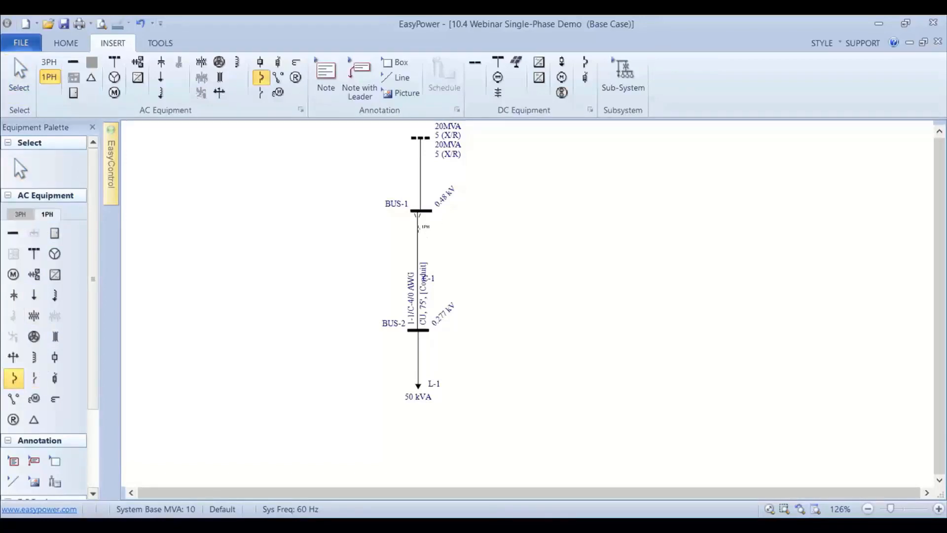
click(418, 228)
key(Escape)
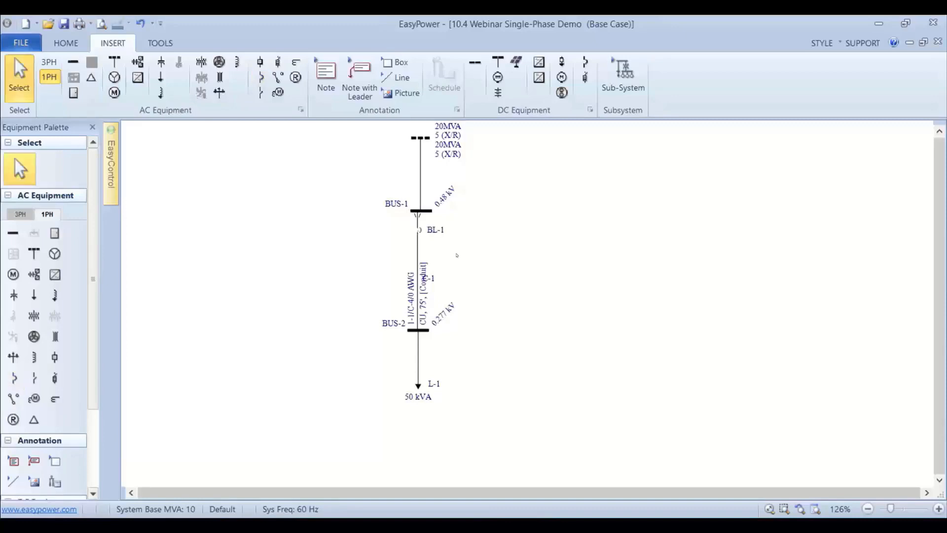
Set breaker BL-1 to the (Generic) manufacturer with style 225 AF, and calculate its short-circuit interrupting rating.
click(420, 231)
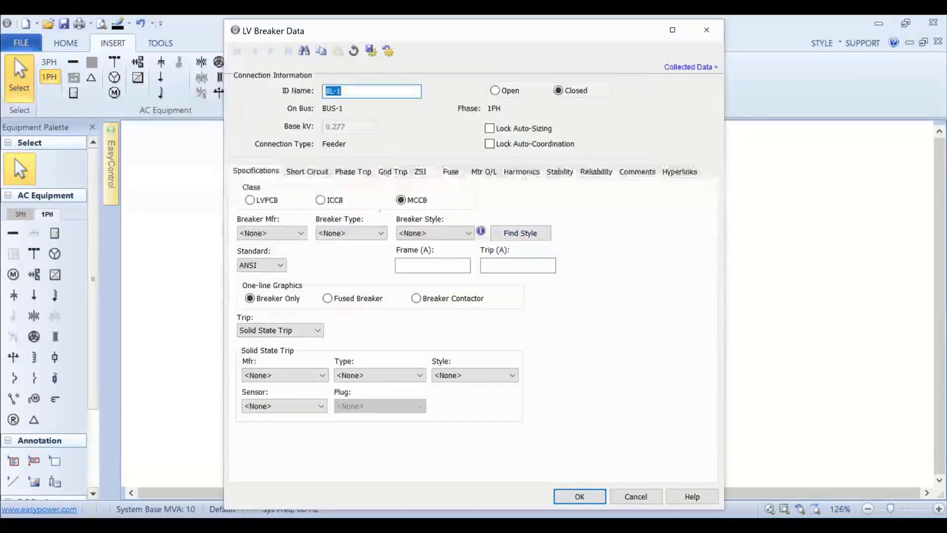
click(272, 234)
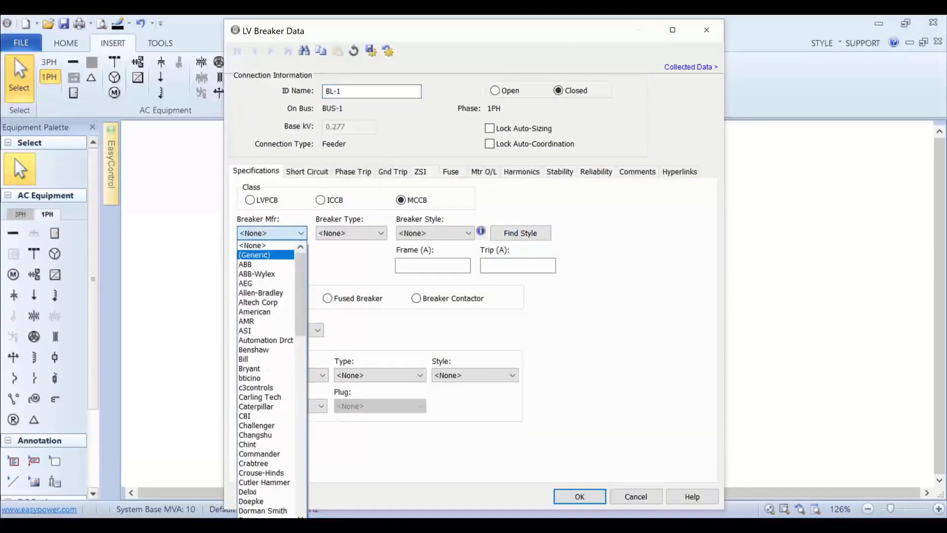
click(264, 256)
click(455, 233)
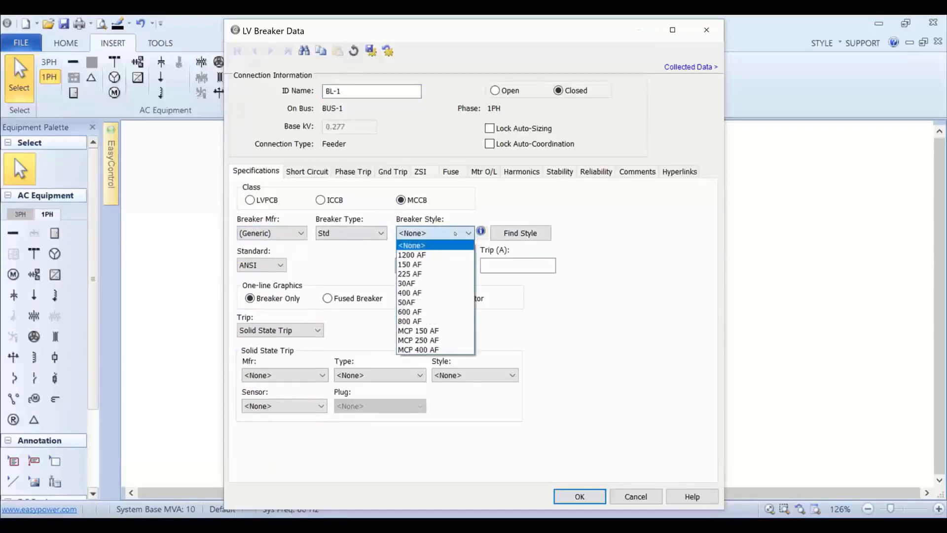
click(419, 274)
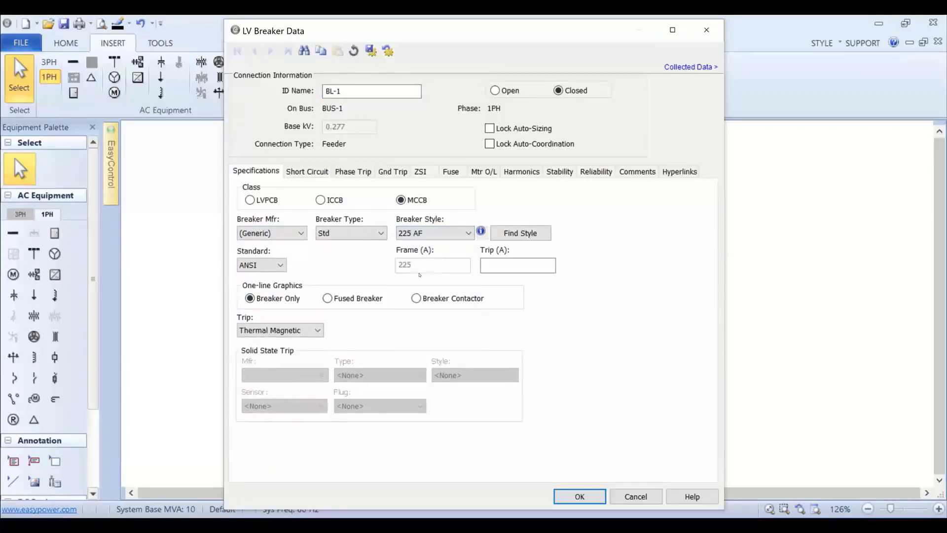
click(307, 171)
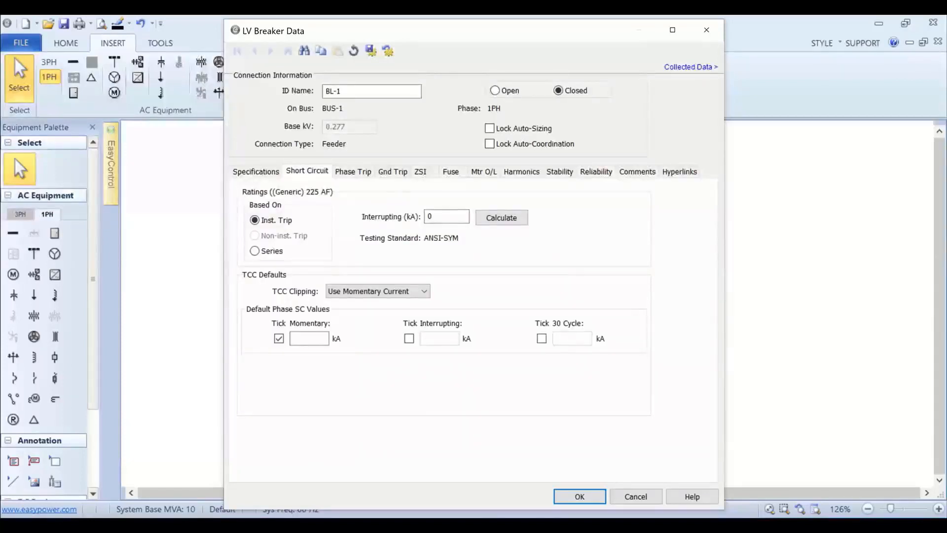
click(501, 217)
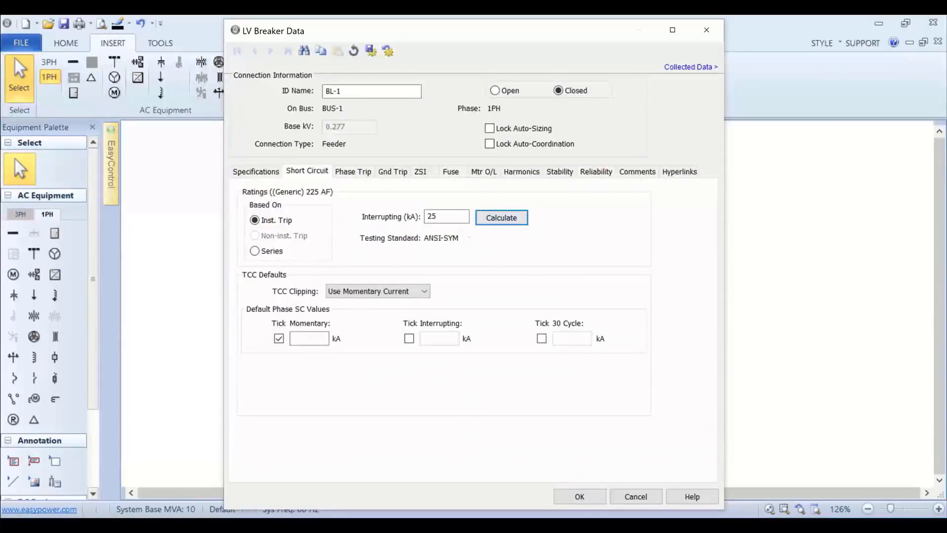
Set BL-1's thermal magnetic phase trip to frame 225(150-225AT), 225 trip amps and Hi instantaneous, and save the breaker data.
click(353, 173)
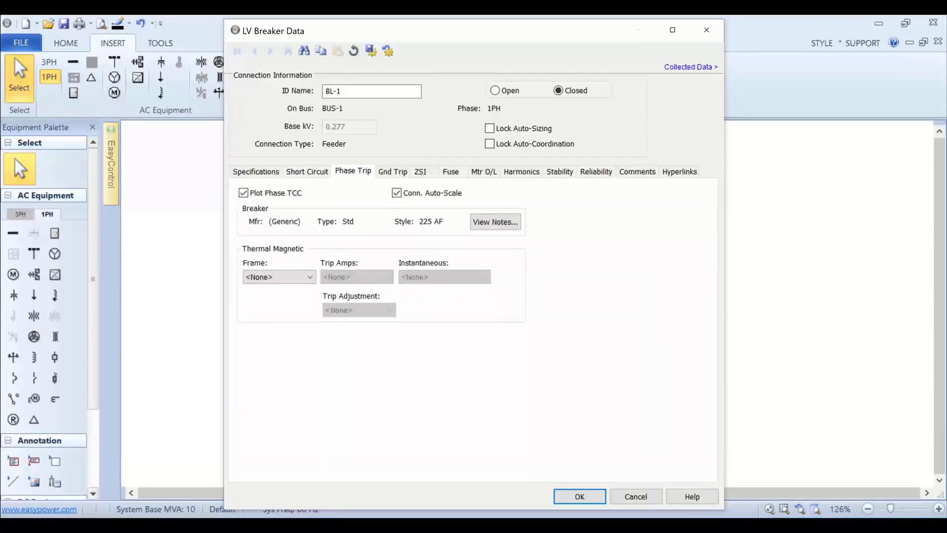
click(291, 276)
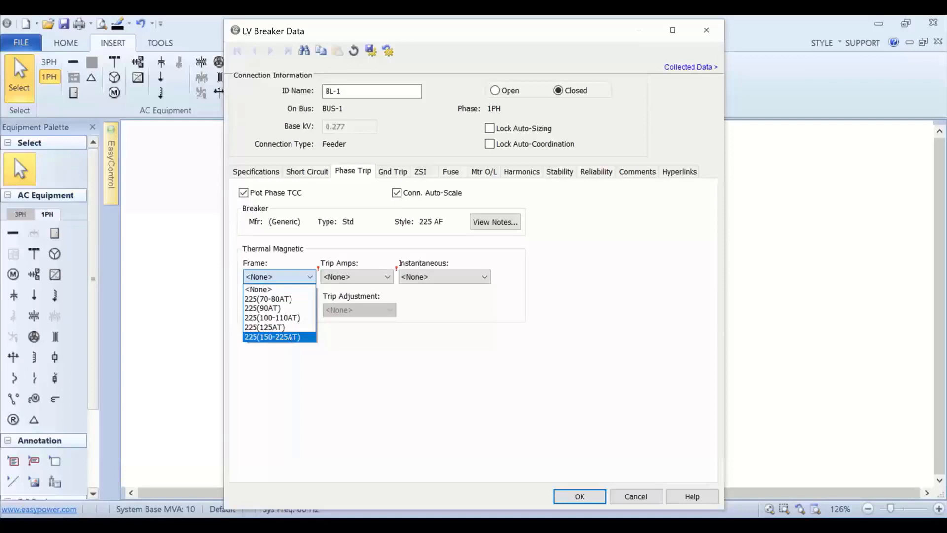
click(289, 336)
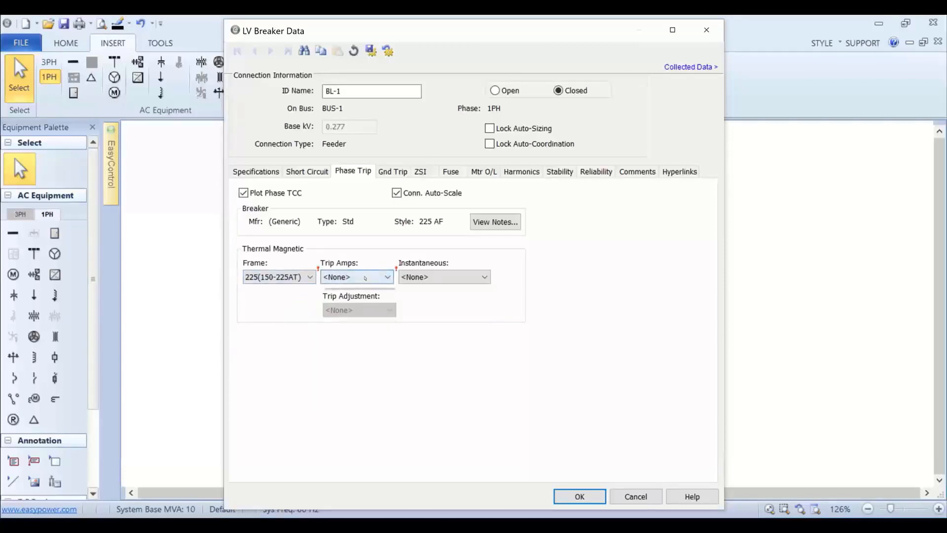
click(365, 277)
click(355, 328)
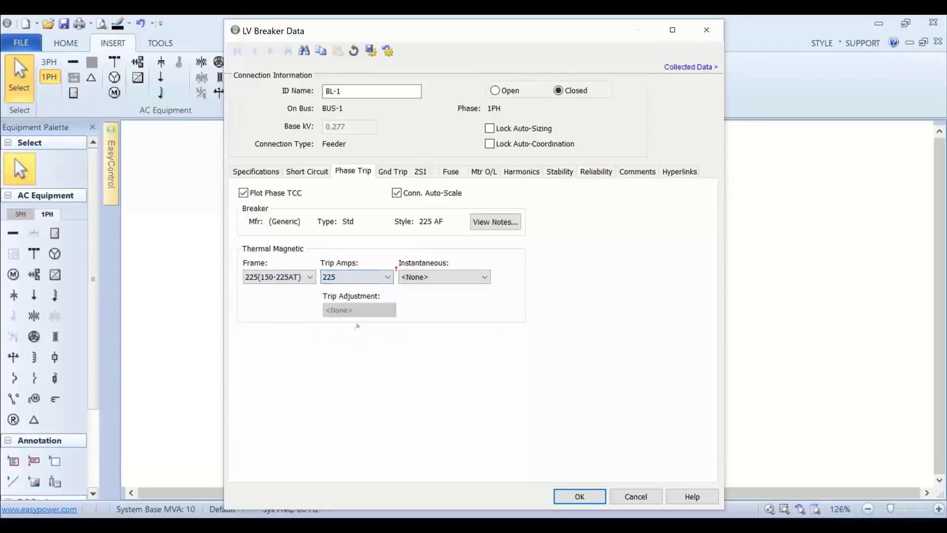
click(433, 279)
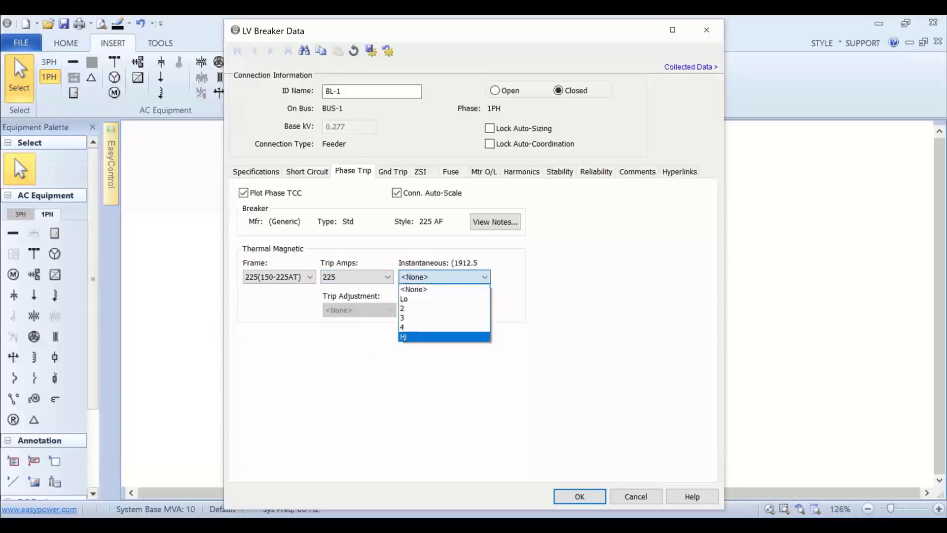
click(409, 337)
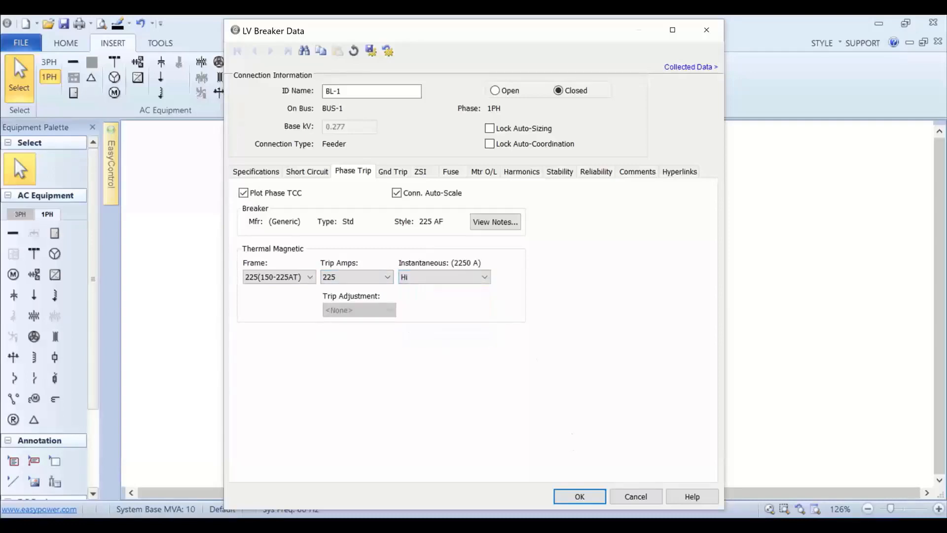
click(581, 497)
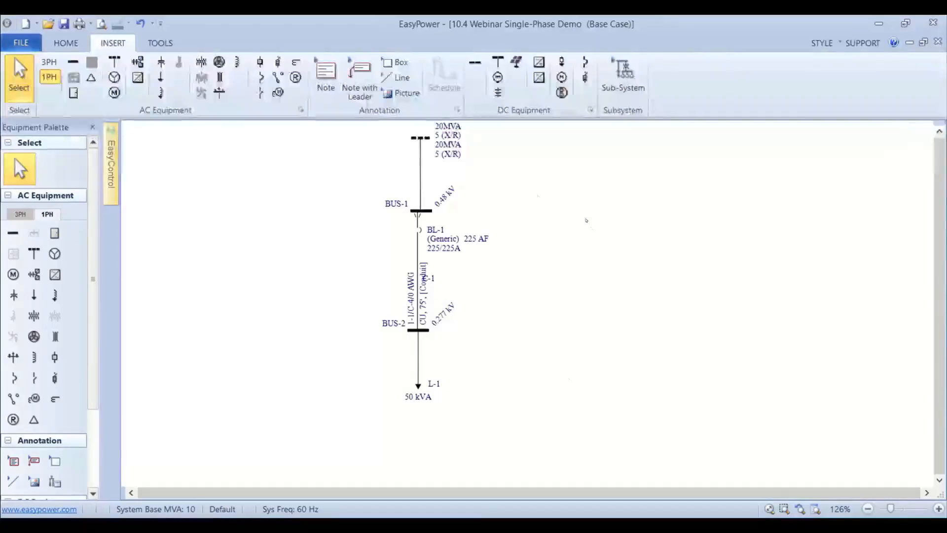
Lengthen BUS-1 sideways and attach a single-phase two-winding transformer beneath its extended part with the BC line-to-line phase connection.
drag(431, 211, 672, 233)
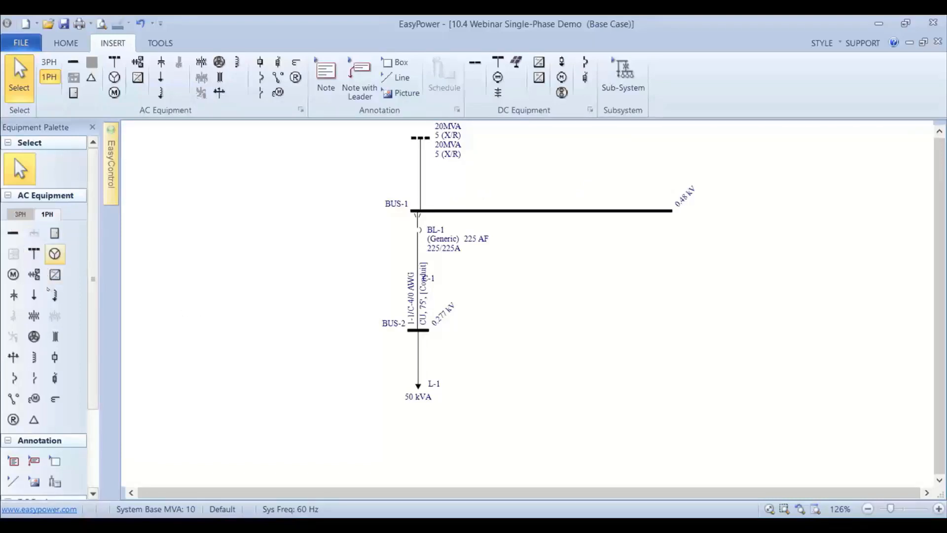
click(34, 317)
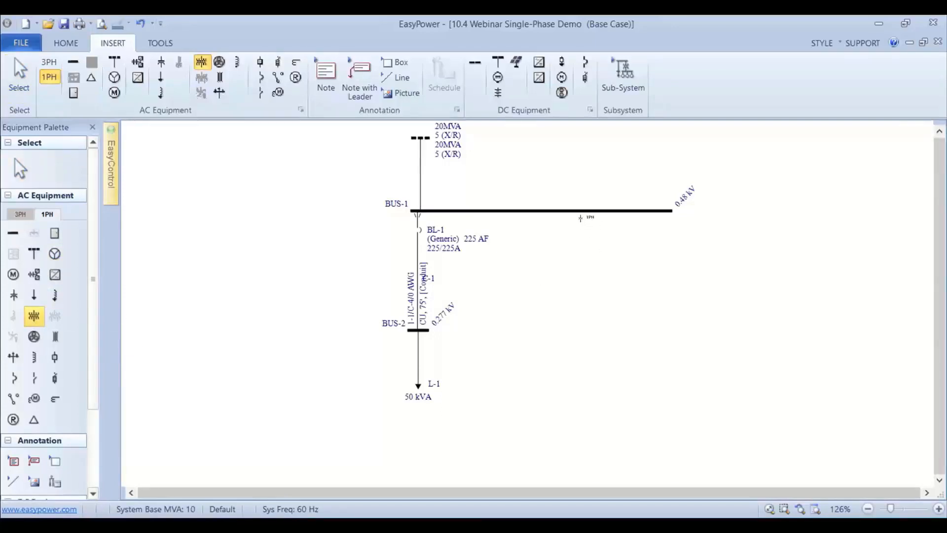
click(583, 213)
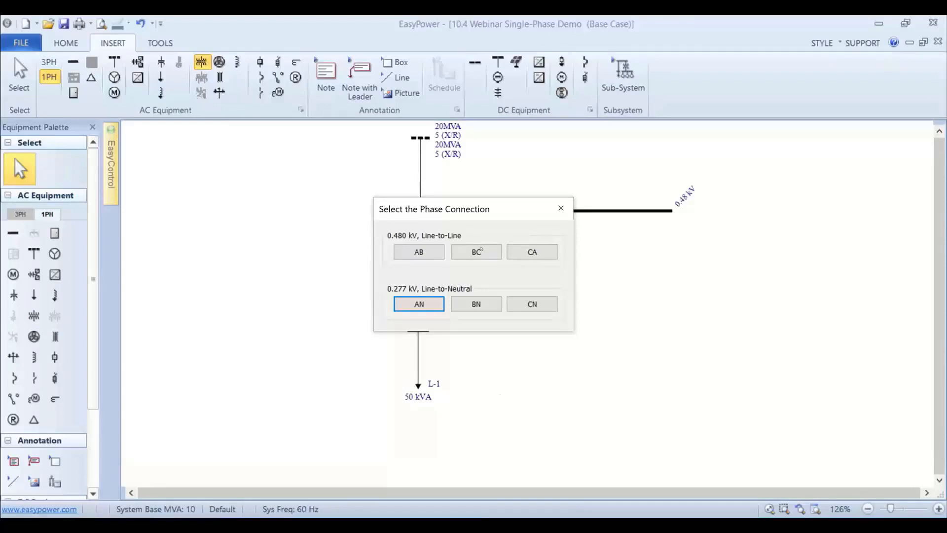
click(481, 250)
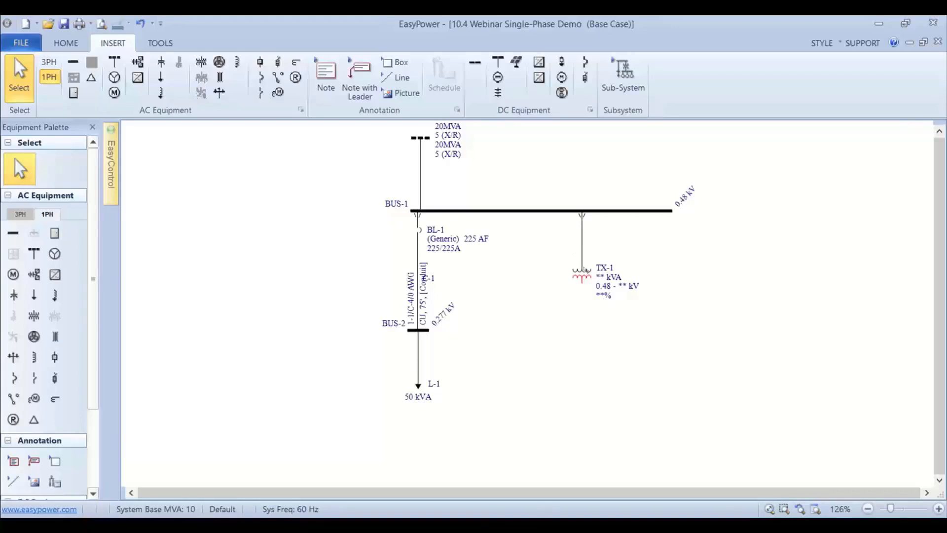
Give transformer TX-1 a center tap connection, and set its type to Dry with temperature 115.
click(581, 271)
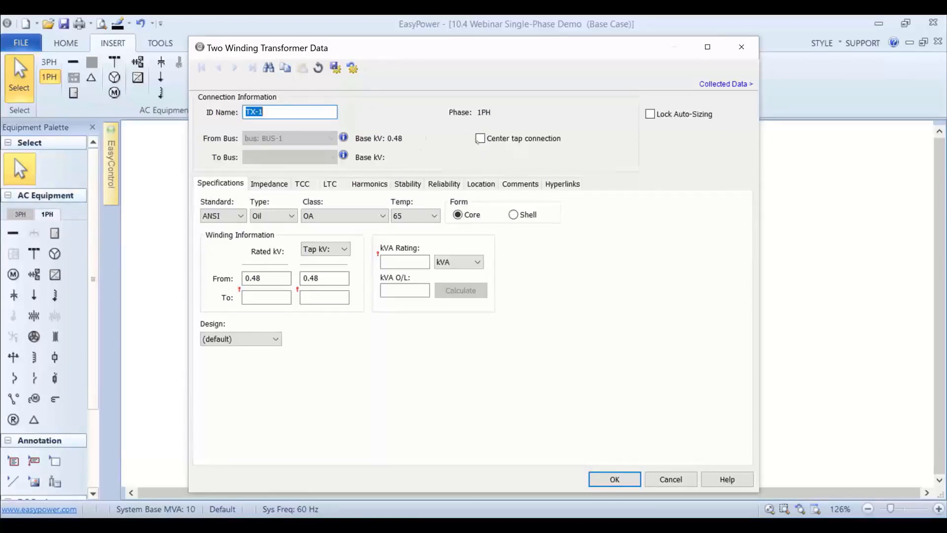
click(479, 139)
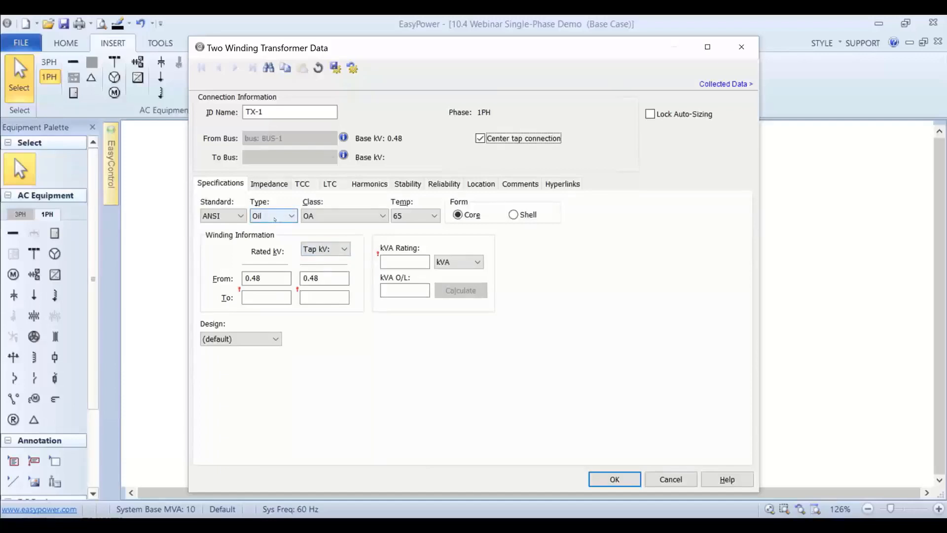
click(272, 217)
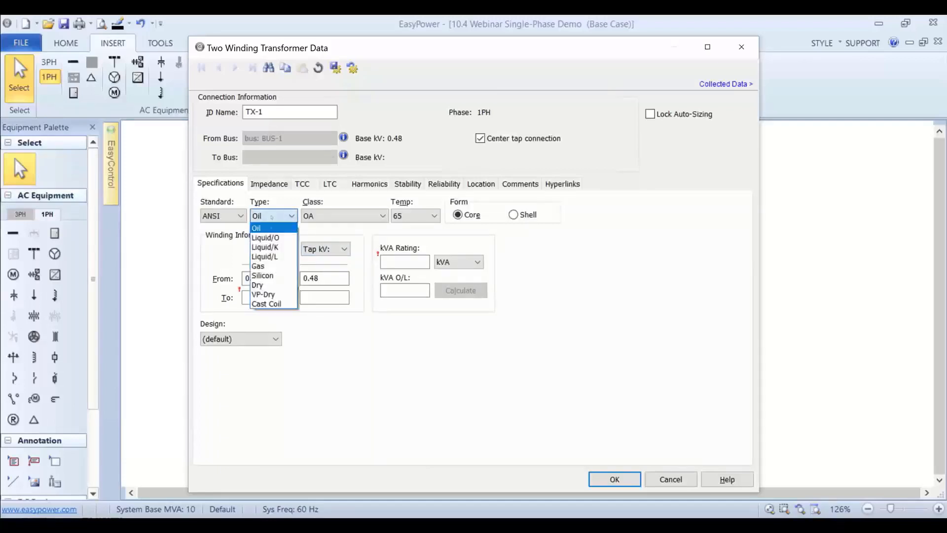
click(261, 282)
click(417, 215)
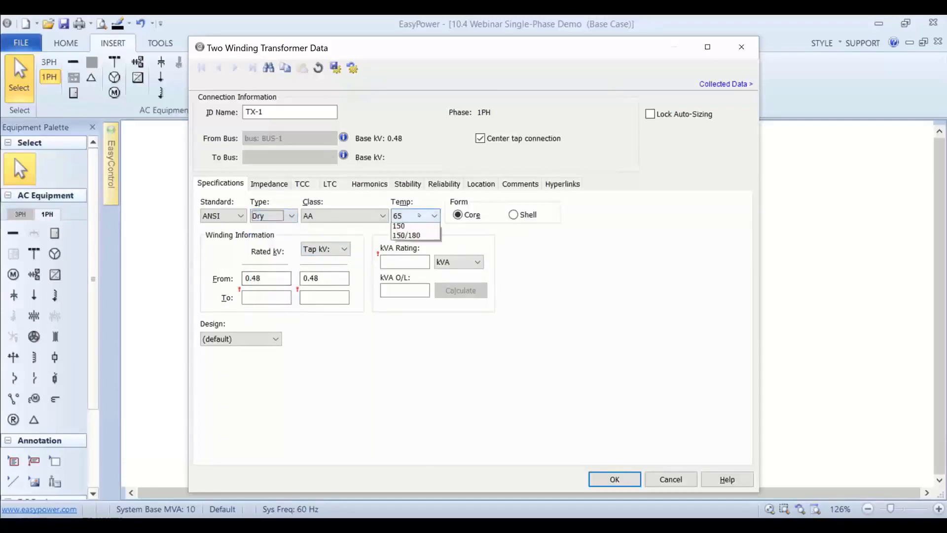
click(399, 295)
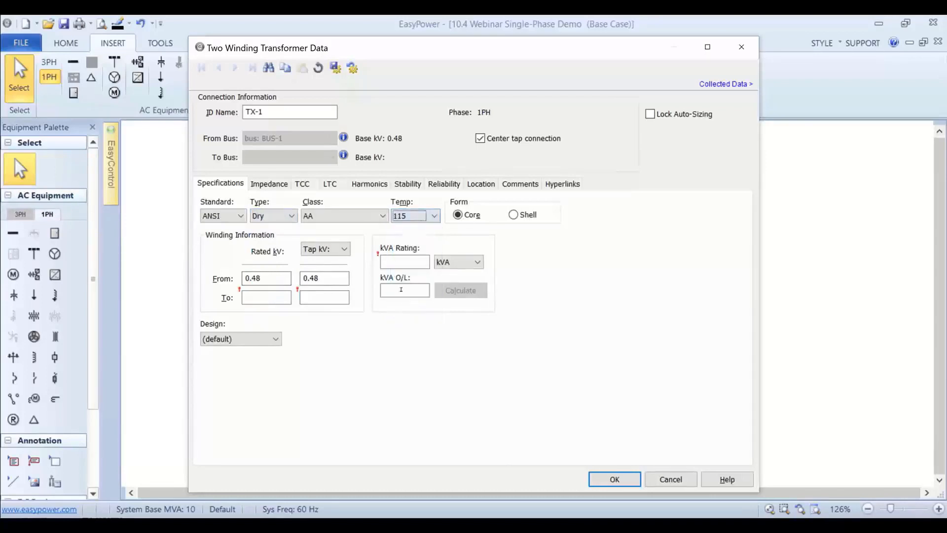
Set TX-1's secondary rated and tap voltages to 0.24 kV and its rating to 50 kVA.
click(254, 299)
text(.24)
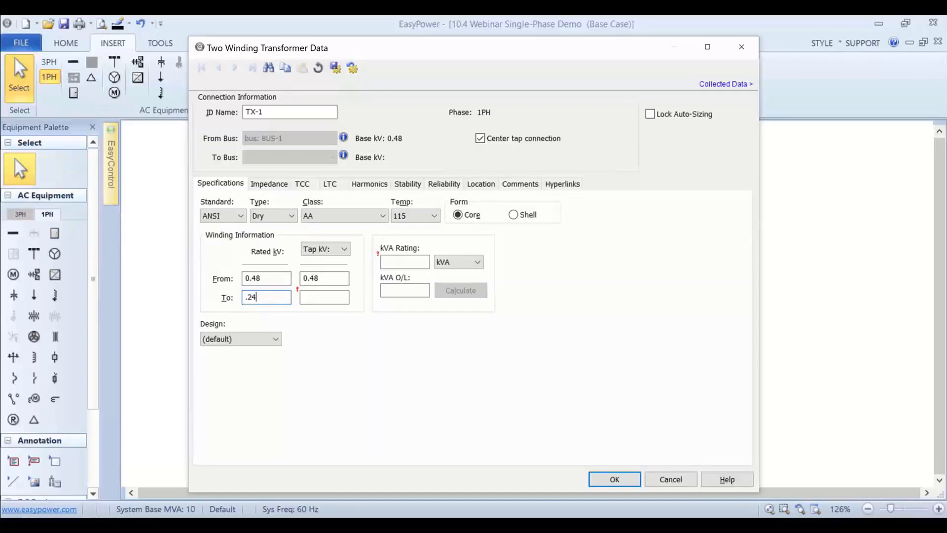
key(Tab)
key(Tab)
text(0.24)
key(Tab)
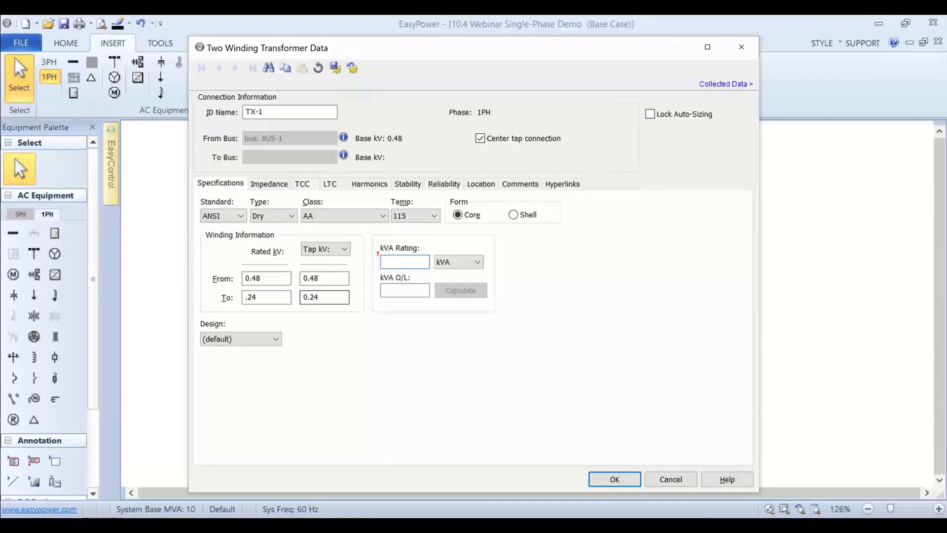
text(50)
Set TX-1's impedance to 2%, calculate its X/R ratio, and save the transformer data.
click(269, 184)
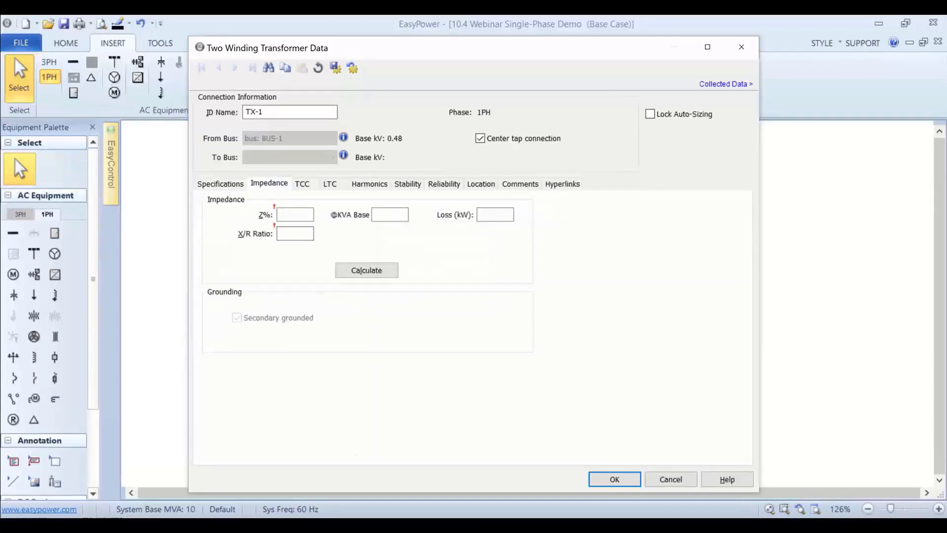
click(296, 208)
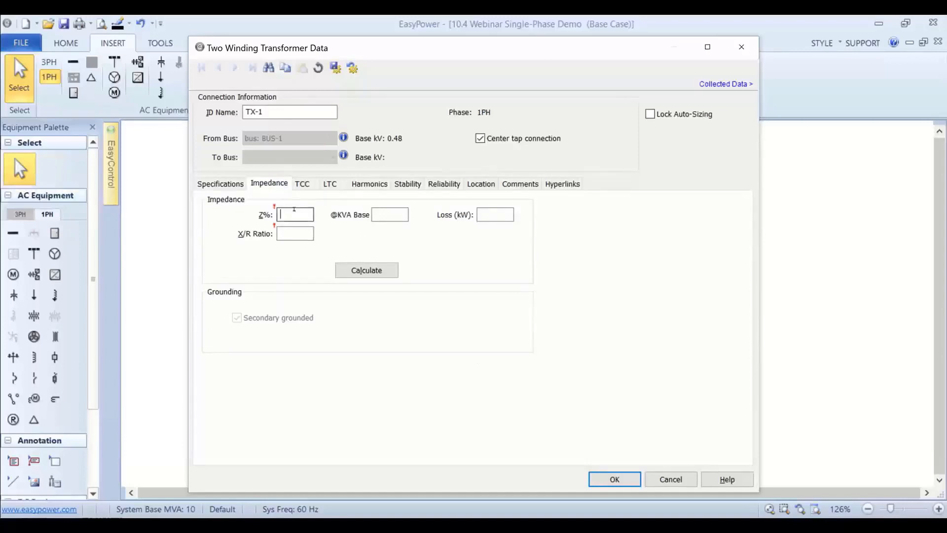
text(2)
click(385, 270)
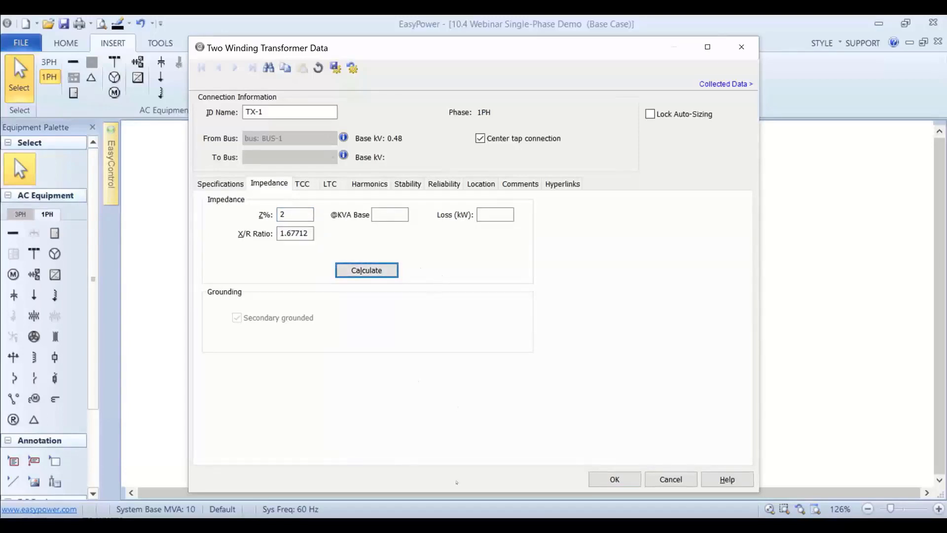
click(614, 479)
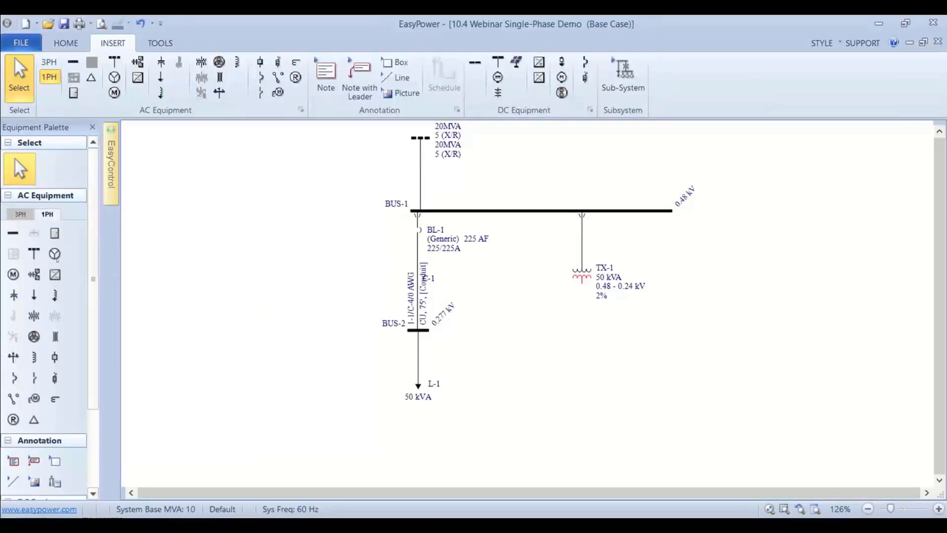
Attach a single-phase panel beneath TX-1 on its secondary side and create a panel schedule with six rows for it.
click(55, 233)
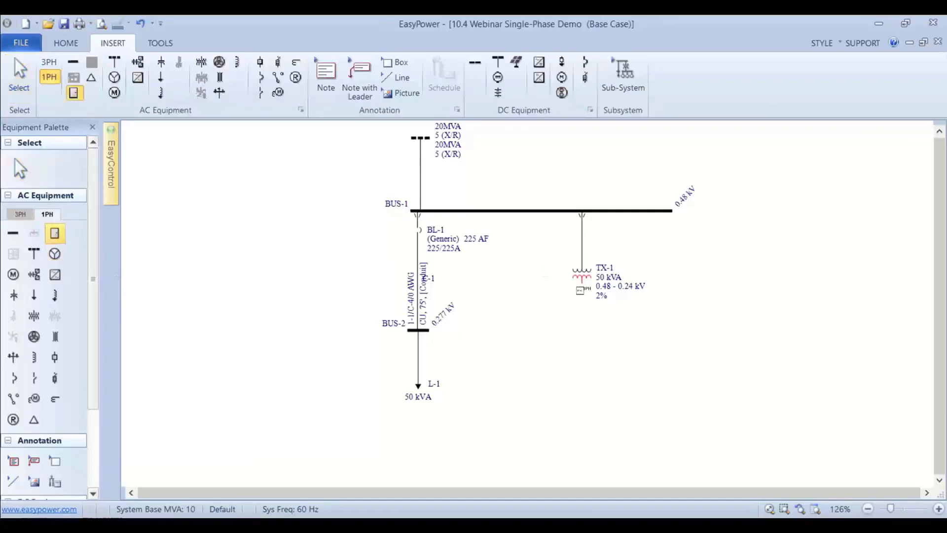
click(573, 366)
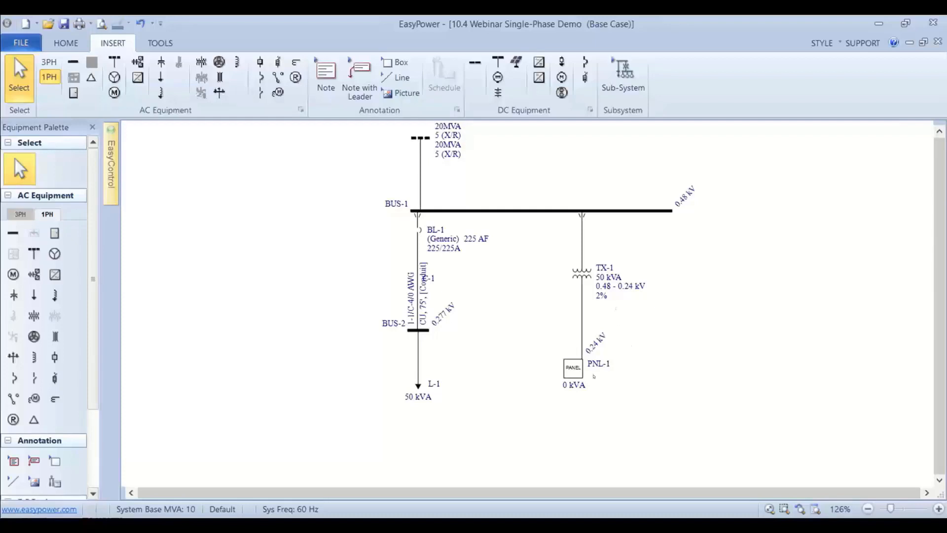
double_click(572, 365)
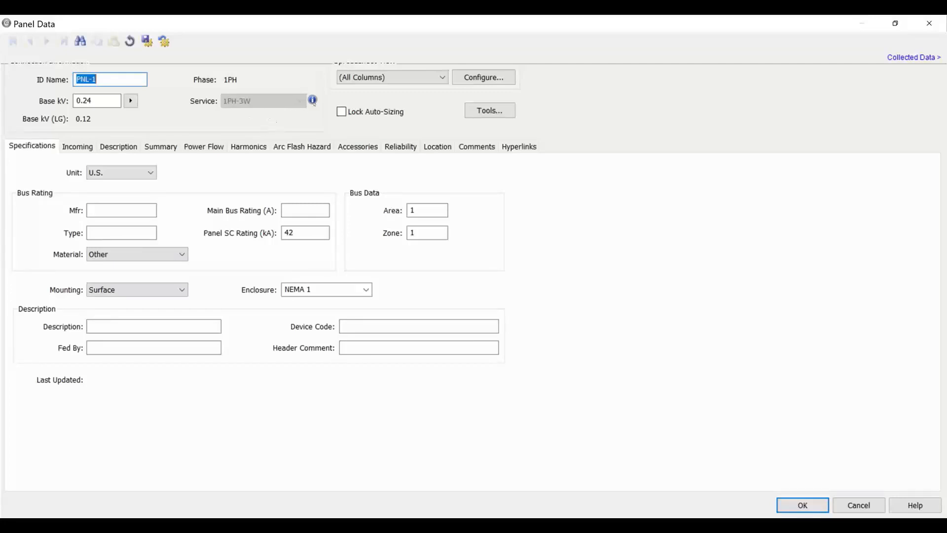
mouse_move(311, 101)
click(119, 146)
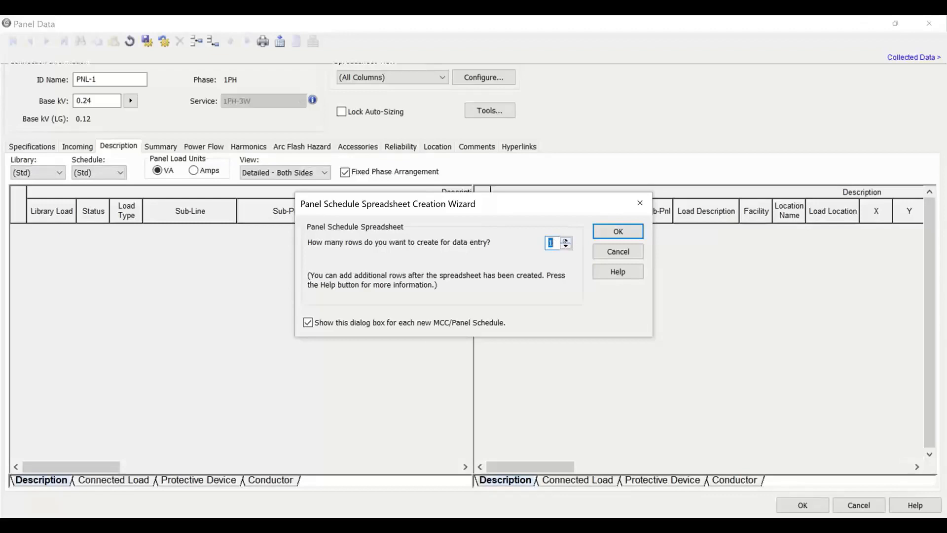
click(566, 240)
click(566, 239)
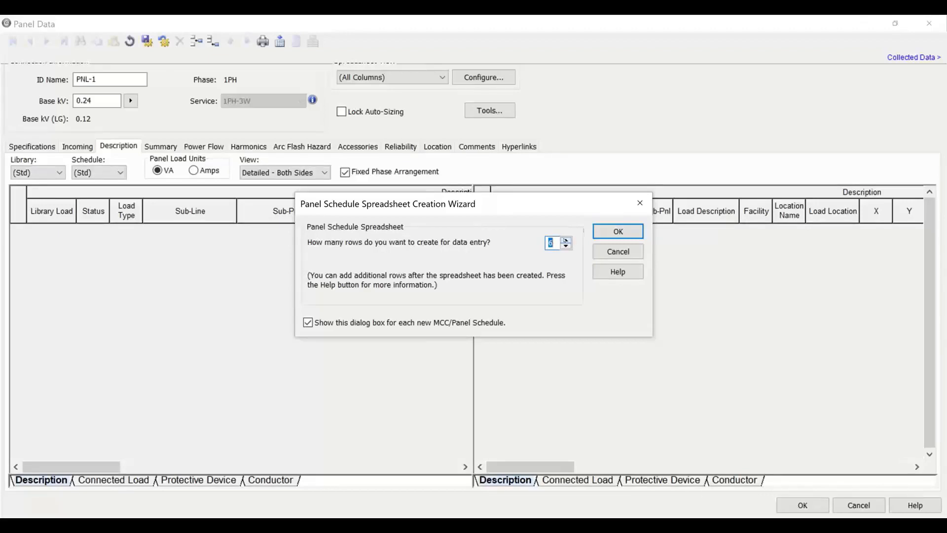
click(608, 233)
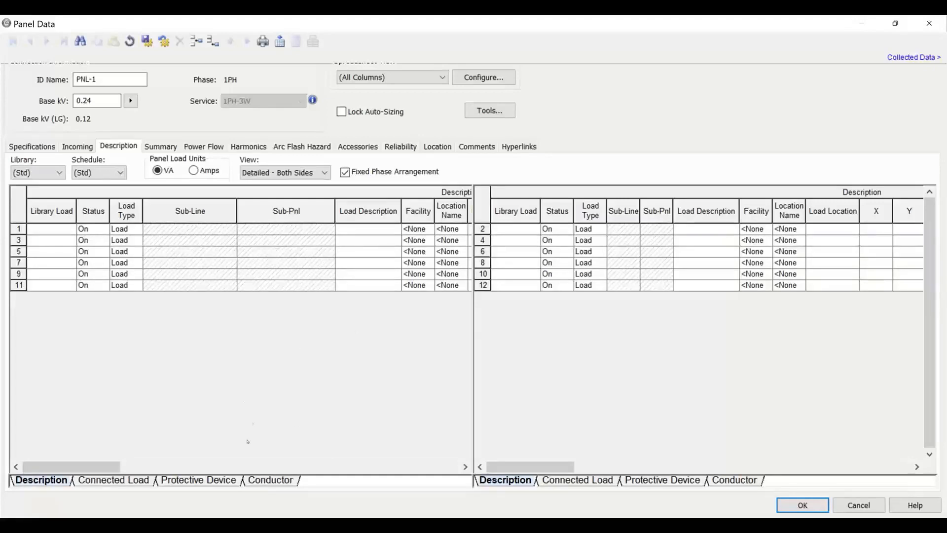
Set the breaker/fuse poles of circuit 1 in PNL-1's schedule to 2.
click(264, 251)
key(Tab)
key(Tab)
key(Tab)
key(Tab)
key(Tab)
key(Tab)
key(Tab)
key(Tab)
key(Tab)
key(Tab)
key(Tab)
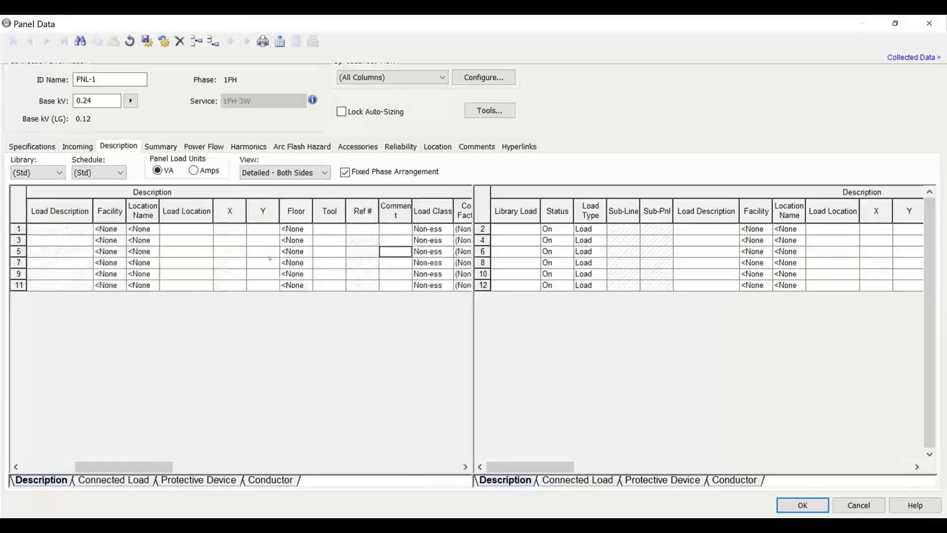
key(Tab)
key(Tab)
key(Tab)
key(Tab)
key(Tab)
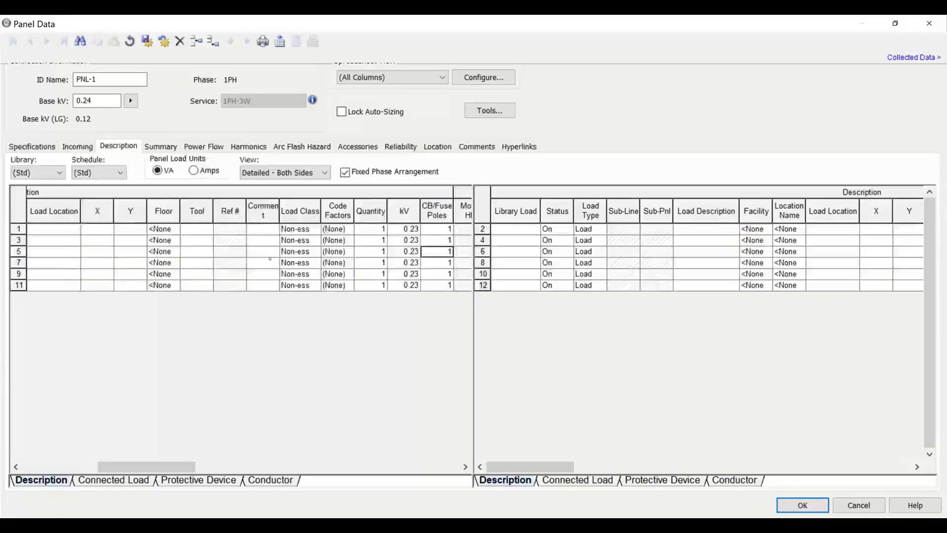
key(shift+Tab)
text(2)
key(Tab)
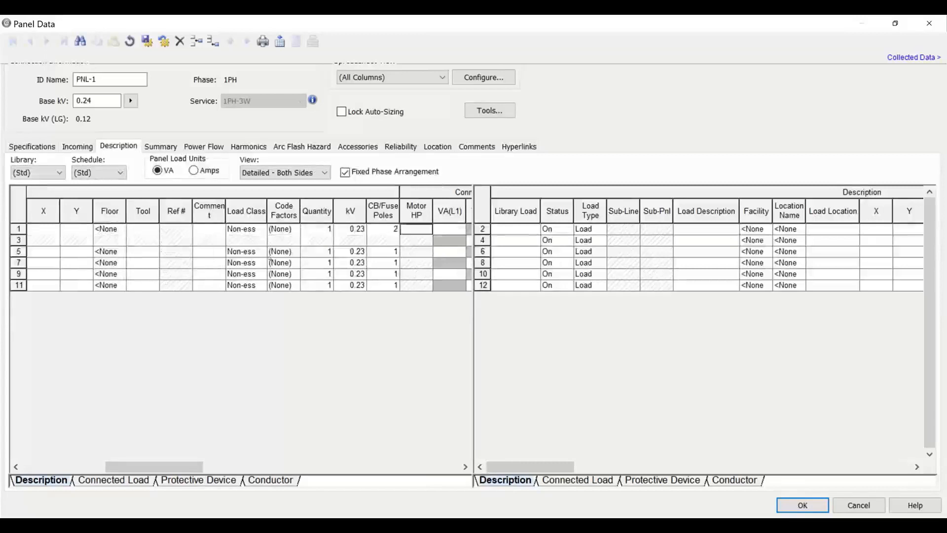
key(shift+Tab)
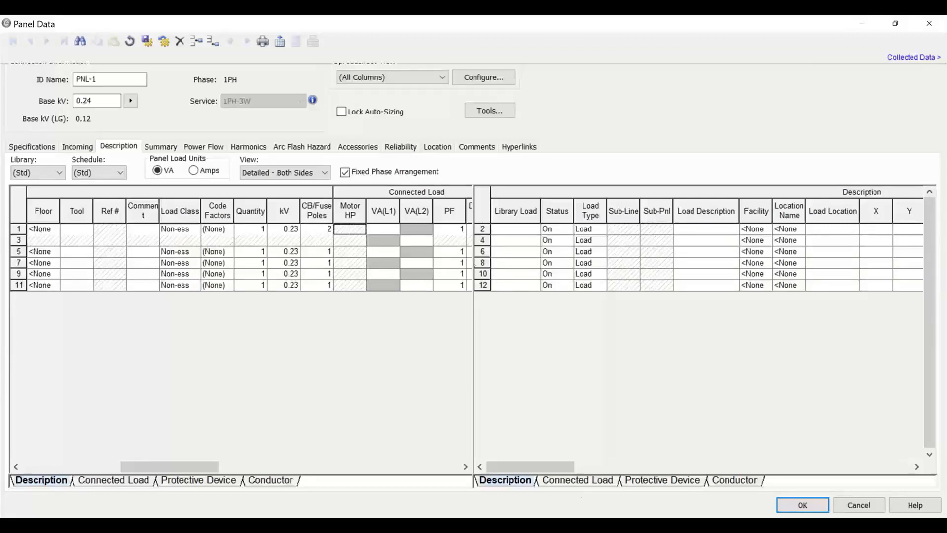
Enter a connected load of 1000 VA on both L1 and L2 for the two-pole circuit in rows 1 and 3.
click(388, 224)
text(1000)
click(419, 241)
text(1000)
Set circuit 5 to 0.12 kV with a 500 VA load on L1, and save the panel data.
click(284, 252)
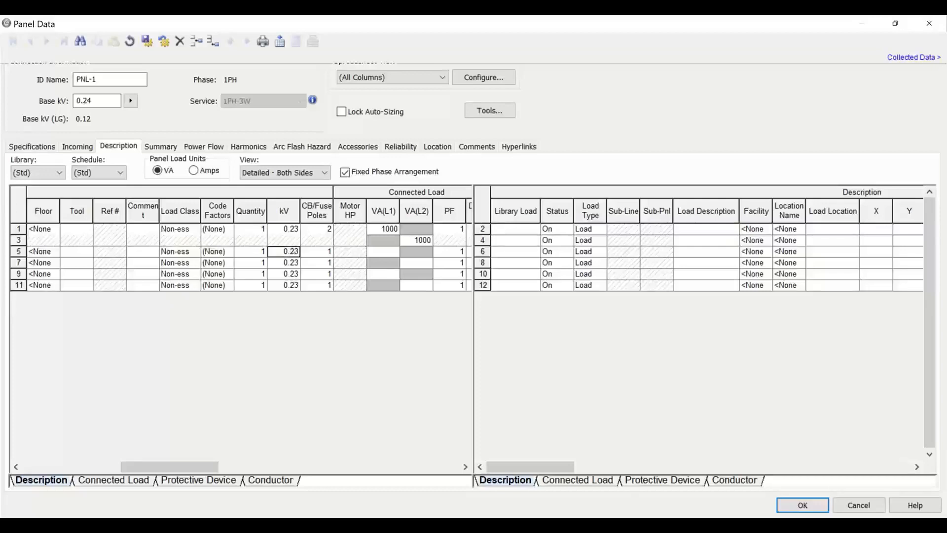
text(0.12)
click(387, 251)
text(500)
click(796, 505)
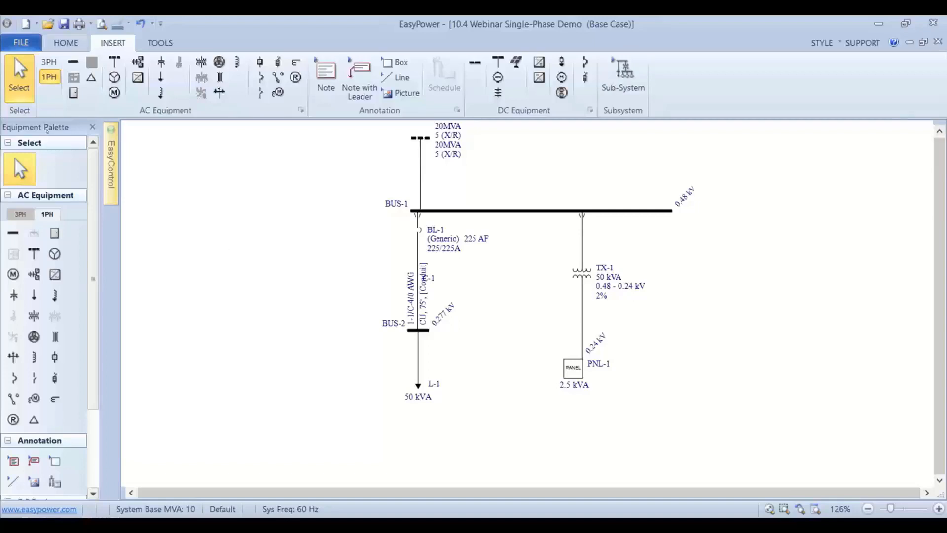
Insert a single-phase low-voltage breaker between BUS-1 and TX-1, using the Generic manufacturer and the 225 AF style.
click(14, 377)
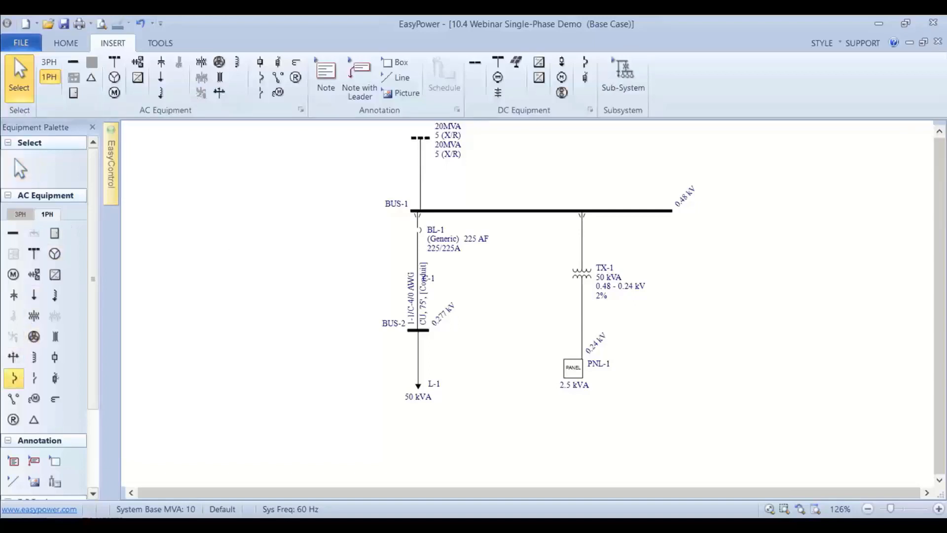
click(583, 235)
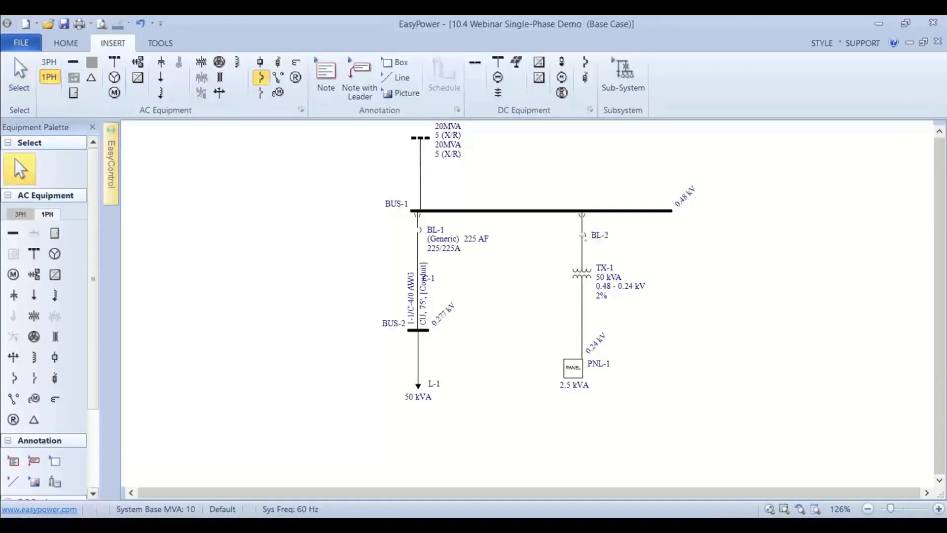
double_click(583, 235)
click(274, 232)
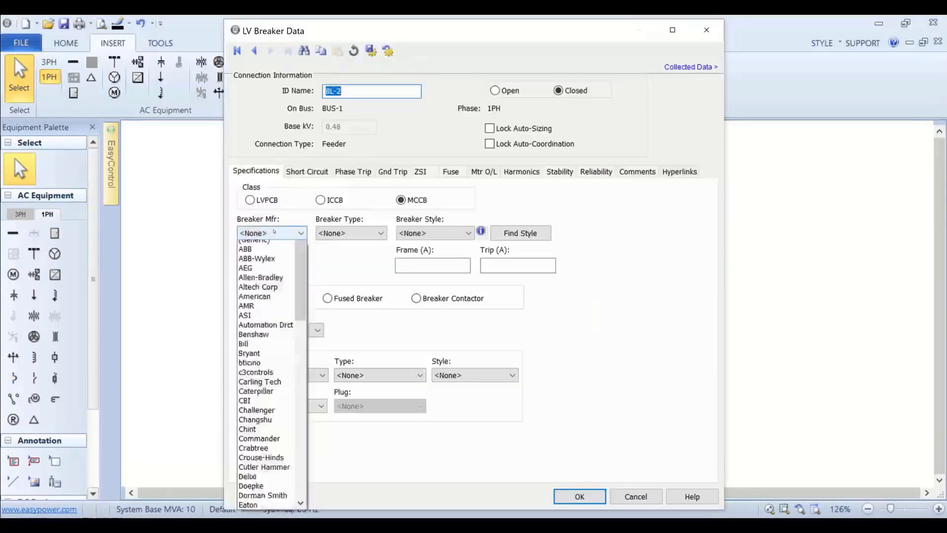
click(268, 255)
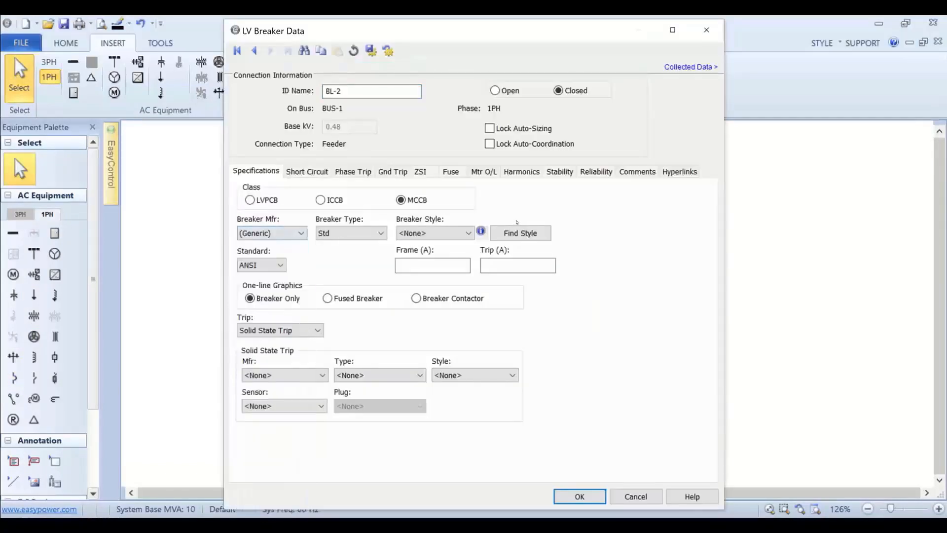
click(431, 237)
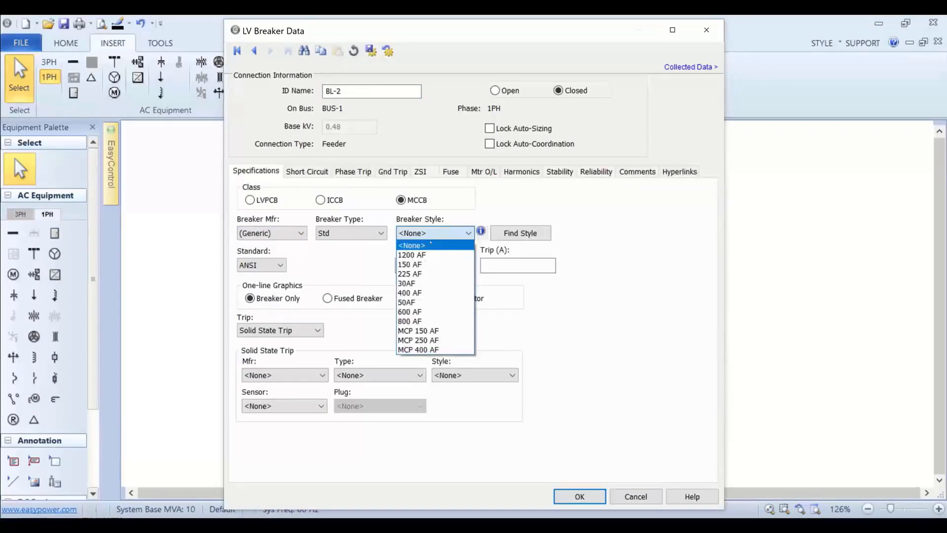
click(420, 274)
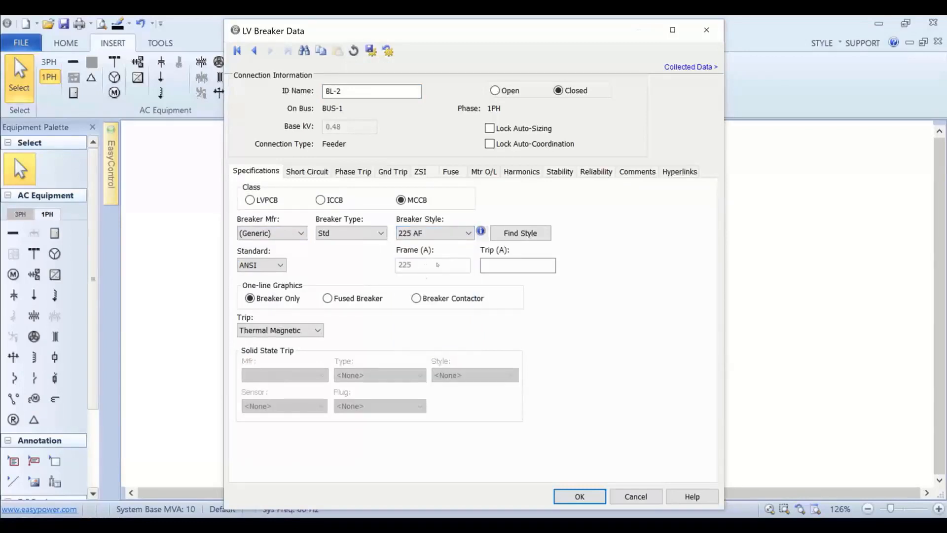
Calculate BL-2's interrupting rating and set its thermal magnetic phase trip to frame 225(150-225AT), 150 trip amps and an instantaneous setting, saving the breaker data.
click(307, 171)
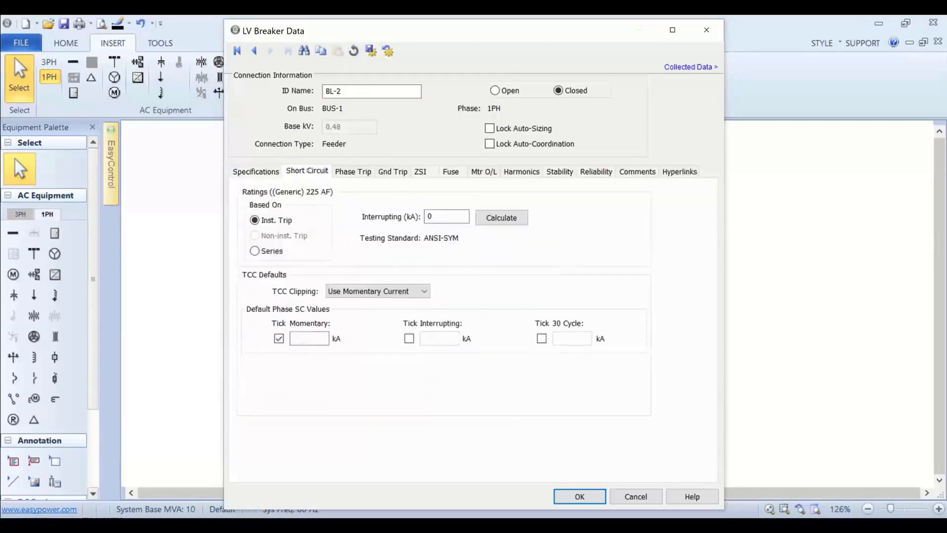
click(492, 222)
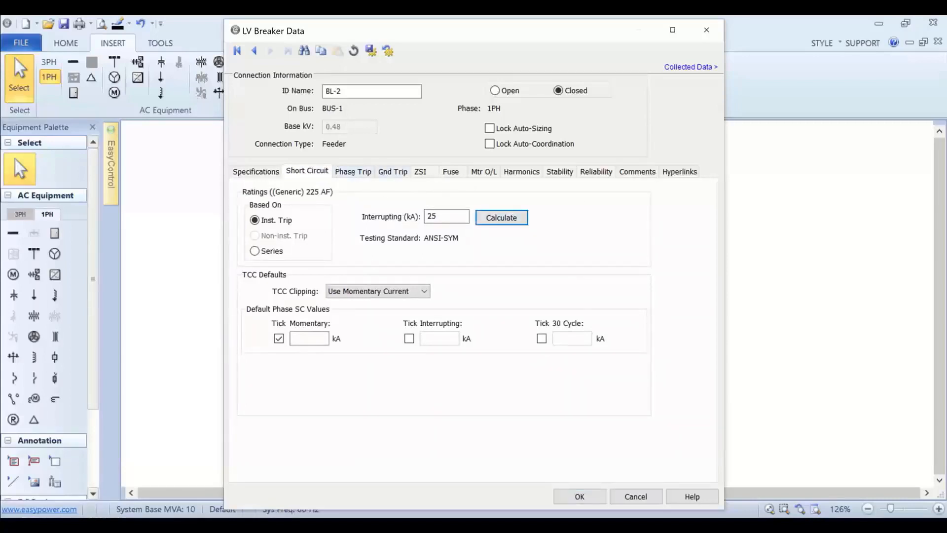
click(352, 171)
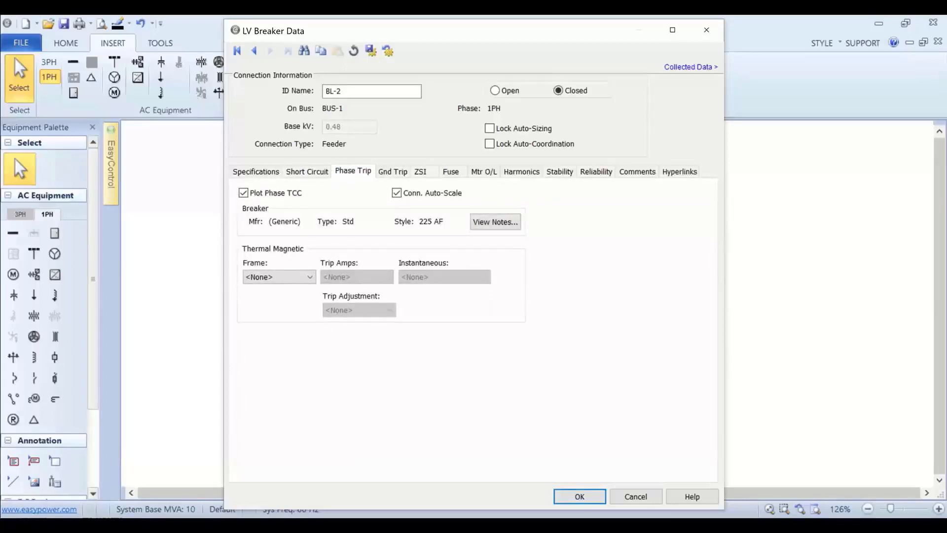
click(269, 276)
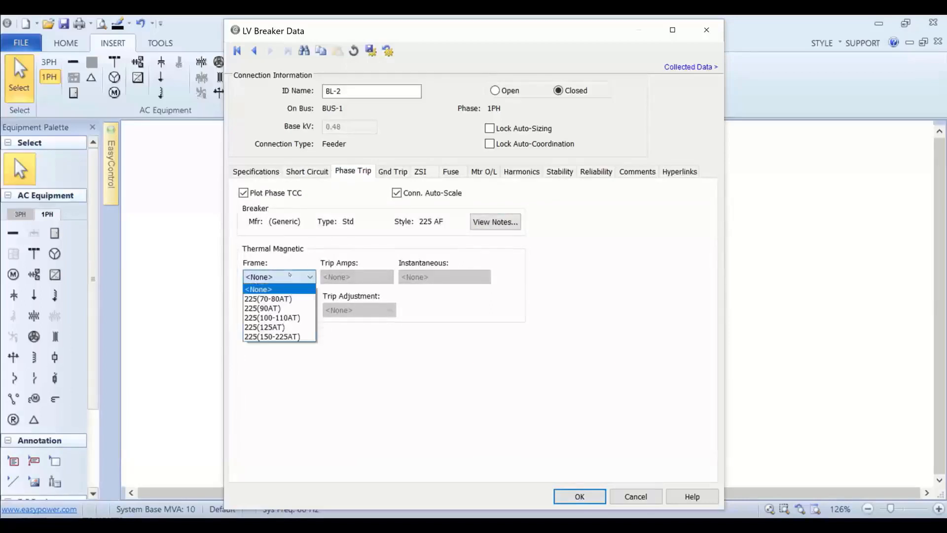
click(288, 337)
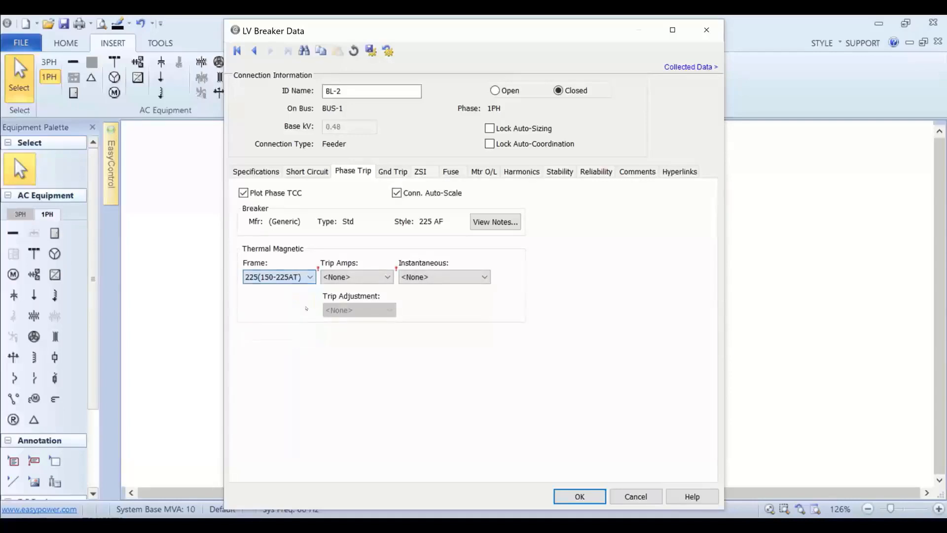
click(350, 277)
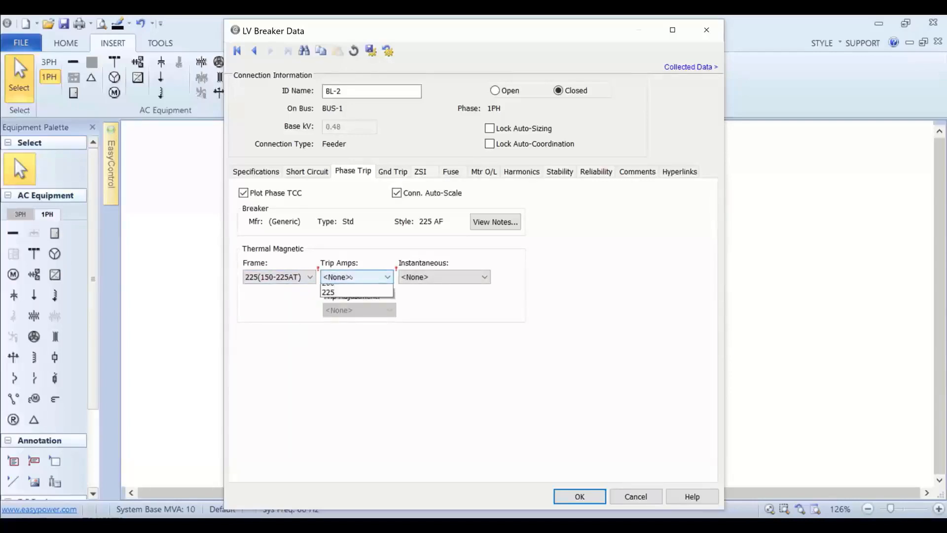
click(339, 298)
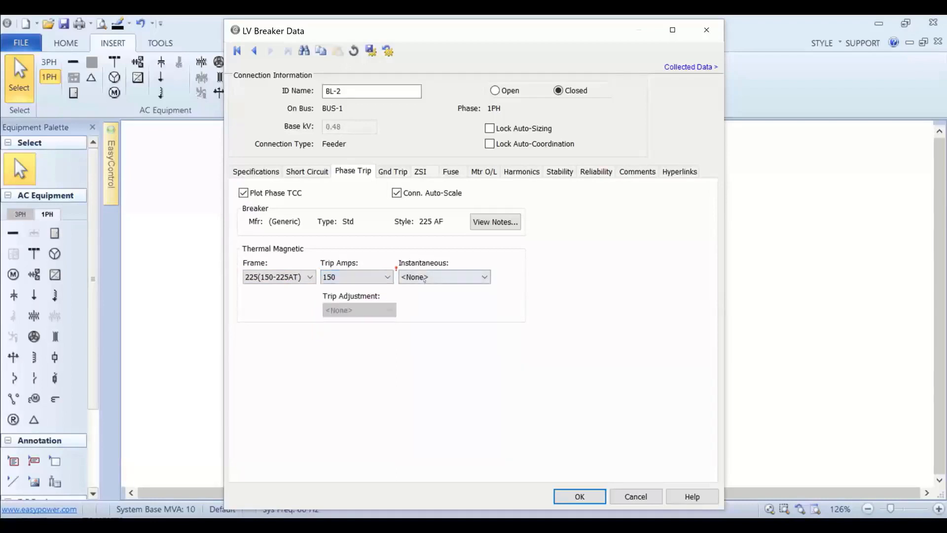
click(417, 277)
click(410, 299)
click(580, 496)
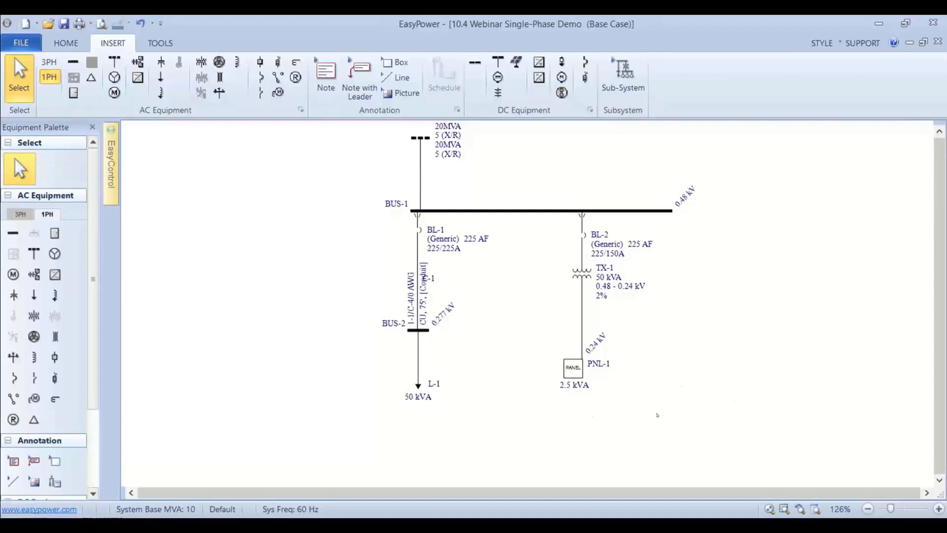
Attach a single-phase cable beneath panel PNL-1 with the 0.120 kV line-to-neutral L2N phase connection.
scroll(731, 344, down, 1)
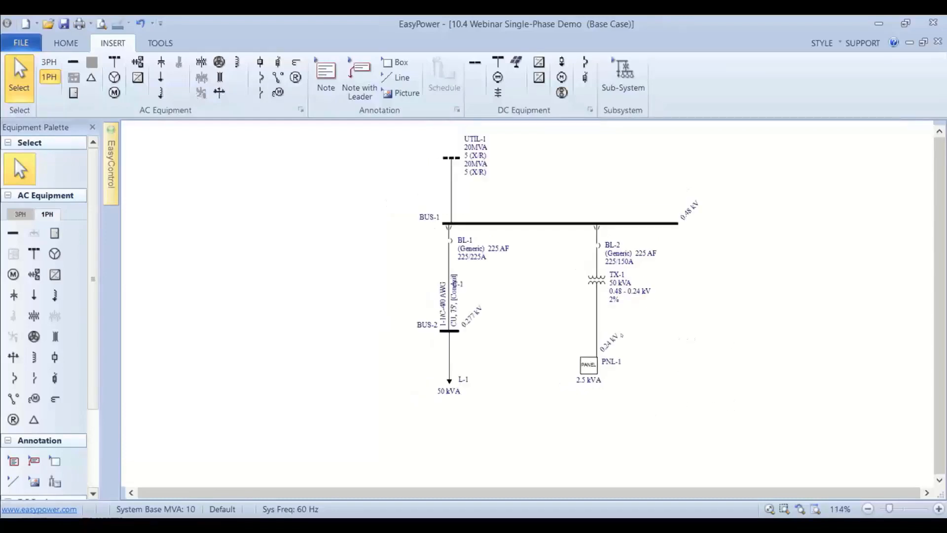
scroll(446, 331, up, 1)
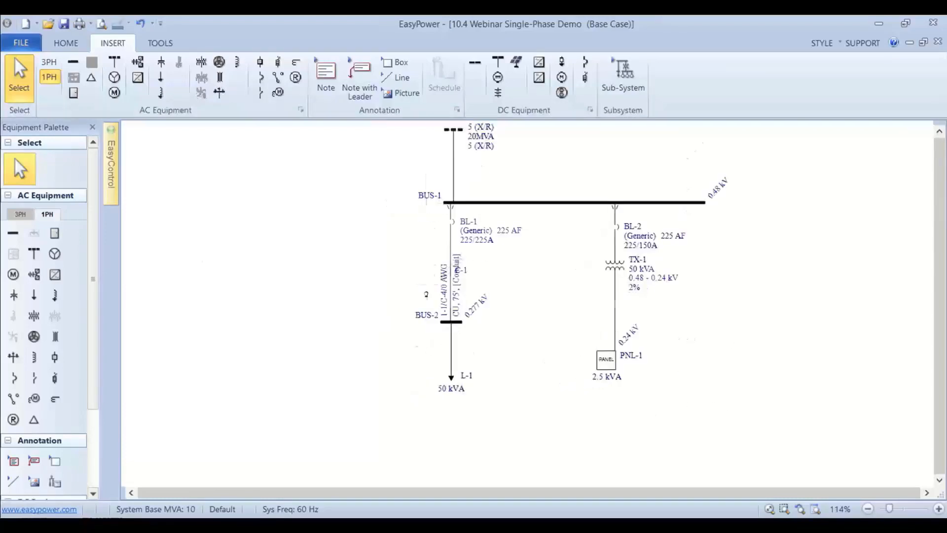
drag(427, 294, 321, 226)
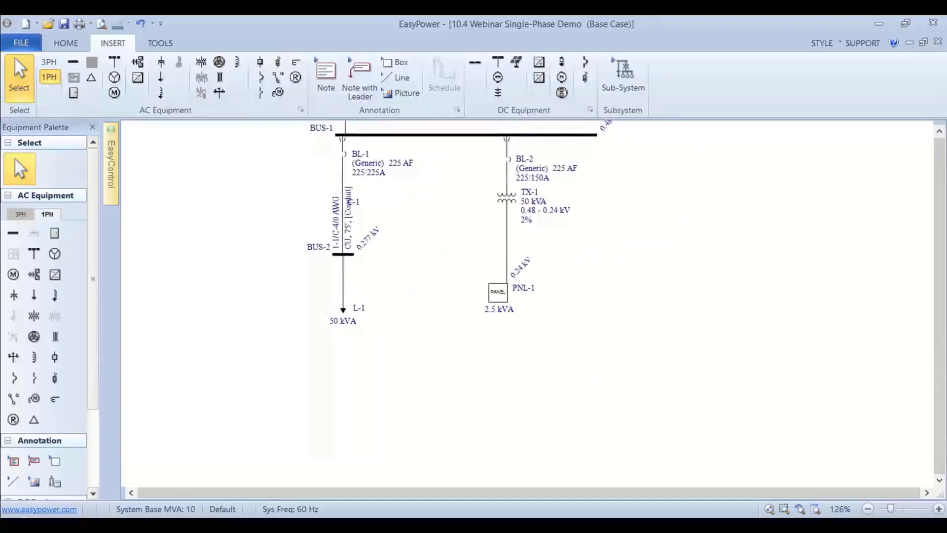
click(34, 337)
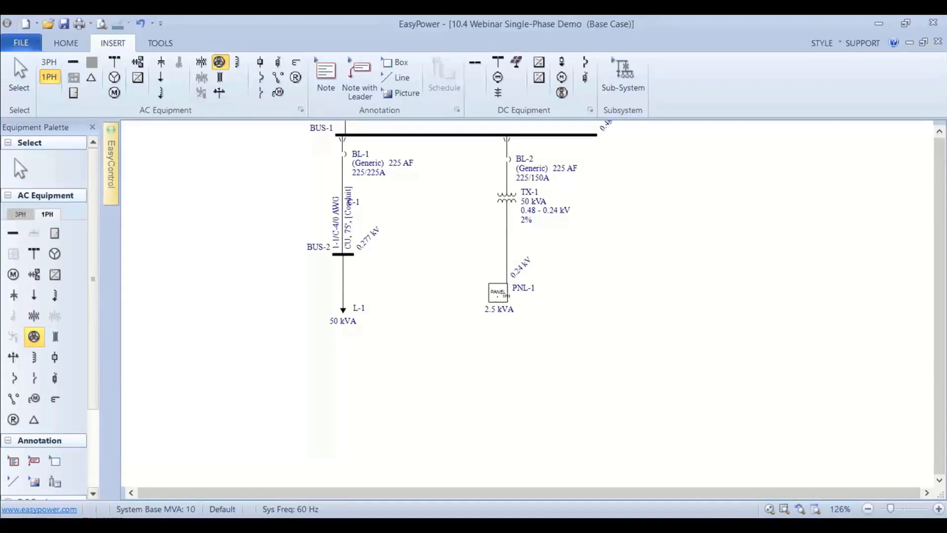
click(496, 302)
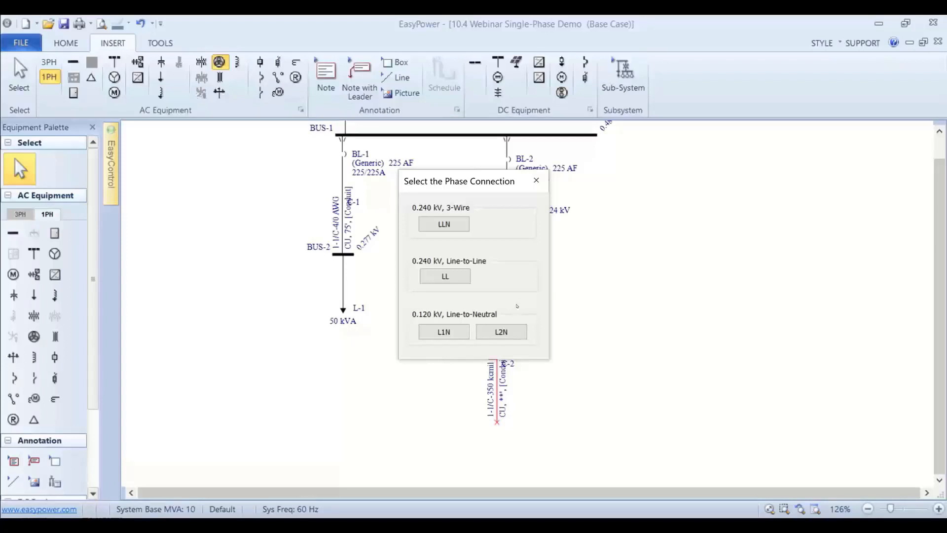
click(508, 332)
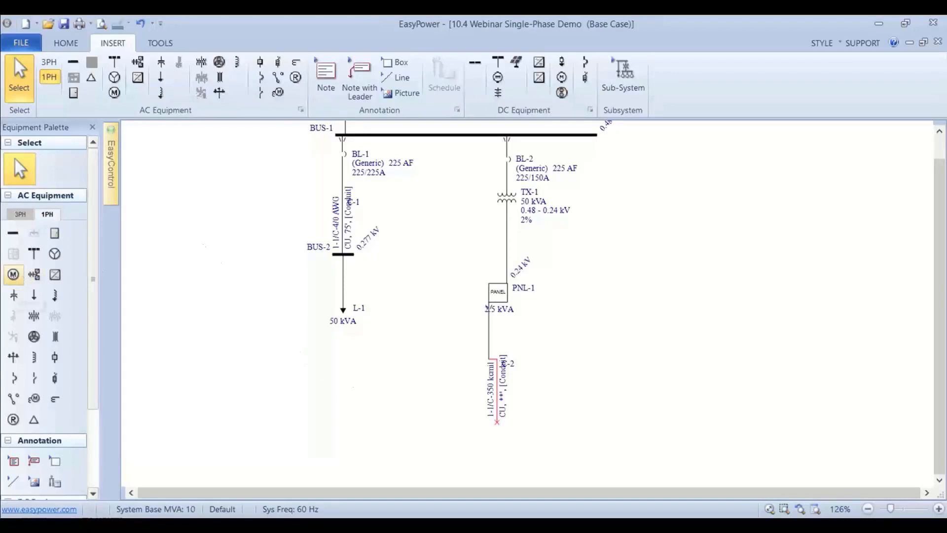
Connect a single-phase motor to the open end of the cable beneath PNL-1.
click(13, 275)
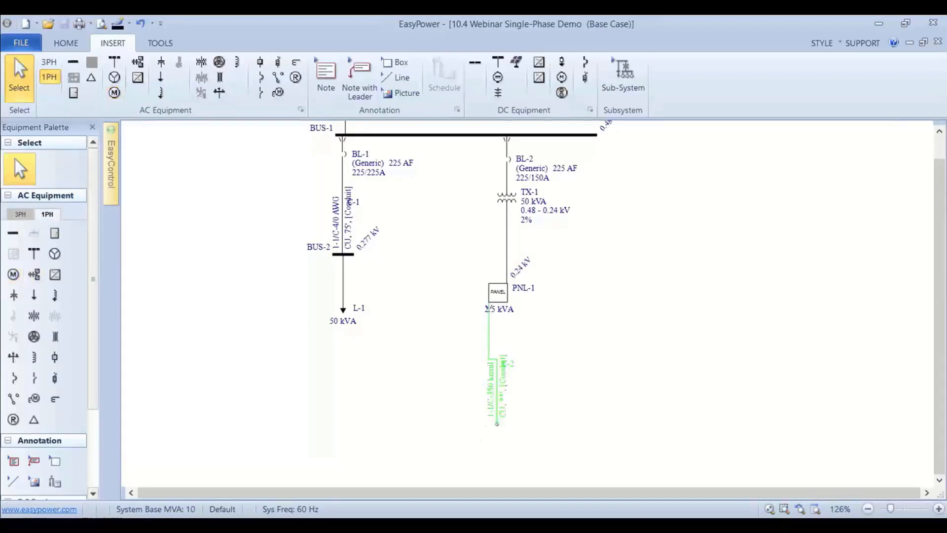
click(14, 274)
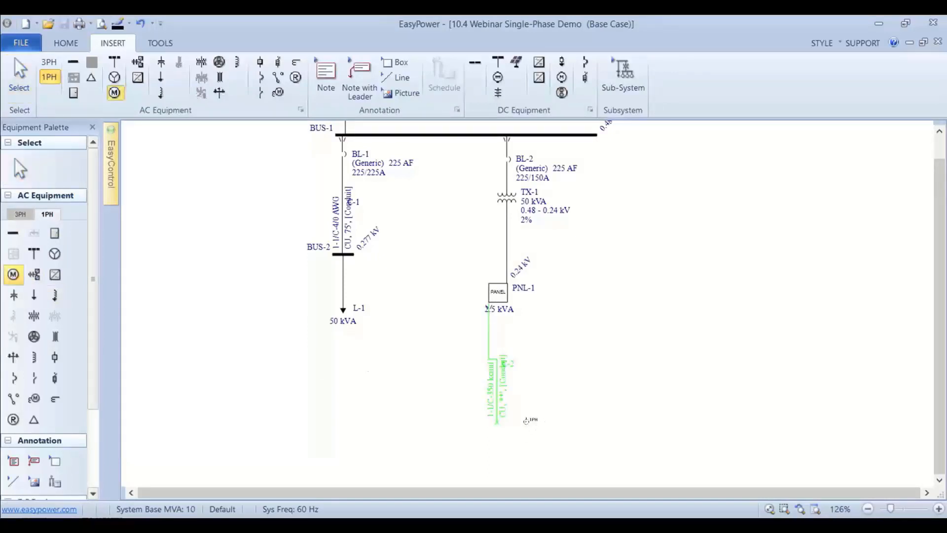
click(498, 422)
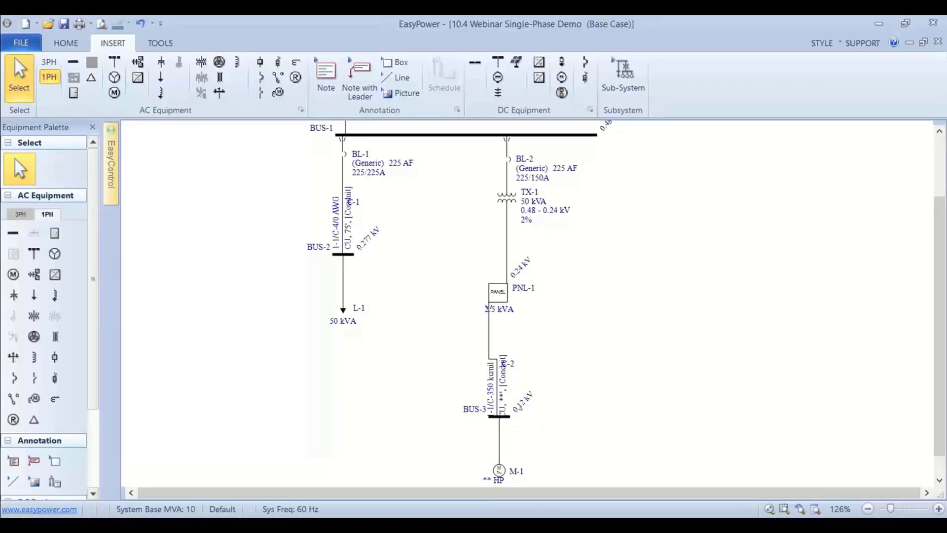
Move BUS-3 and its motor away from beneath PNL-1 and reattach cable C-2 to the panel's side with the 0.120 kV L2N connection.
drag(499, 418, 423, 398)
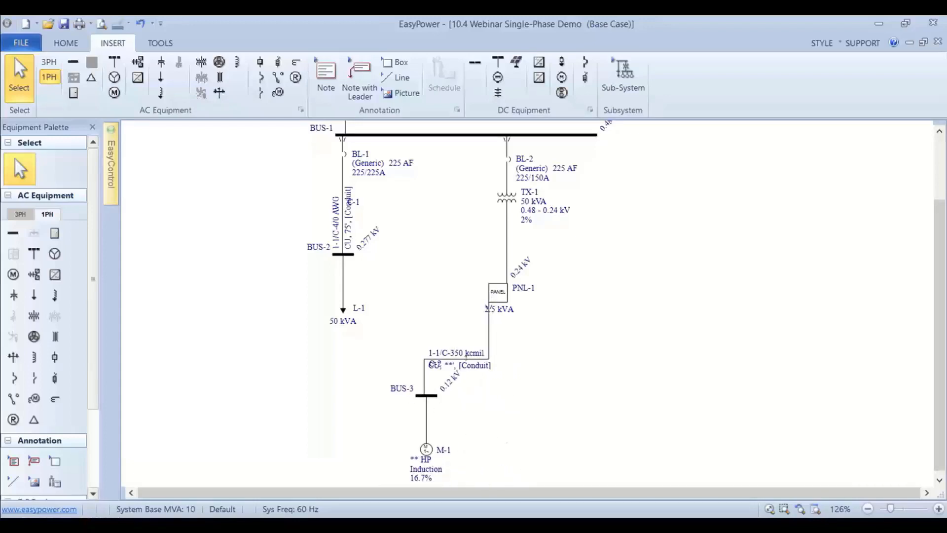
drag(468, 359, 486, 292)
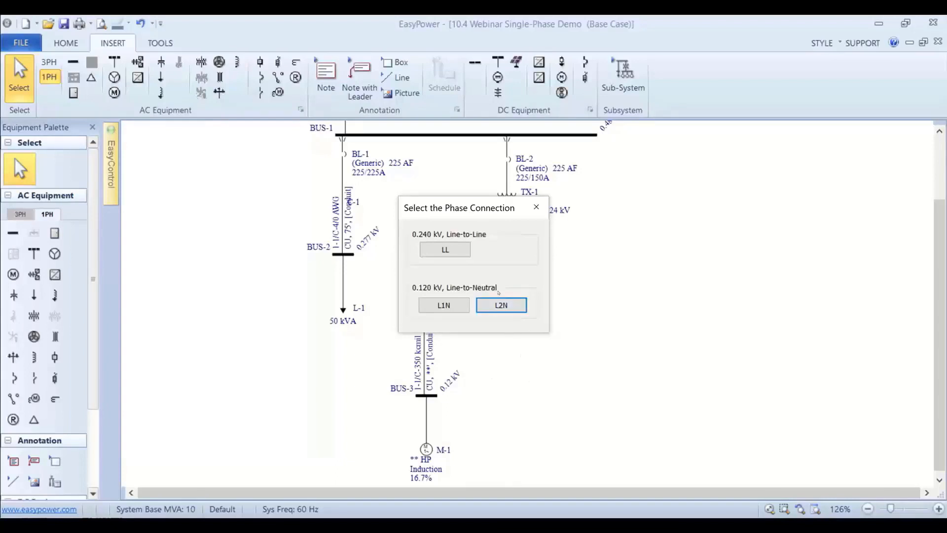
scroll(522, 408, down, 1)
drag(521, 410, 489, 382)
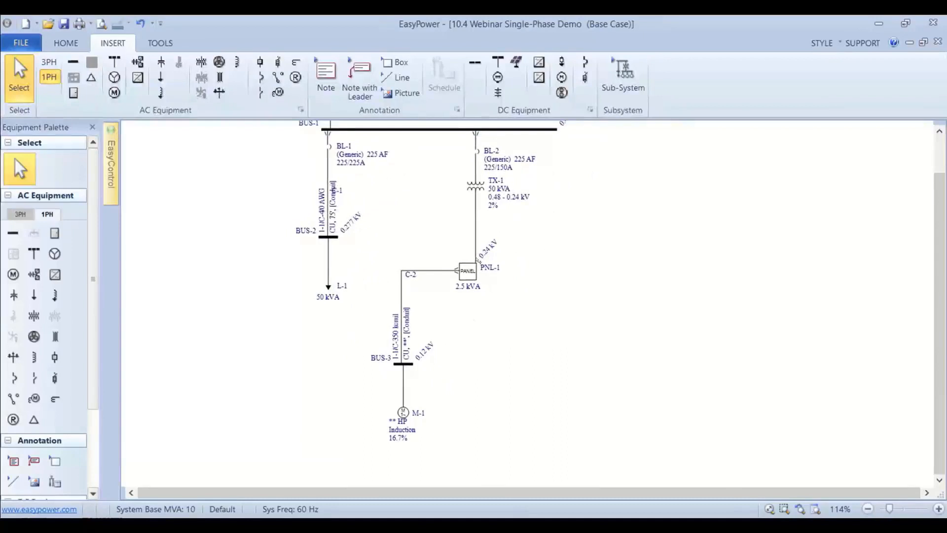
Set cable C-2 to size 4 and 50 ft length, calculate its impedances and rating, and save the cable data.
click(402, 318)
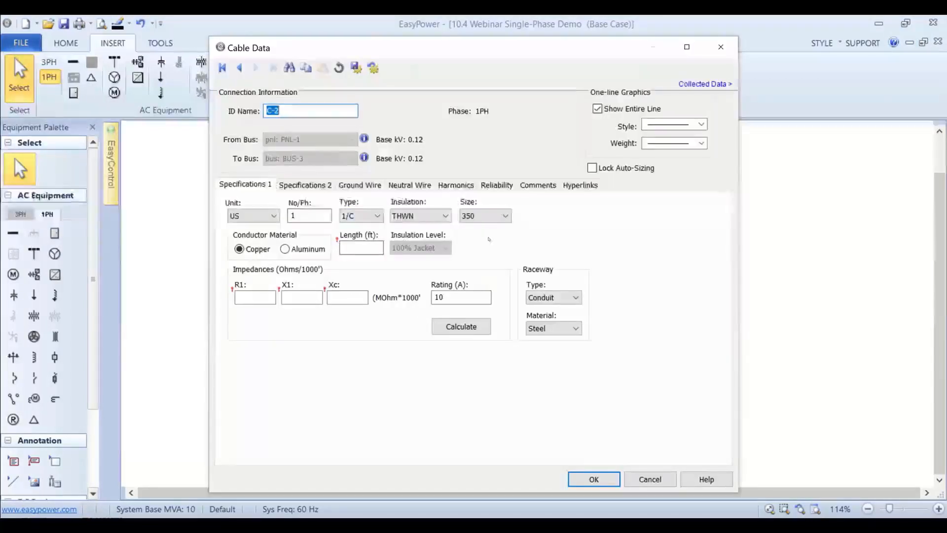
click(486, 217)
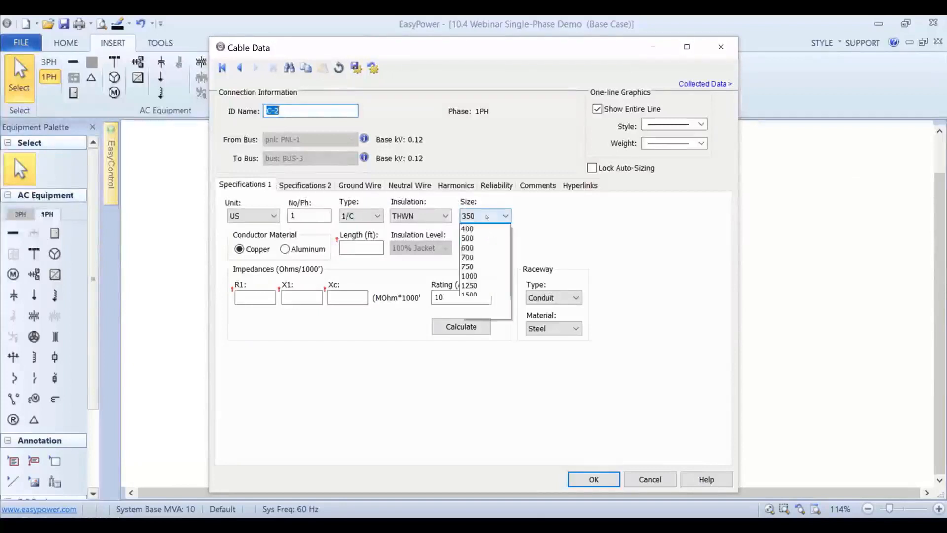
click(475, 285)
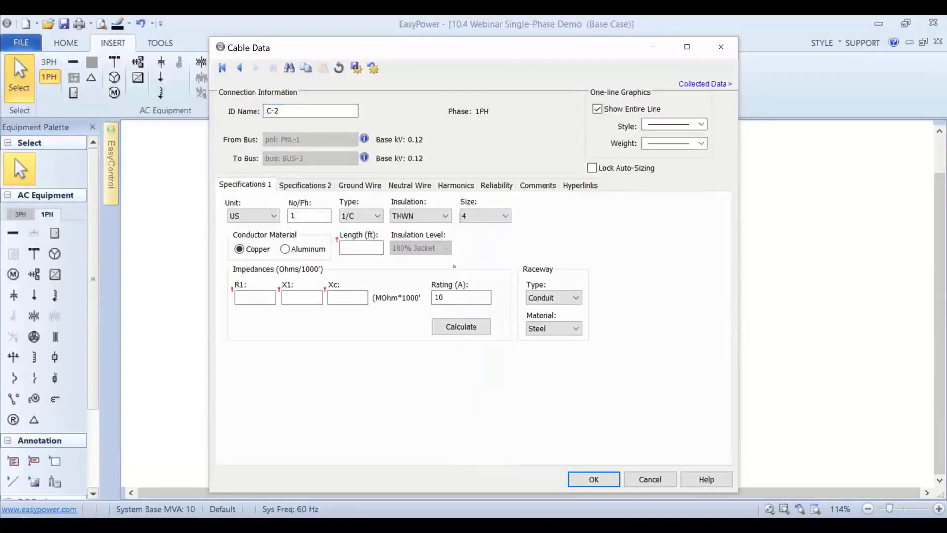
click(363, 247)
text(50)
click(461, 326)
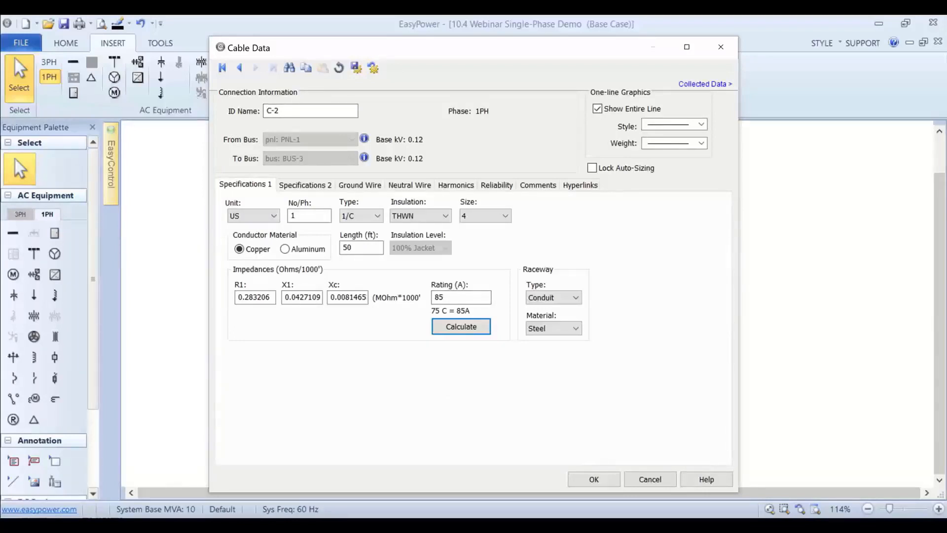
click(595, 479)
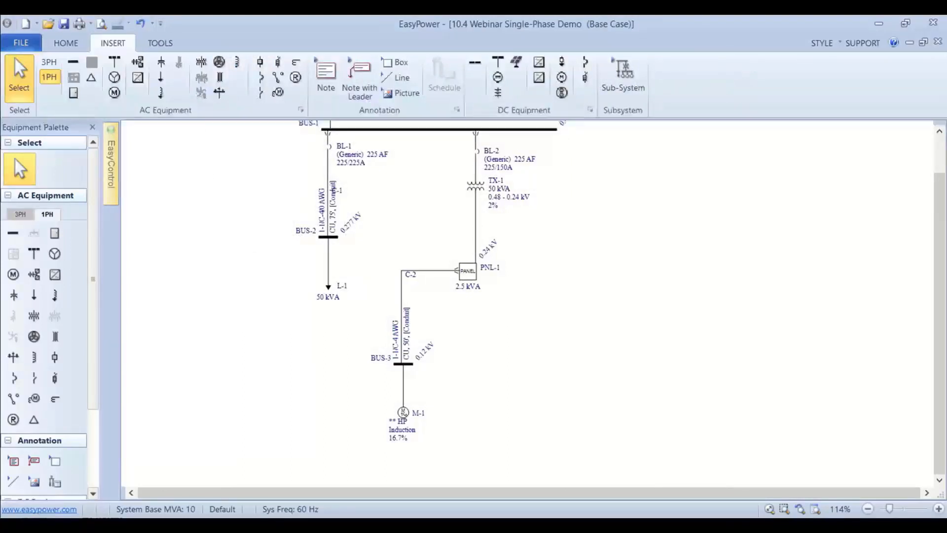
Set motor M-1 to 2 HP, calculate its short-circuit X/R ratio, and save the motor data.
click(402, 413)
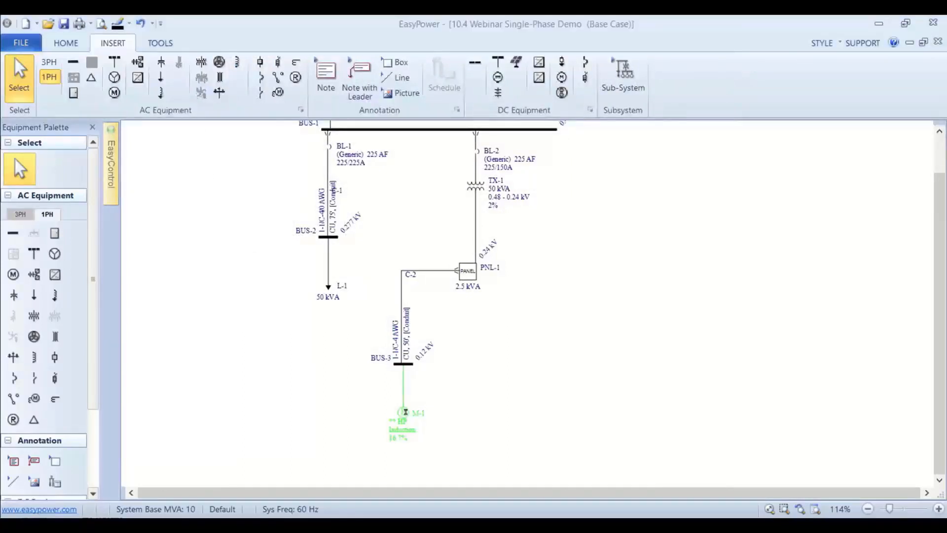
double_click(402, 413)
click(324, 251)
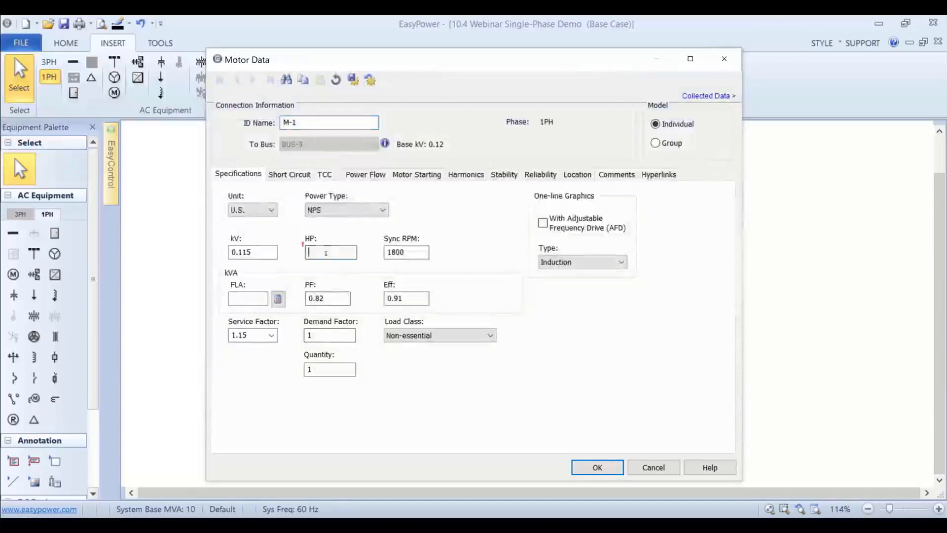
text(2)
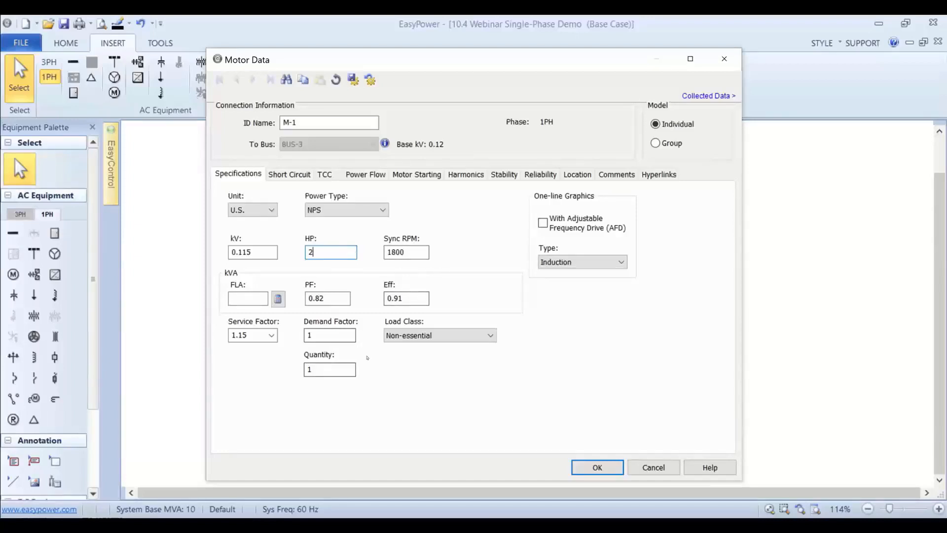
click(291, 175)
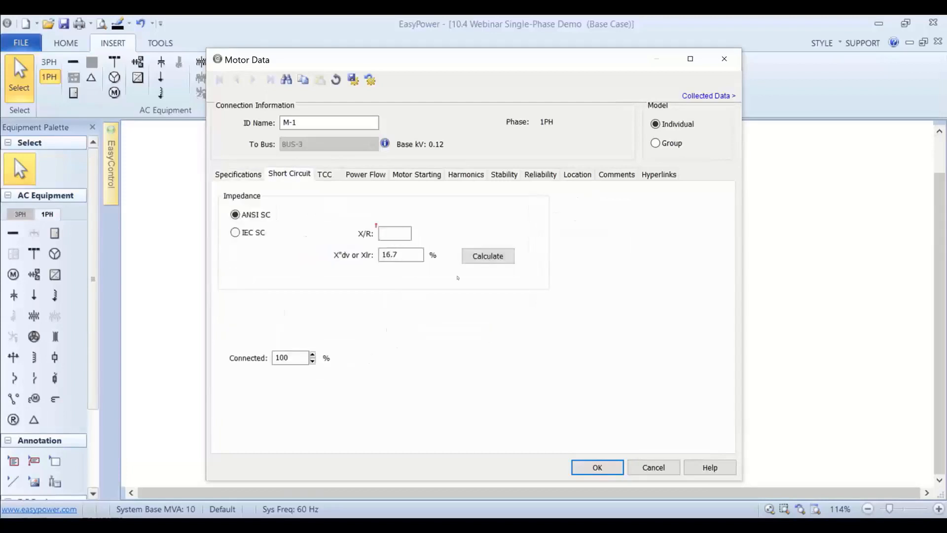
click(494, 257)
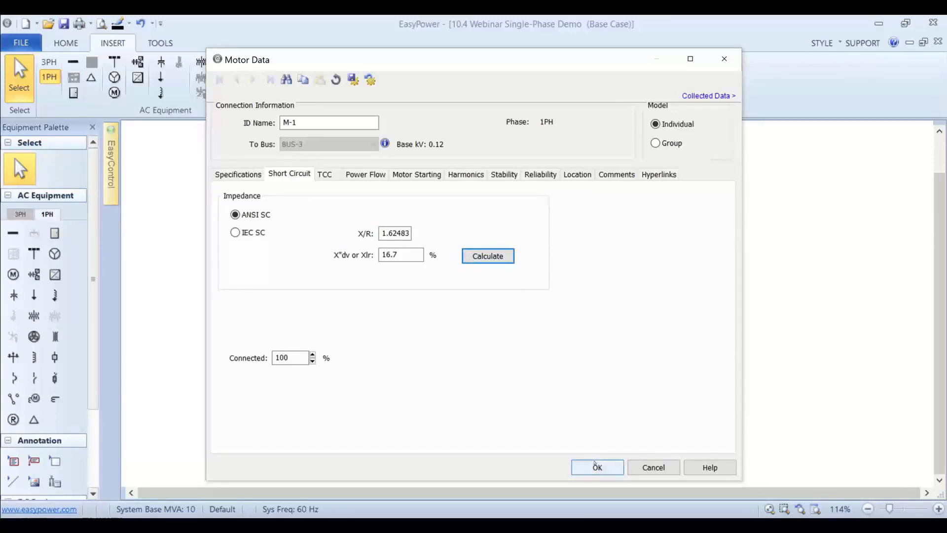
key(Return)
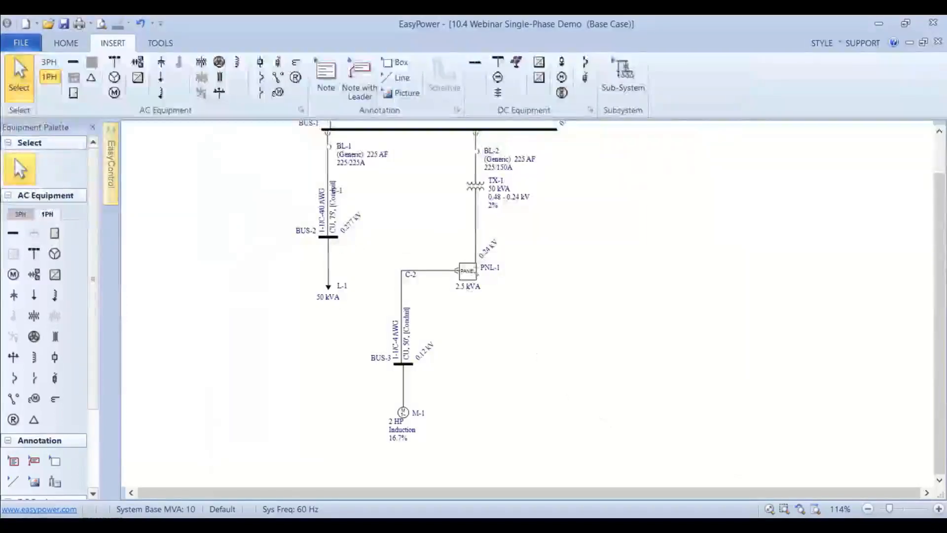
In PNL-1's circuit description, set circuit 7's load type to Sub-Panel and its sub-line to cable C-2.
double_click(467, 270)
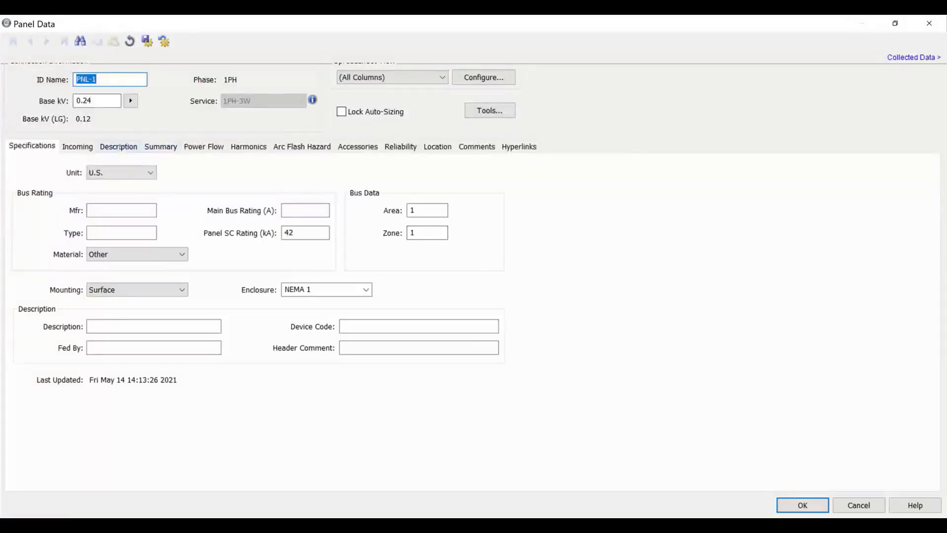
click(120, 147)
click(130, 263)
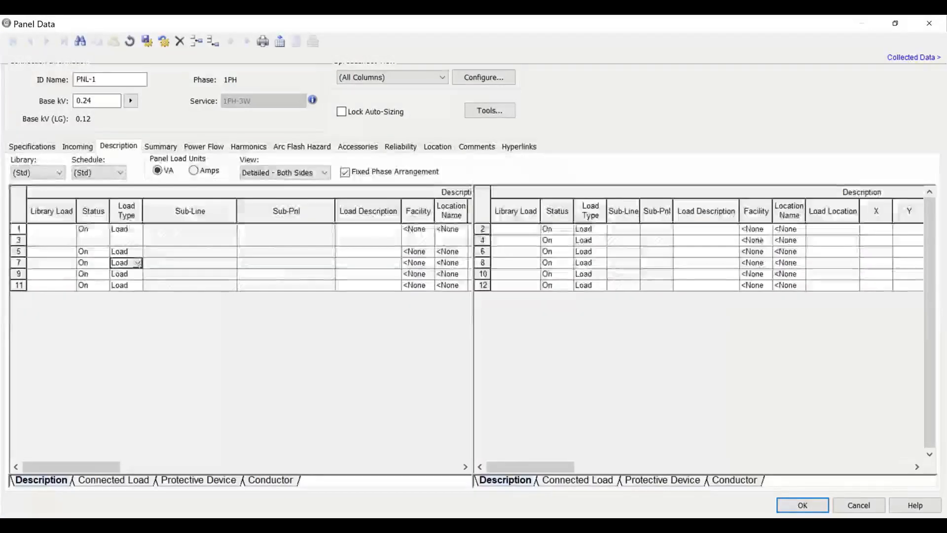
click(137, 264)
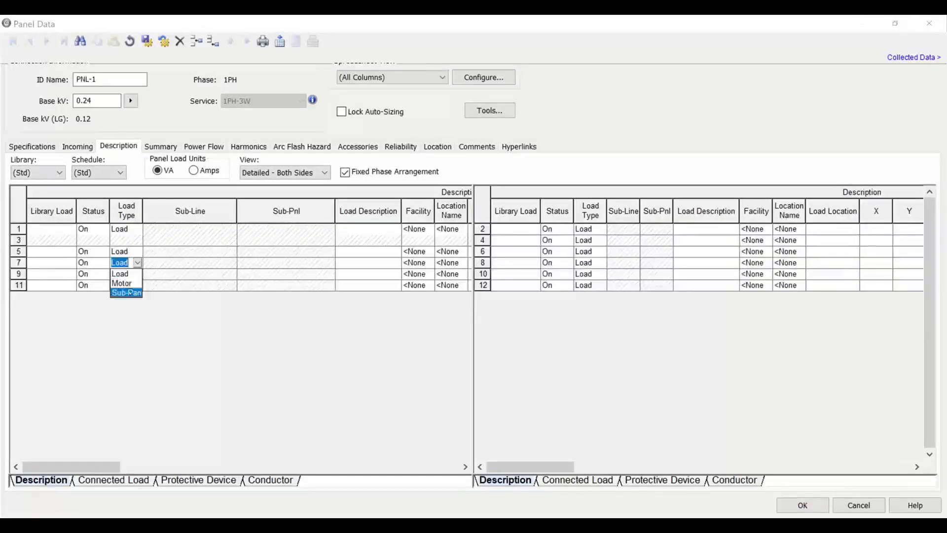
click(121, 291)
click(176, 263)
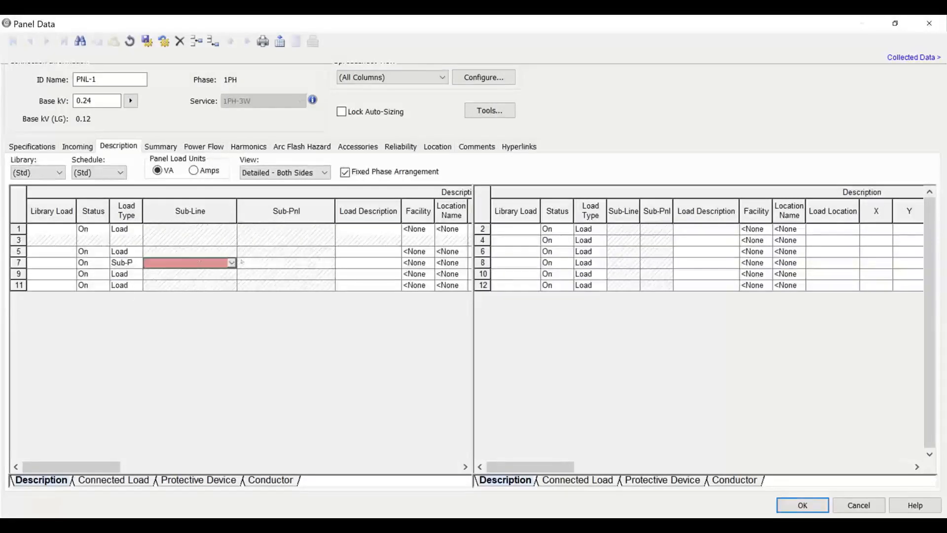
click(232, 262)
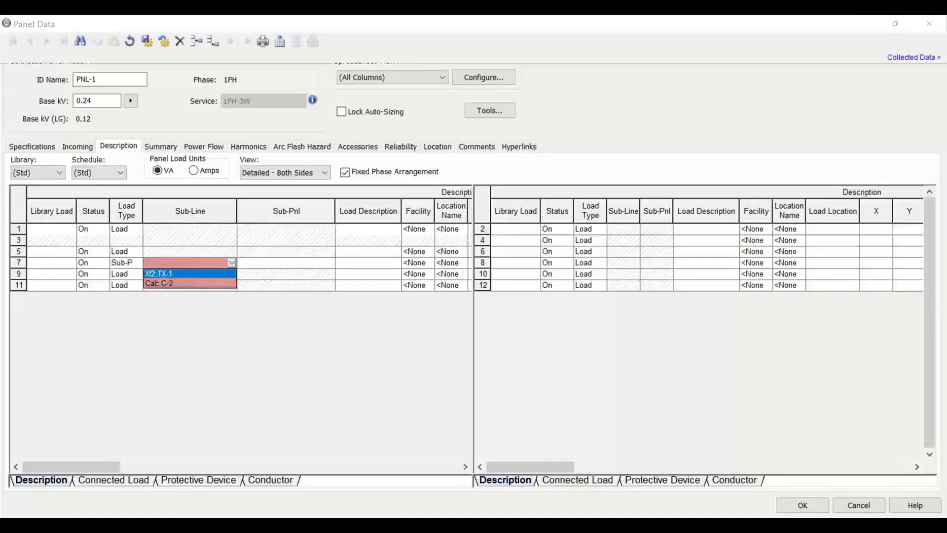
click(163, 283)
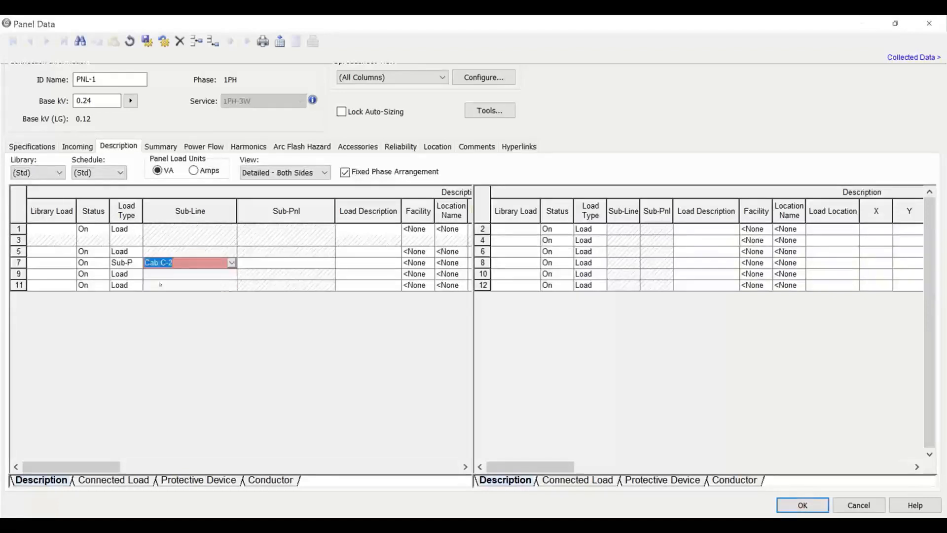
click(355, 263)
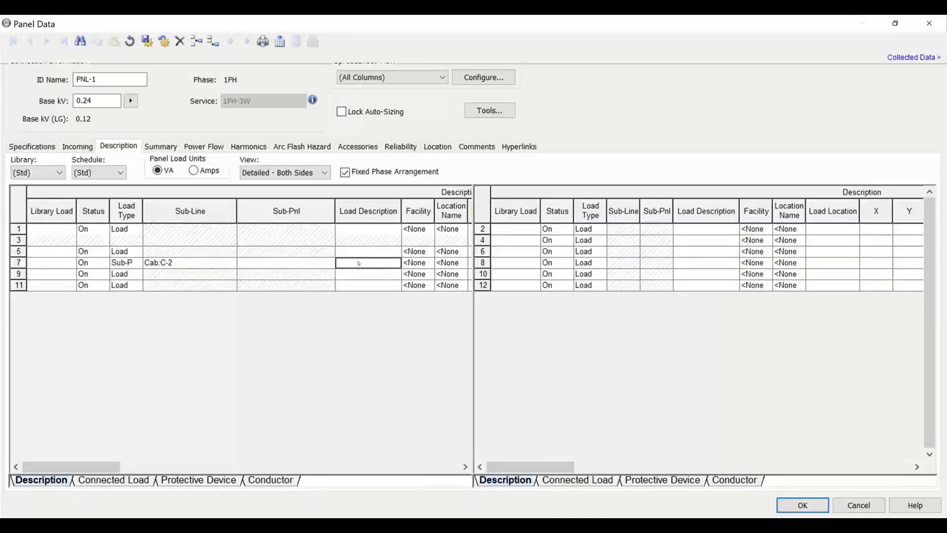
Open the protective device data for PNL-1's circuit 7 and choose the Generic manufacturer with the 50AF breaker style.
key(Tab)
key(Tab)
key(Tab)
key(Tab)
key(Tab)
key(Tab)
key(Tab)
key(Tab)
key(Tab)
key(Tab)
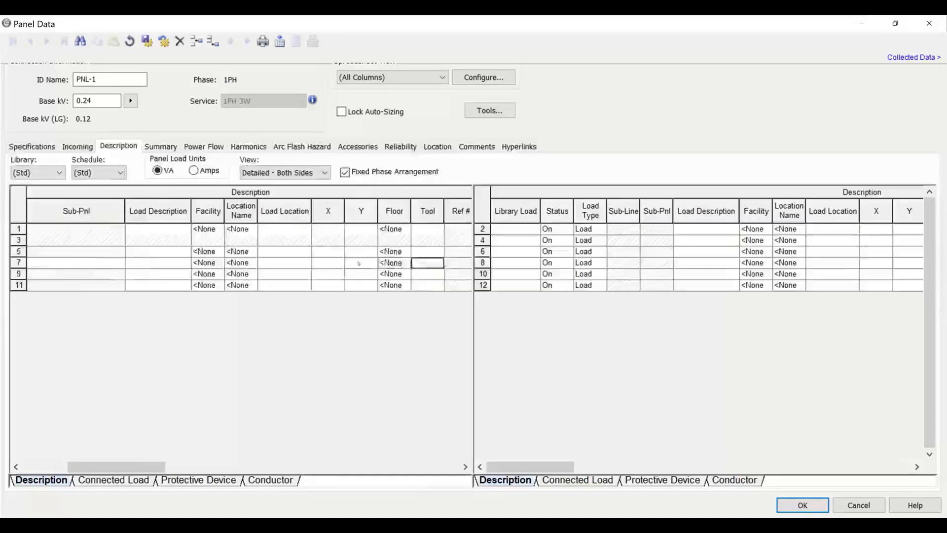
key(Tab)
key(Tab)
key(Tab)
key(Tab)
key(Tab)
key(Tab)
key(Tab)
key(Tab)
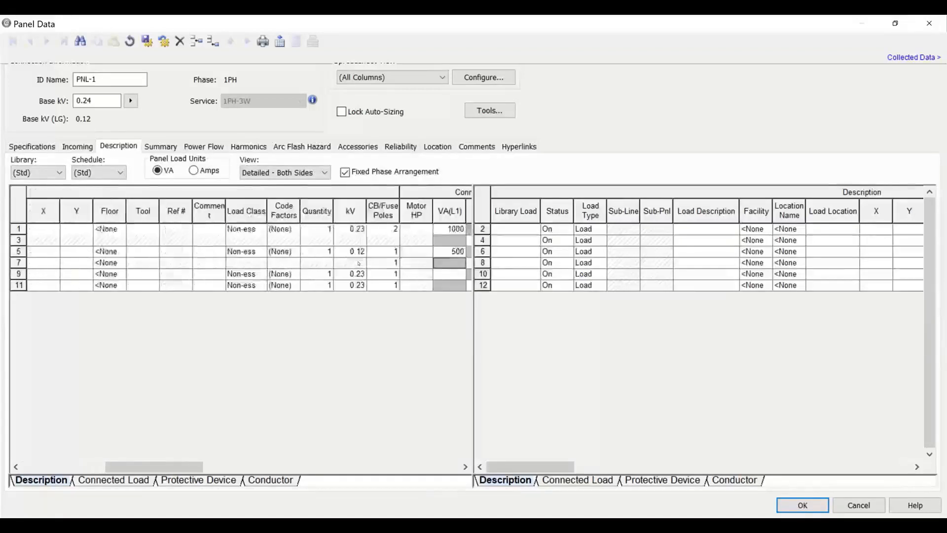
key(Tab)
key(Tab)
key(Tab)
key(Tab)
key(Tab)
key(Tab)
key(Tab)
key(Tab)
key(Tab)
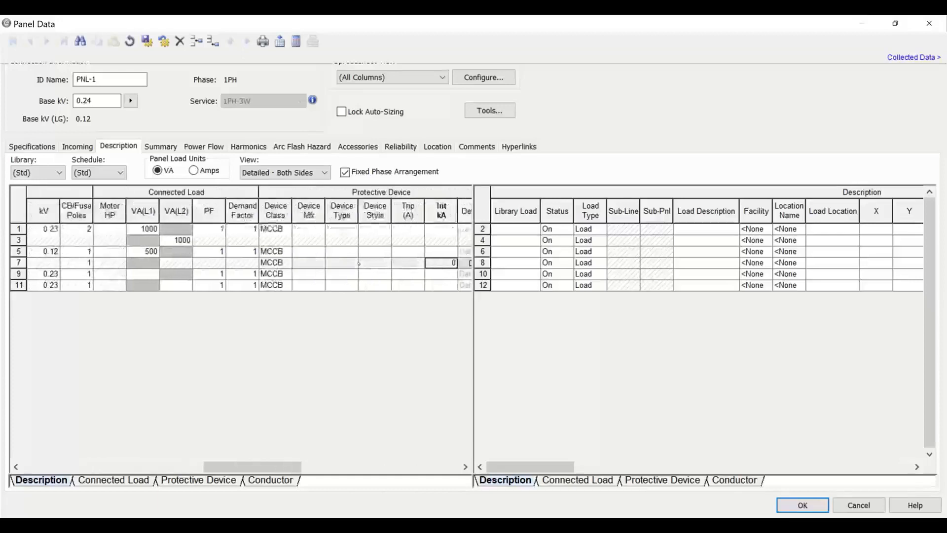
key(Left)
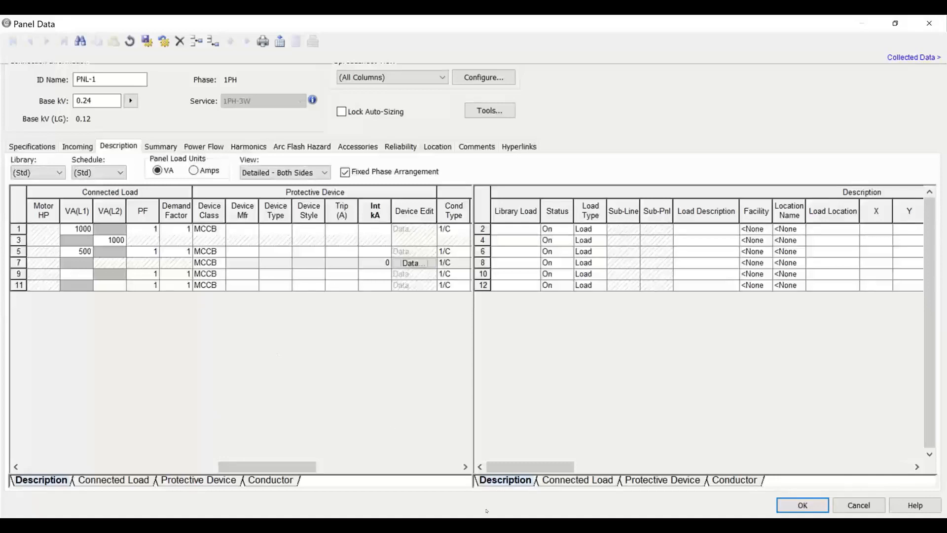
click(414, 264)
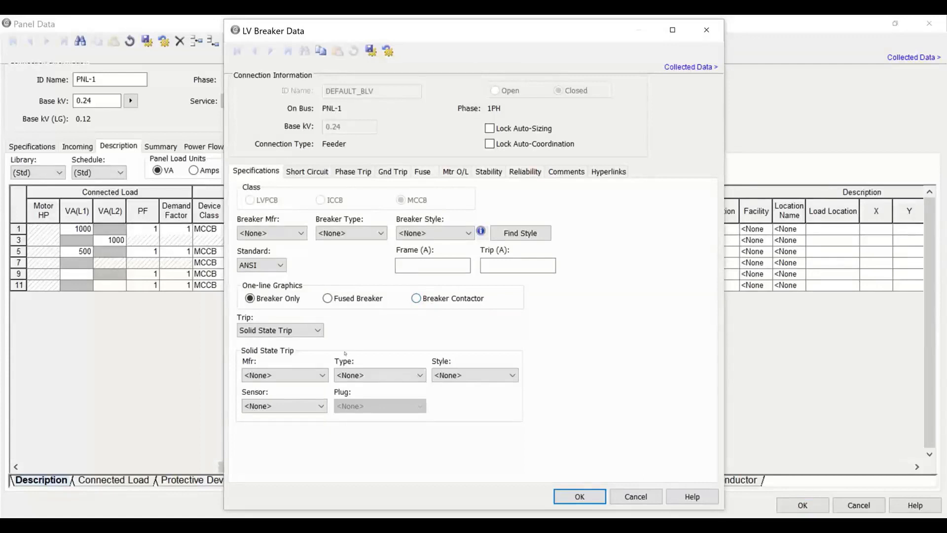
click(288, 233)
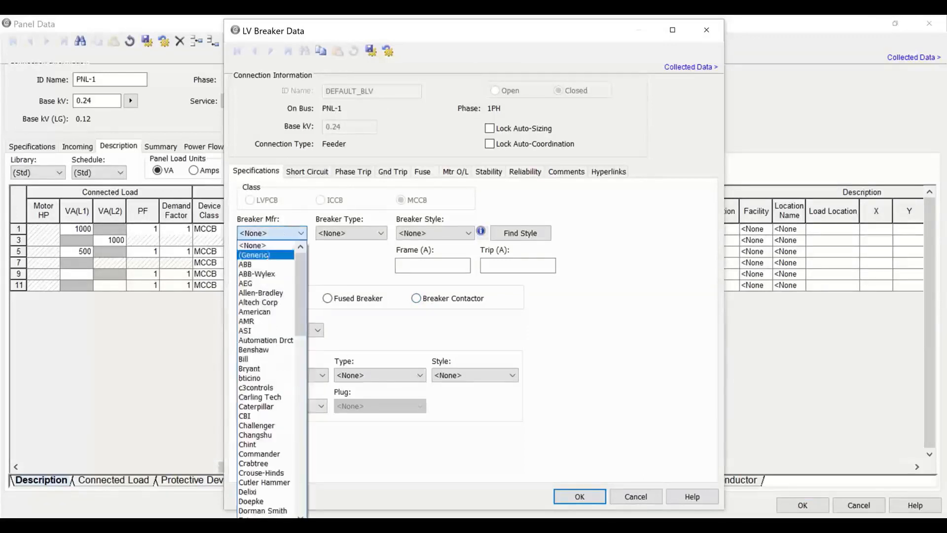
click(257, 253)
click(422, 234)
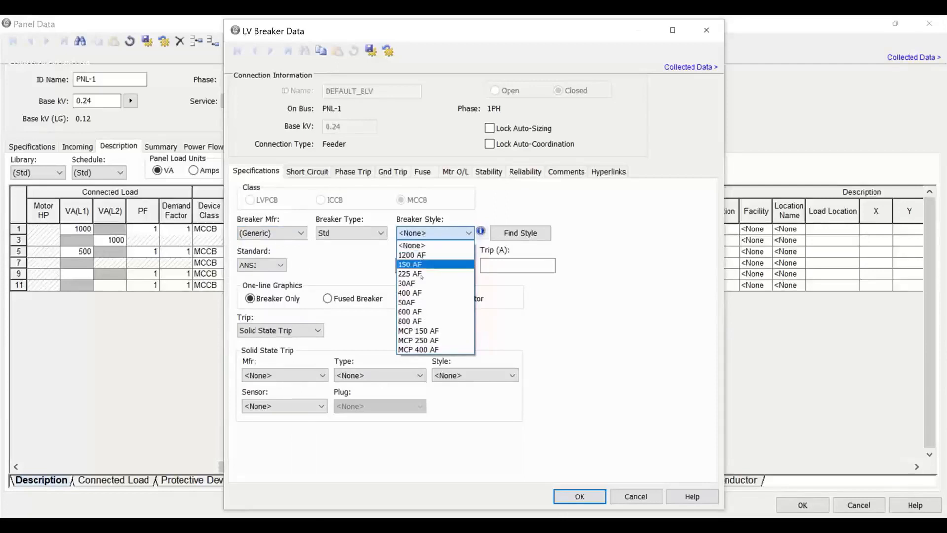
click(410, 302)
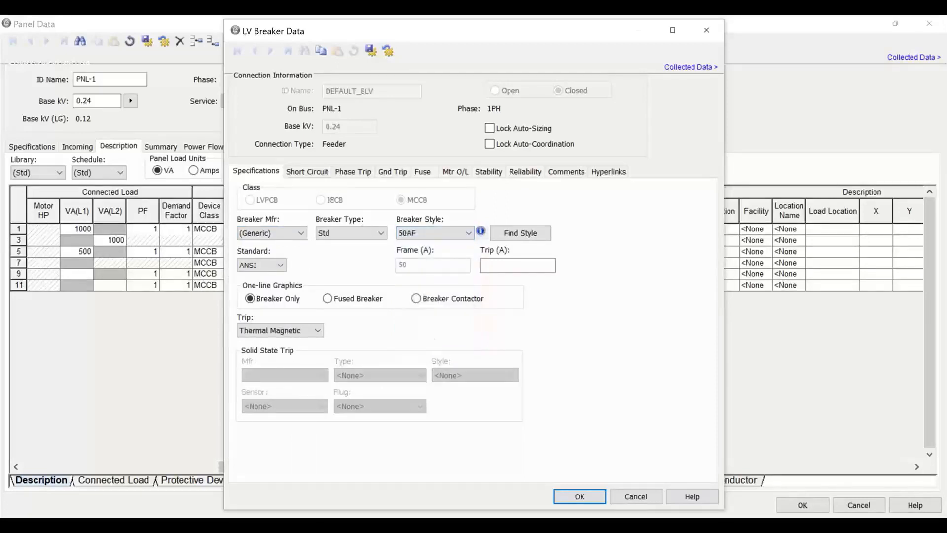
Calculate the circuit 7 breaker's interrupting rating, set its thermal magnetic trip amps to 30, and save the breaker data.
click(307, 171)
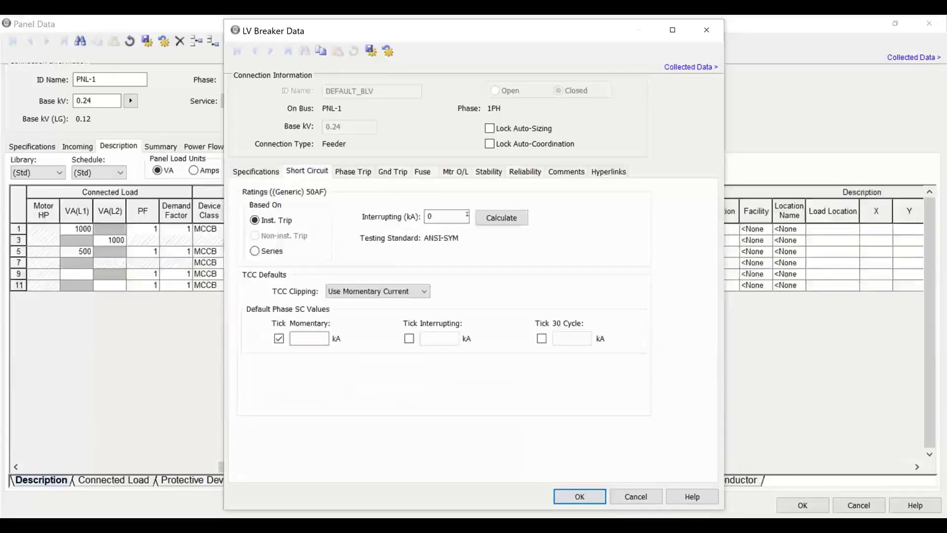
click(501, 217)
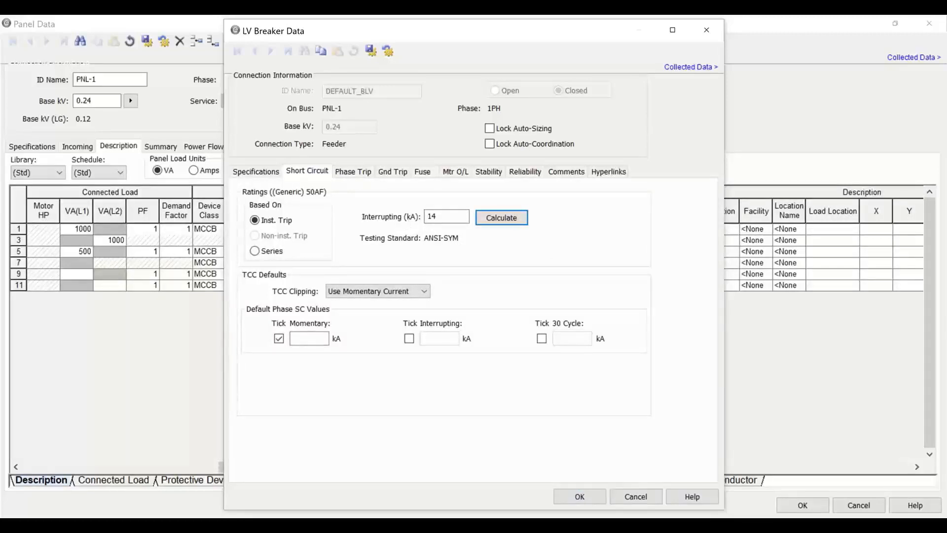
click(356, 170)
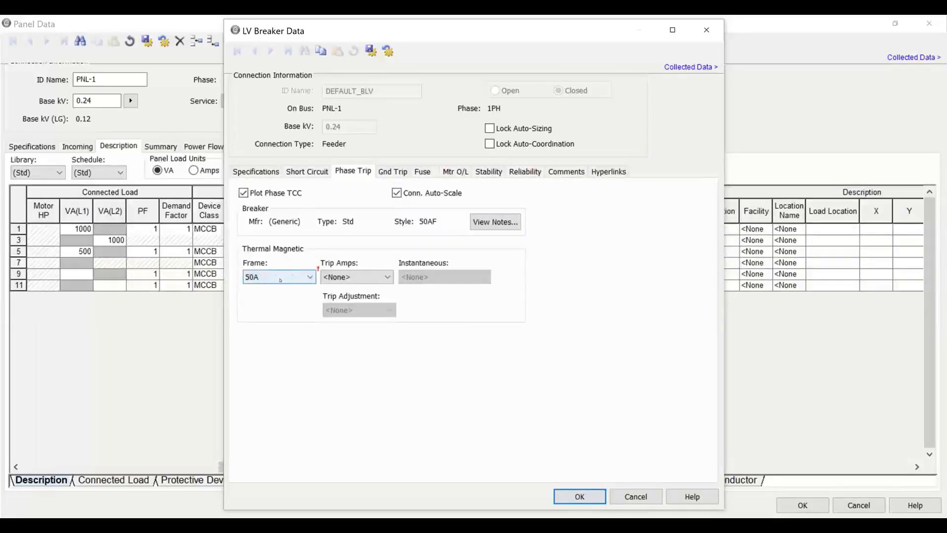
click(340, 276)
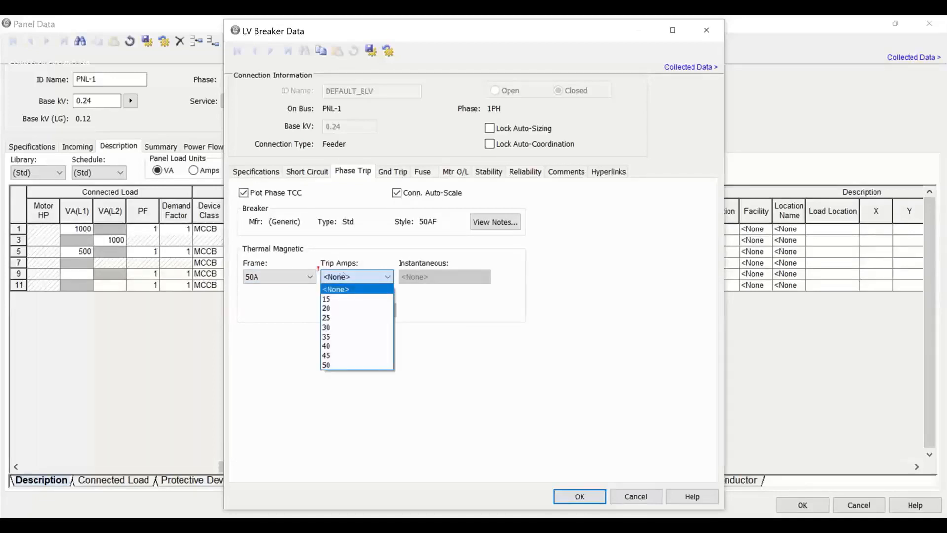
click(341, 327)
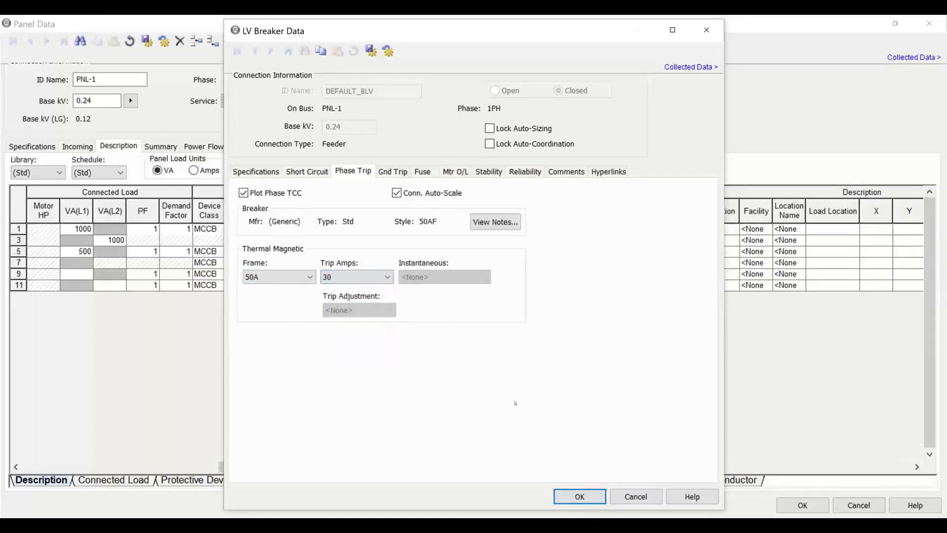
click(580, 497)
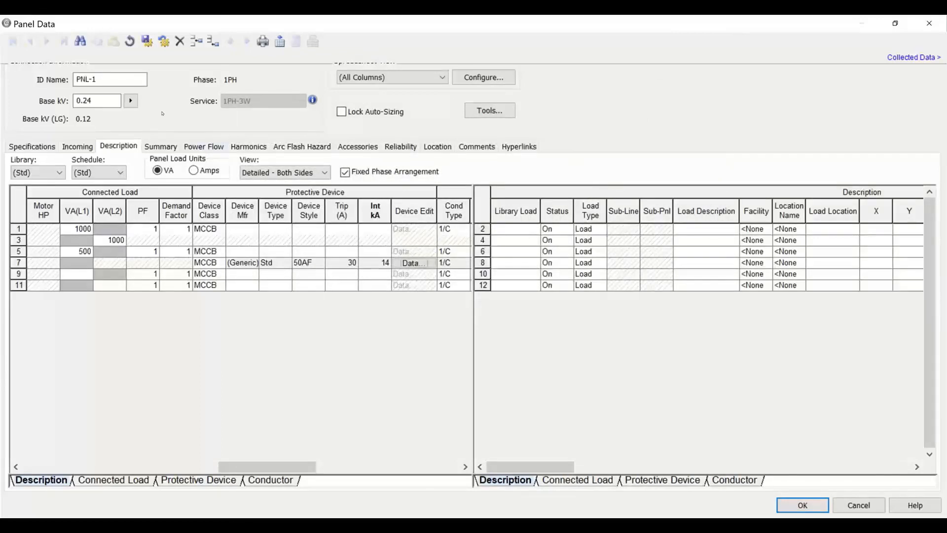
Calculate the downstream load in PNL-1's load summary, accept the code design kVA update, and save the panel data.
click(161, 147)
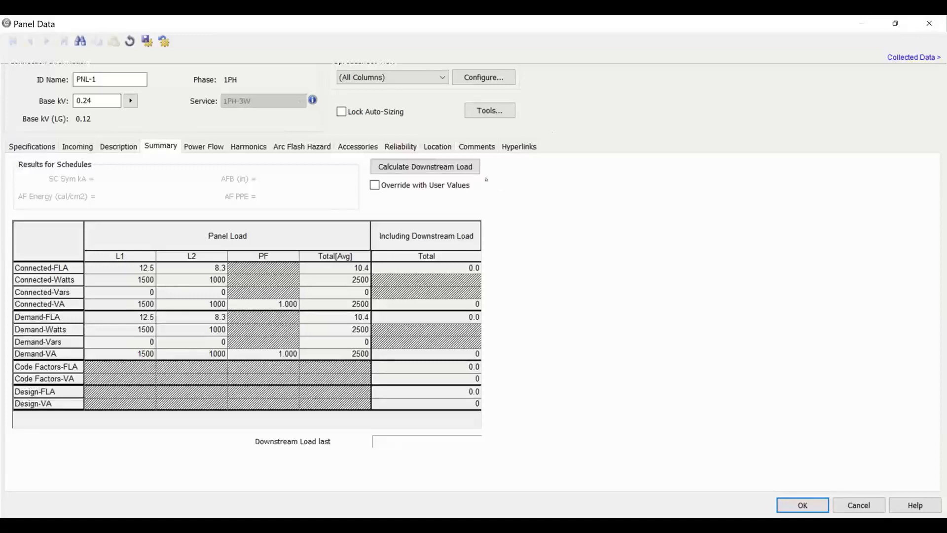
click(451, 167)
drag(489, 216, 626, 192)
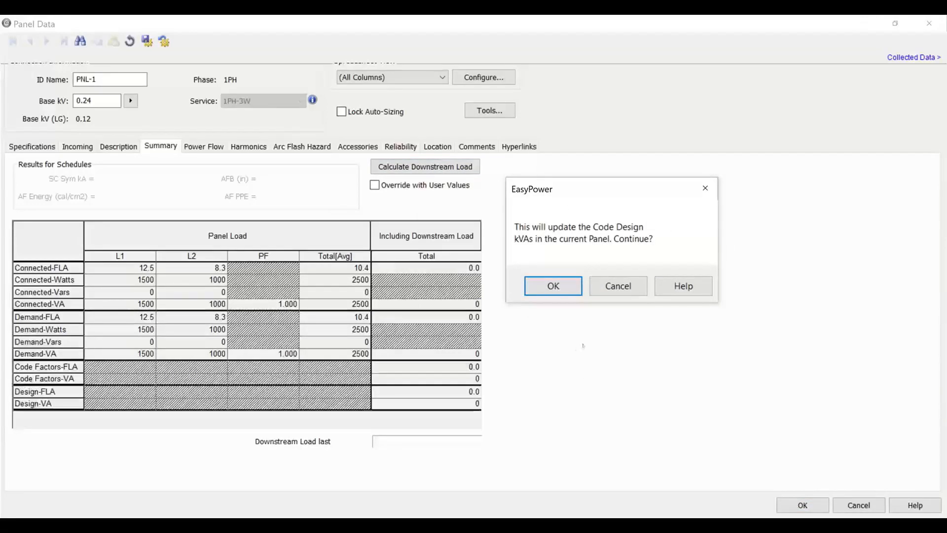
click(553, 289)
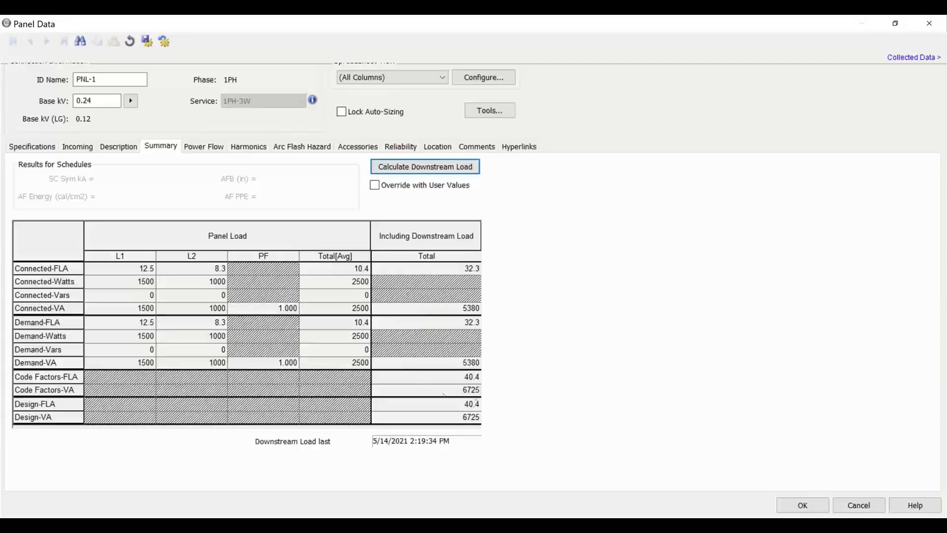
click(794, 505)
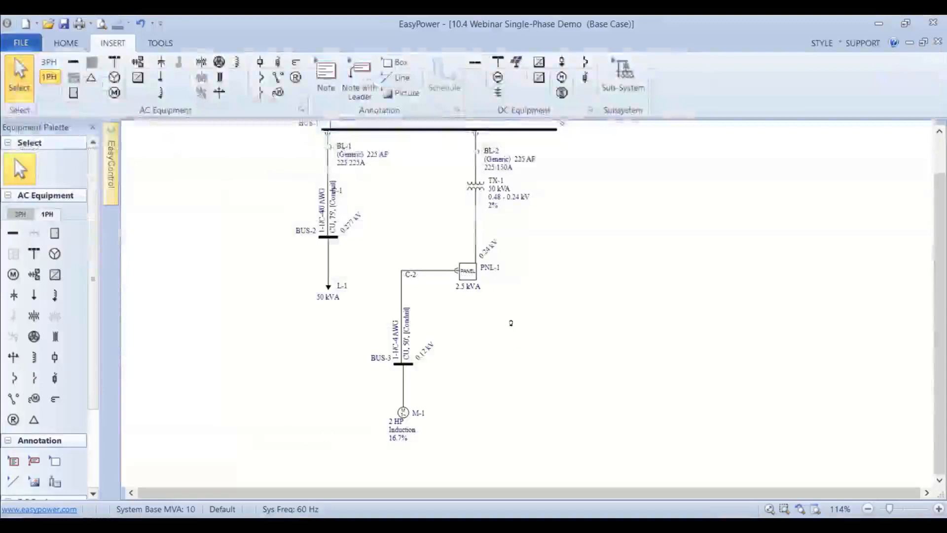
Place a three-phase low-voltage breaker on the line between UTIL-1 and BUS-1.
drag(510, 339, 524, 425)
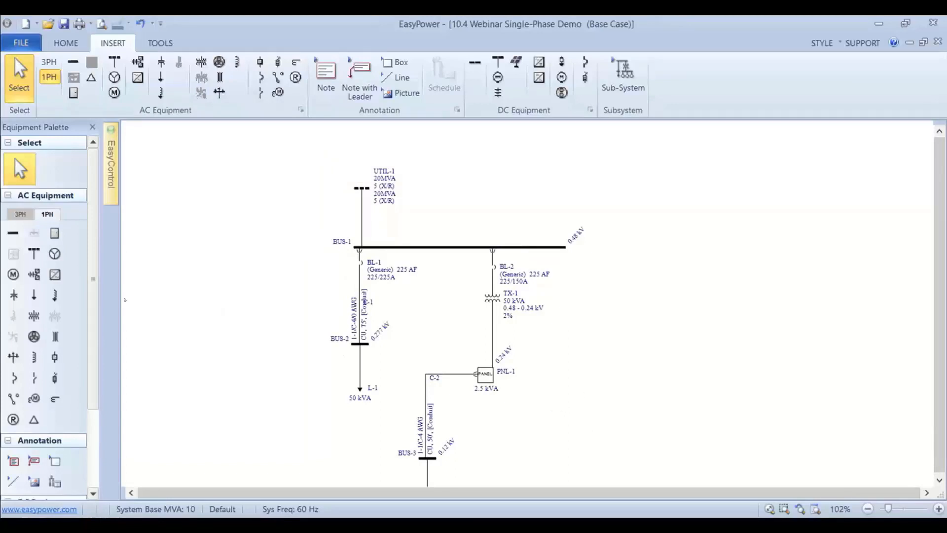
click(20, 215)
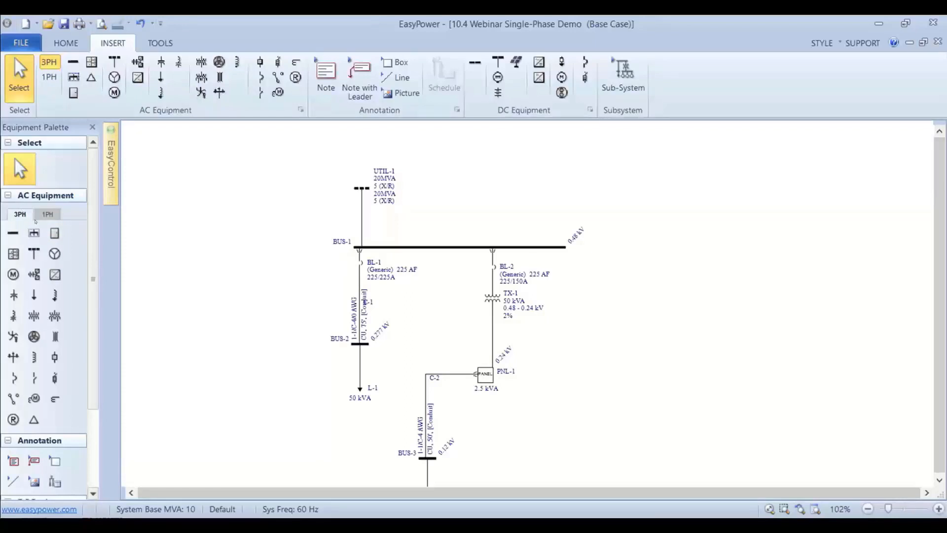
click(14, 377)
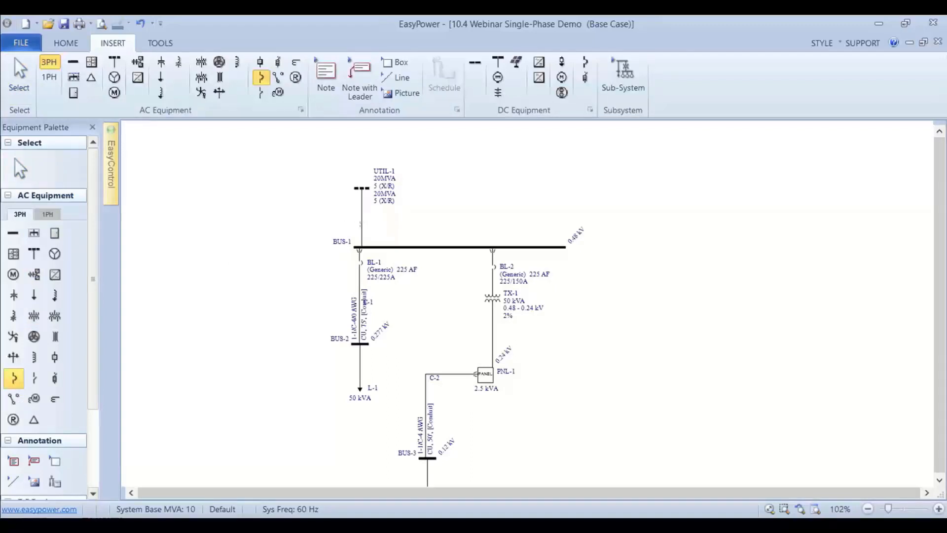
click(361, 226)
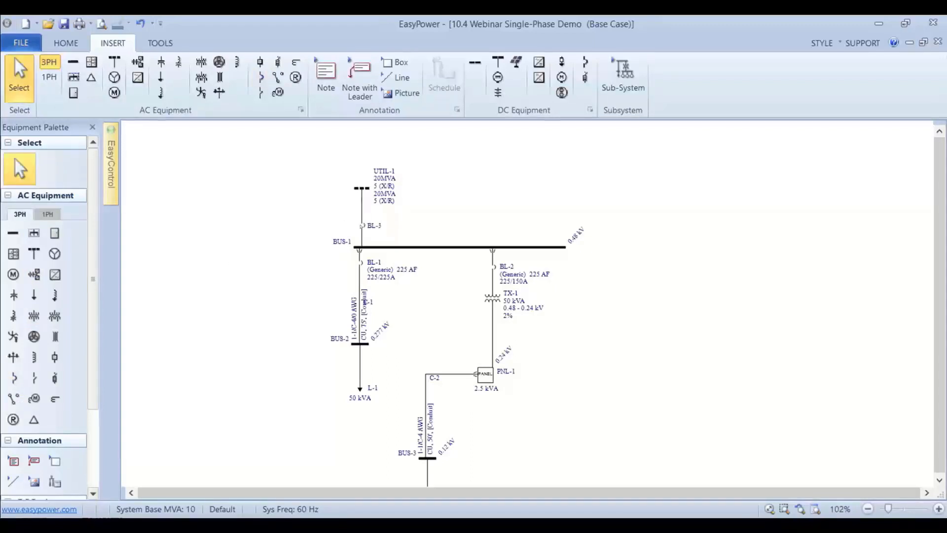
Open the data of breaker BL-3 and choose the Generic manufacturer with the 400 AF breaker style.
click(362, 225)
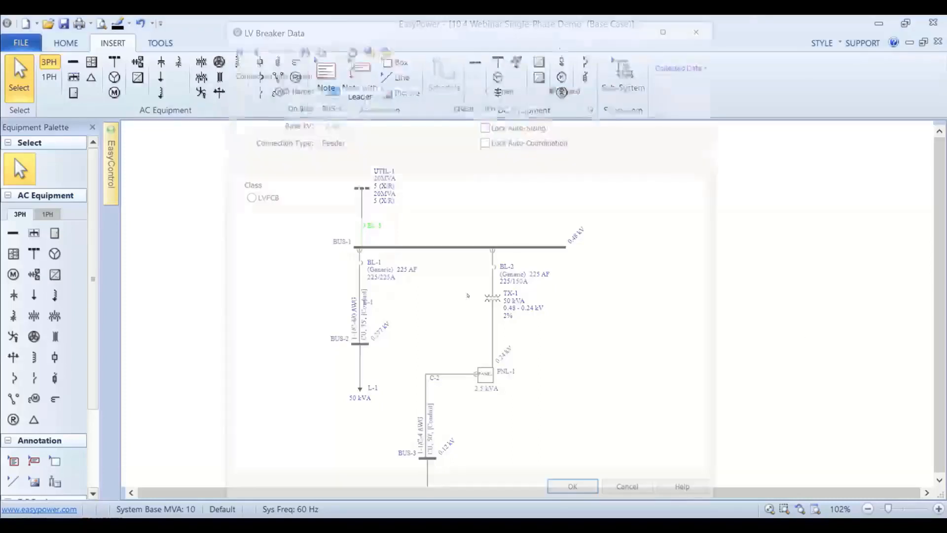
click(271, 233)
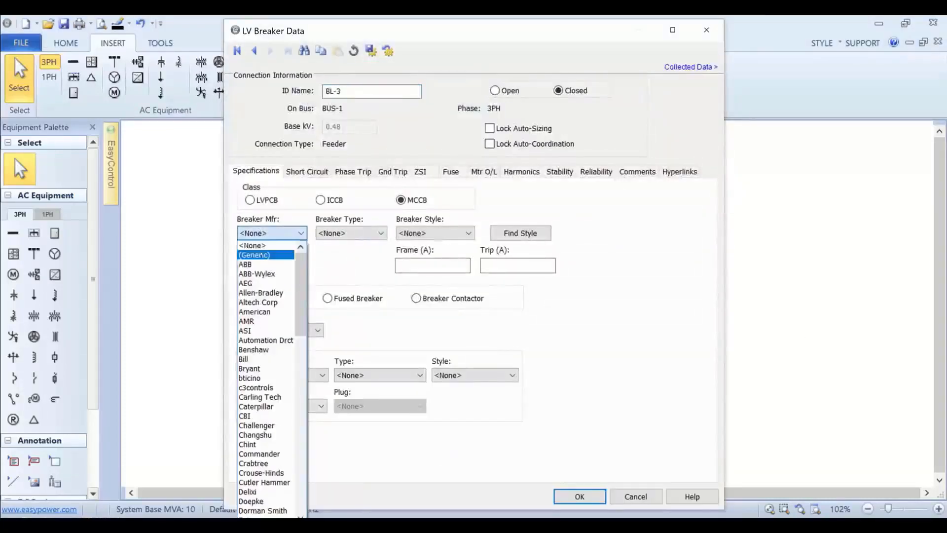
click(259, 255)
click(428, 234)
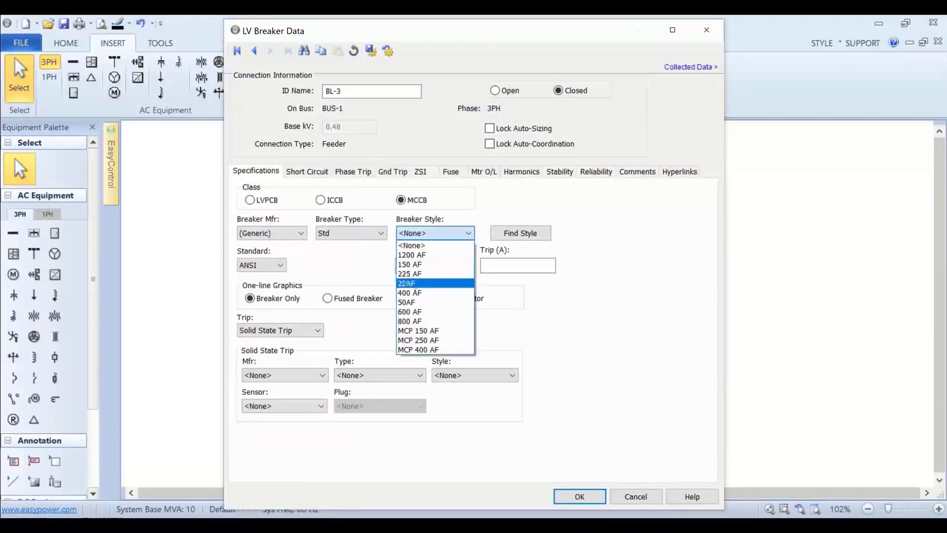
click(414, 292)
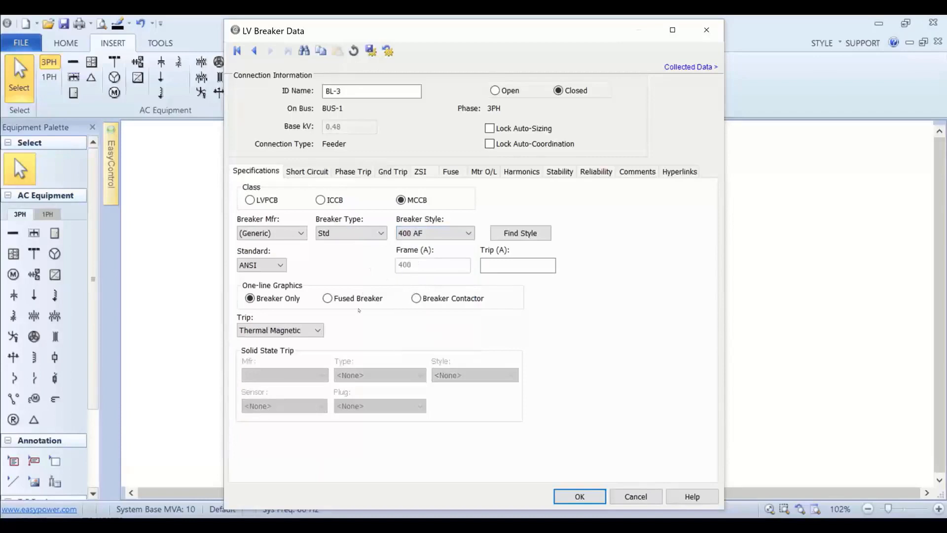
Calculate BL-3's interrupting rating, set its phase trip to frame 400A (400AT) with 4000 instantaneous, and save the breaker data.
click(308, 173)
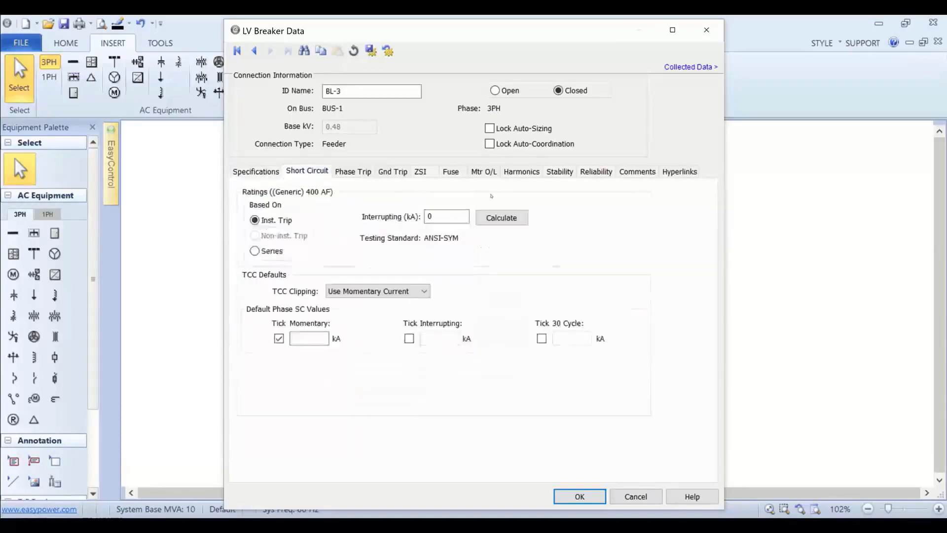
click(519, 218)
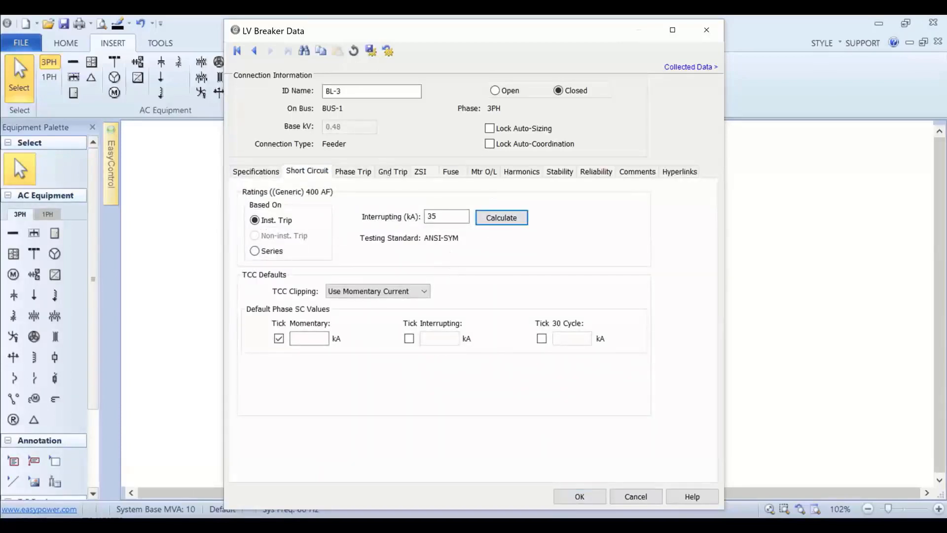
click(338, 172)
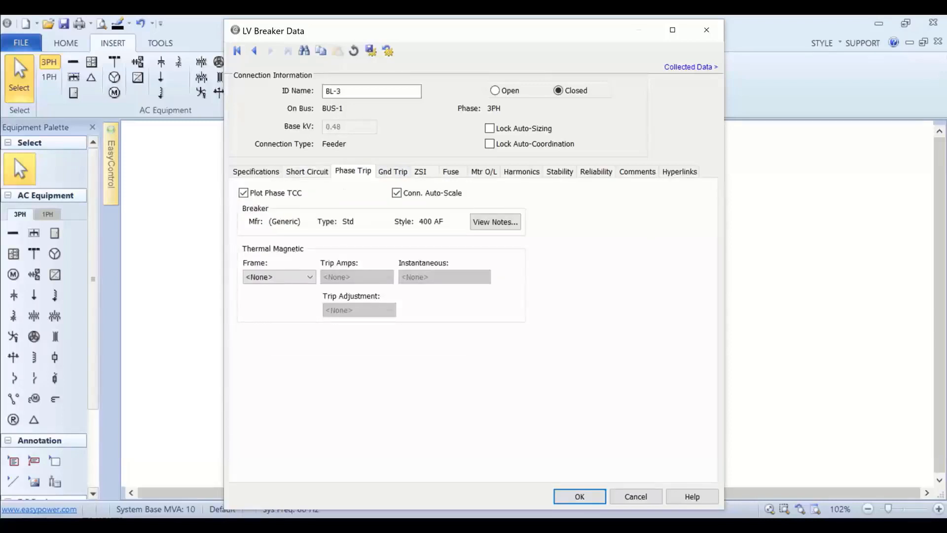
click(286, 277)
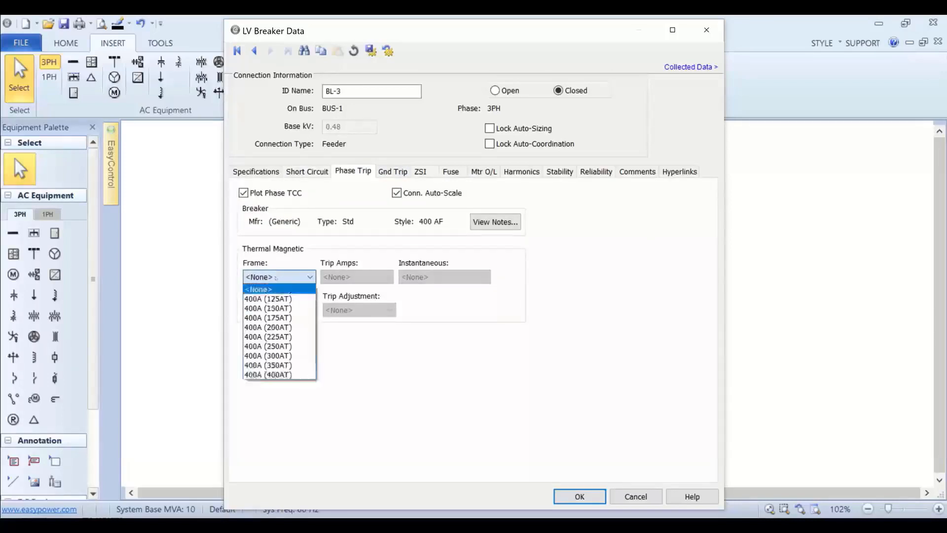
click(277, 374)
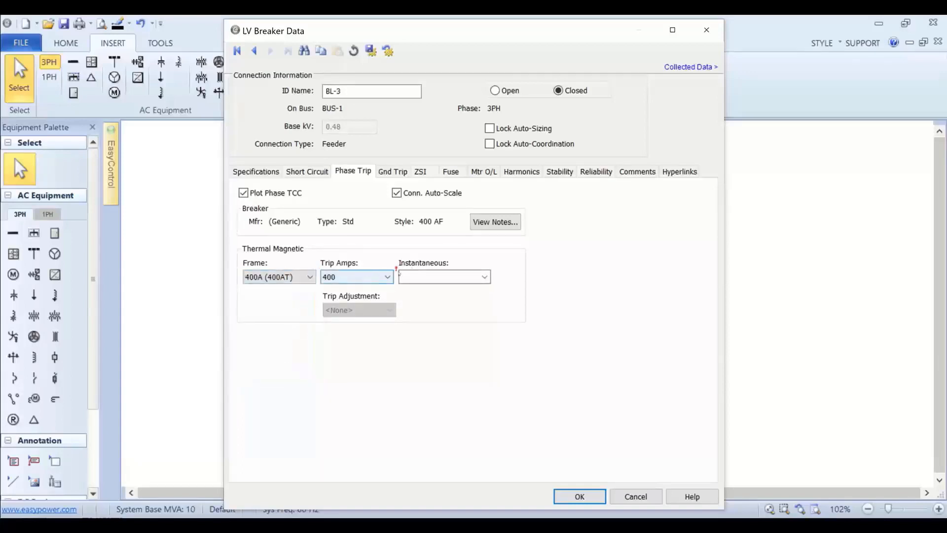
click(425, 277)
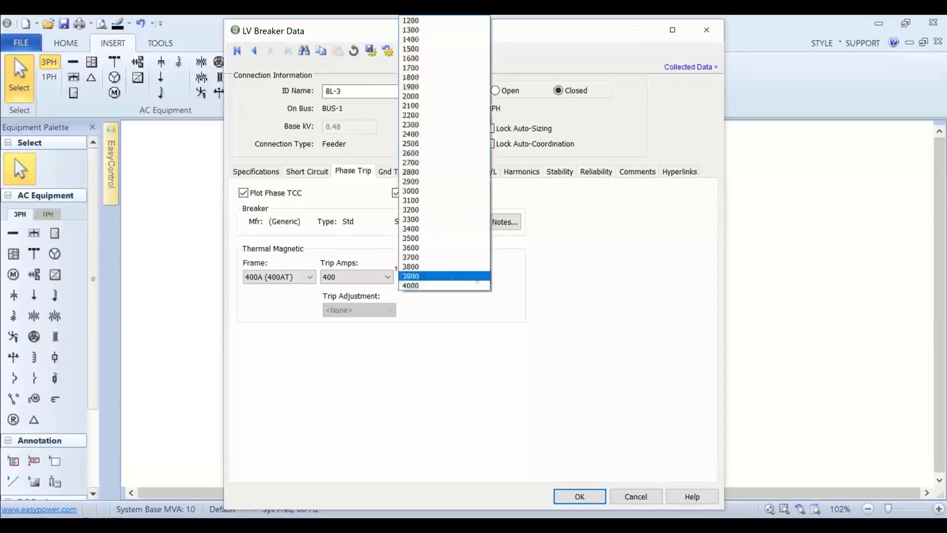
click(430, 286)
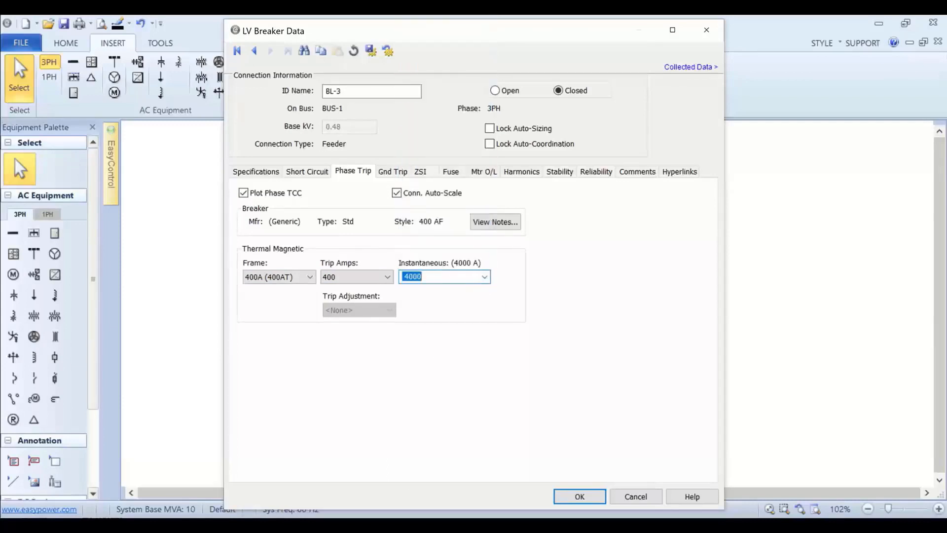
click(580, 497)
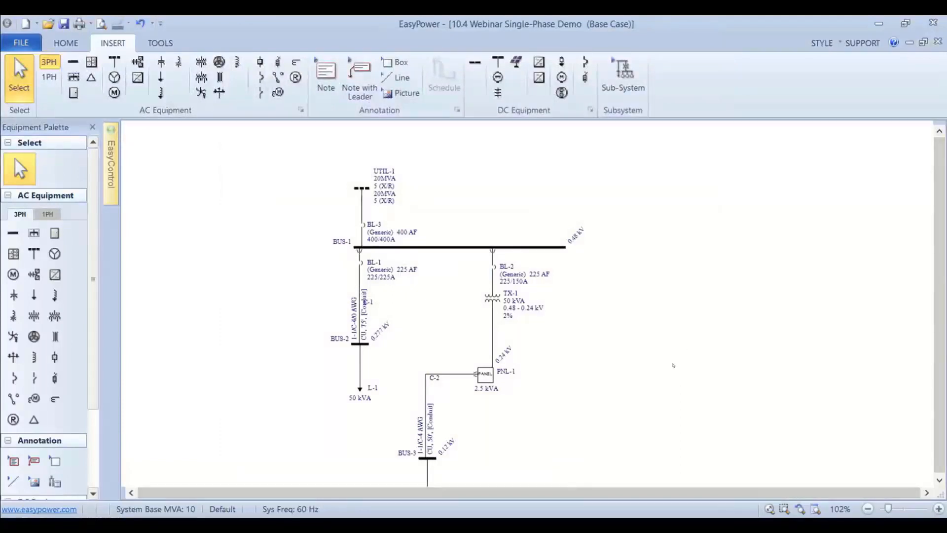
Switch to short-circuit analysis, choose momentary fault currents, and fault all buses on the one-line.
scroll(677, 353, up, 1)
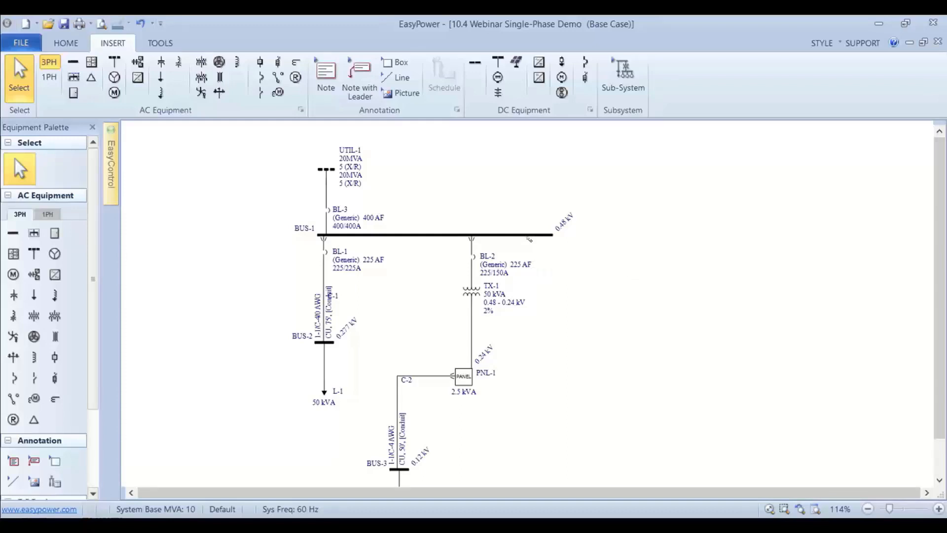
mouse_move(529, 240)
click(87, 44)
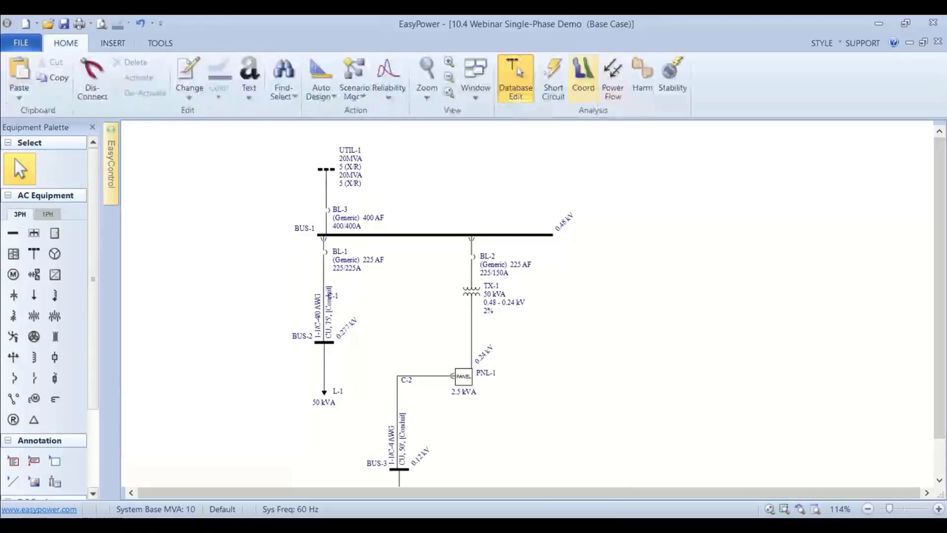
click(553, 79)
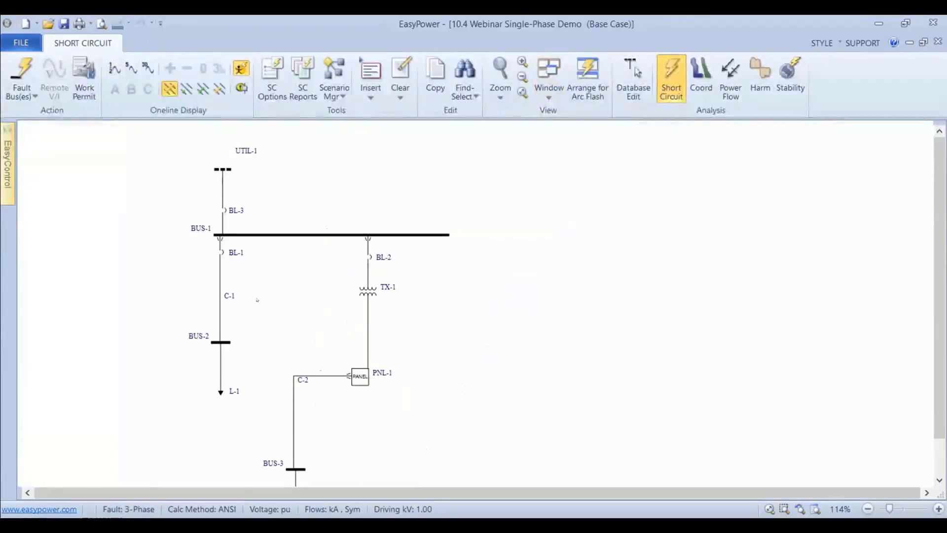
click(114, 68)
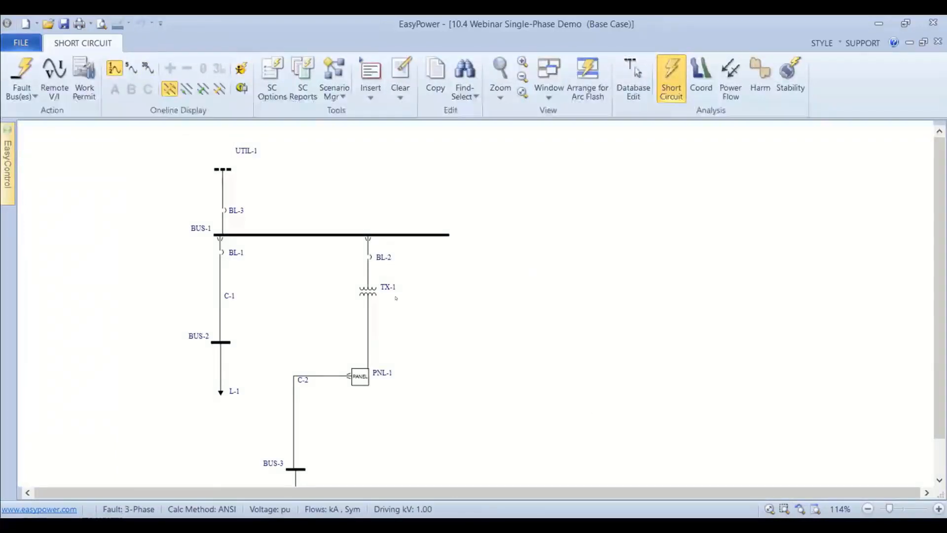
click(22, 78)
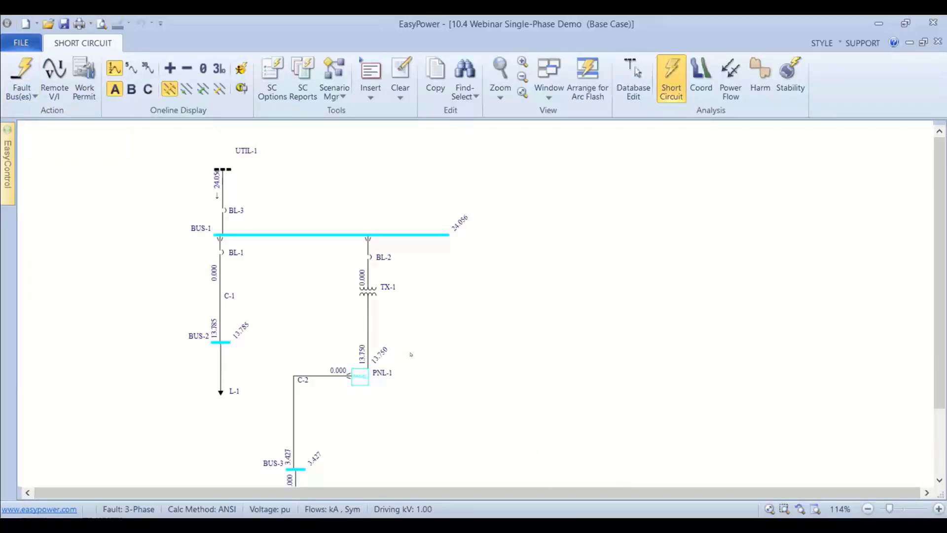
scroll(410, 355, up, 2)
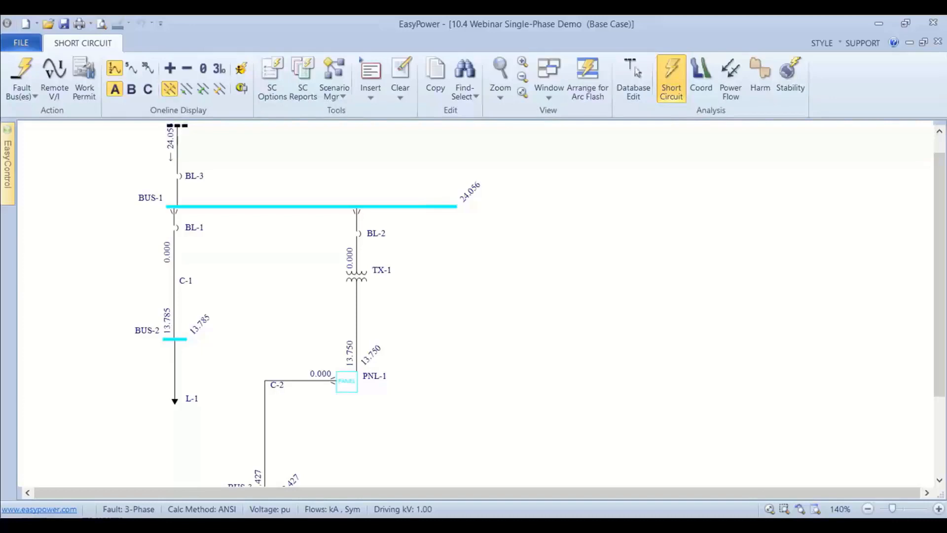
In the short-circuit control options, set the fault type for 1PH-3W buses to LL and accept the change.
click(274, 76)
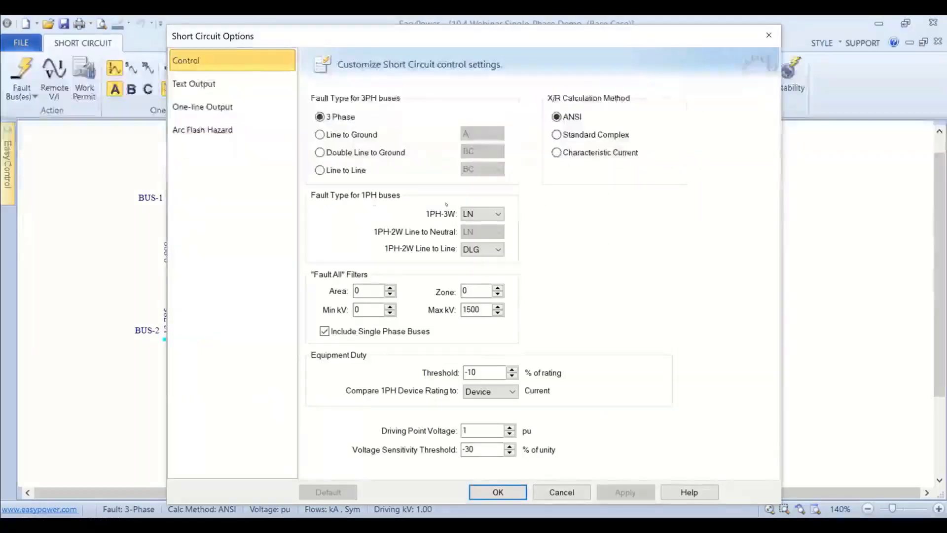
click(498, 214)
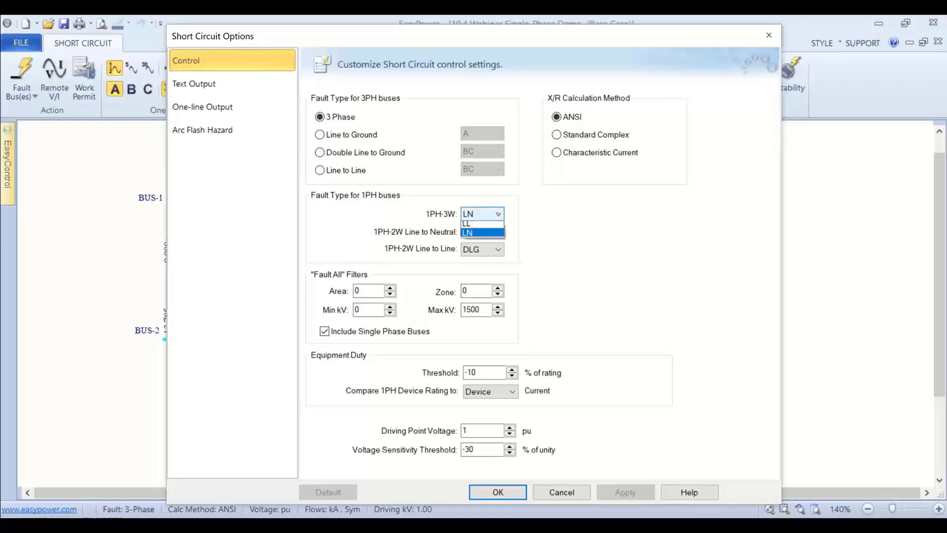
click(466, 226)
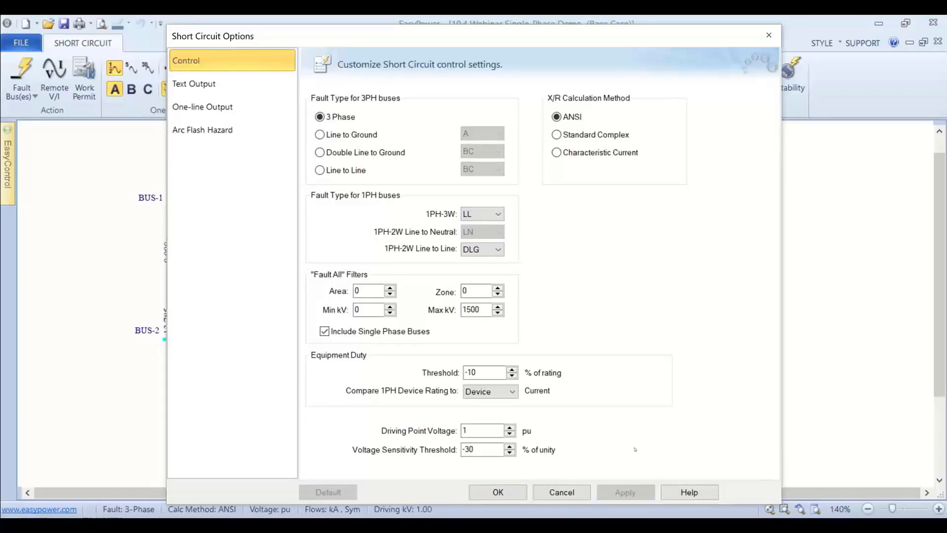
click(510, 491)
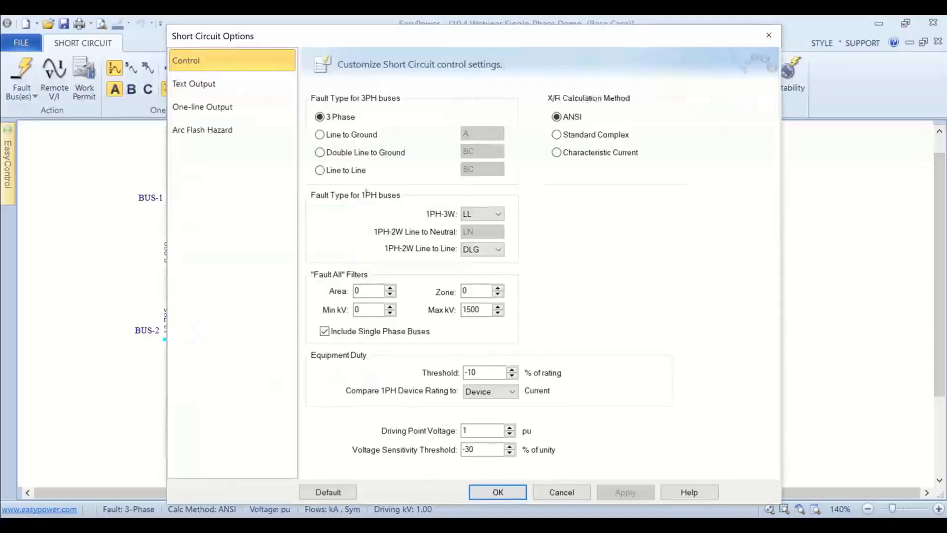
Return the fault type for 1PH-3W buses to LN in the short-circuit options and apply it.
click(486, 214)
click(478, 236)
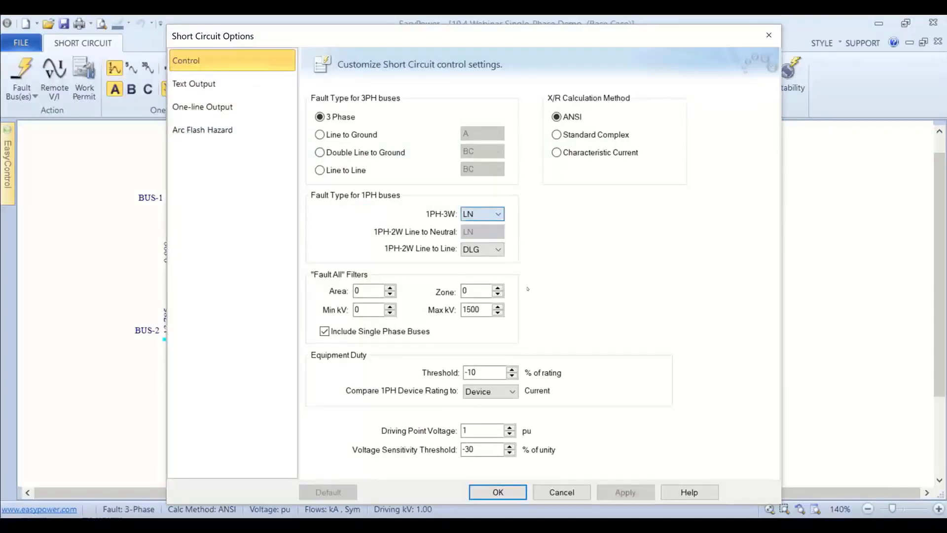
click(636, 493)
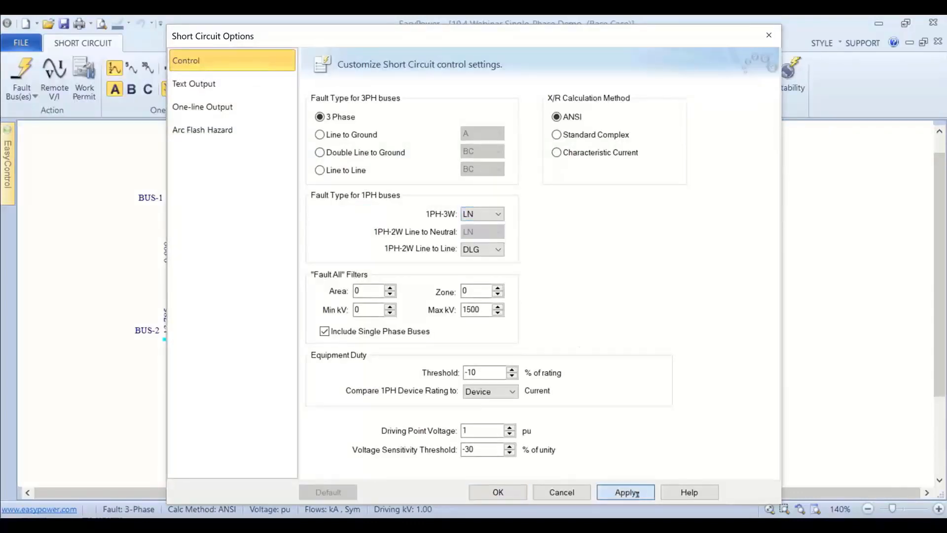
click(497, 492)
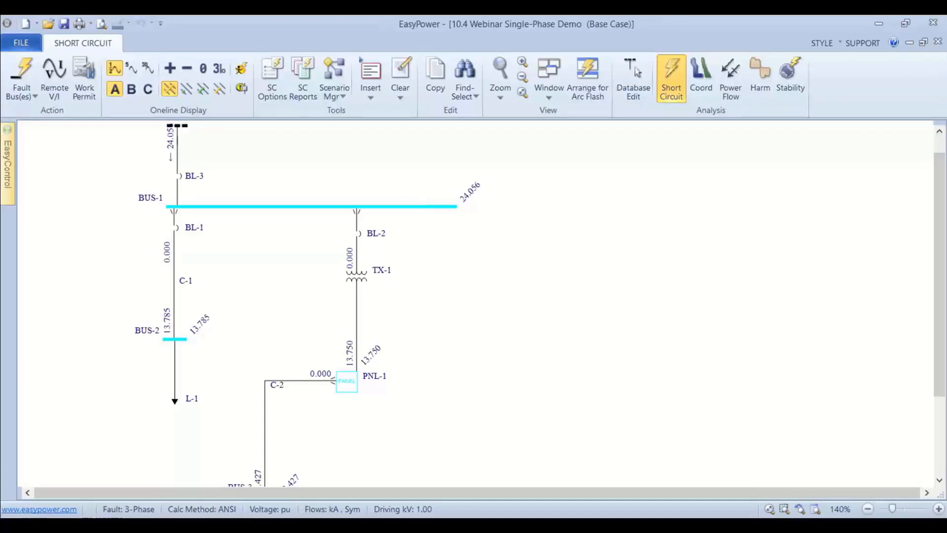
Review the short-circuit control options for single-phase fault types and equipment duty, leaving the dialog without changes.
click(272, 78)
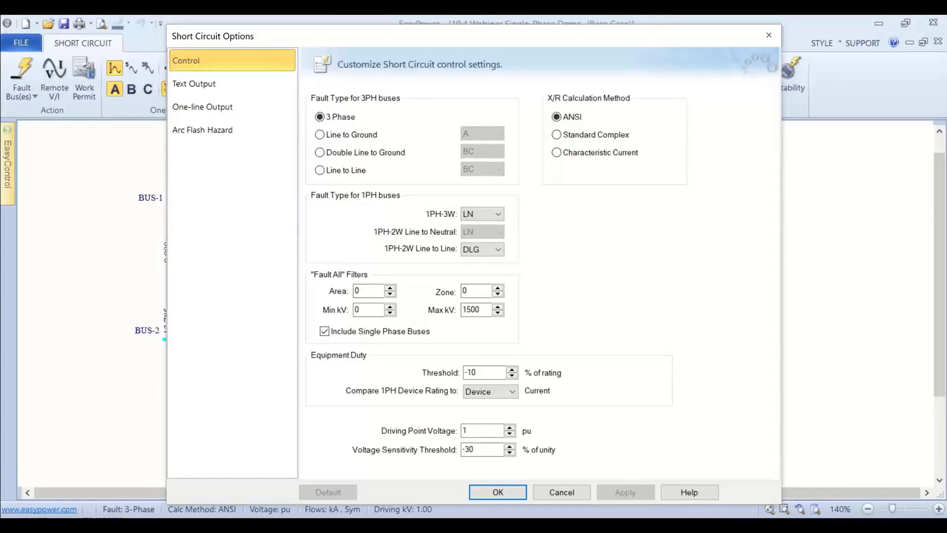
click(563, 486)
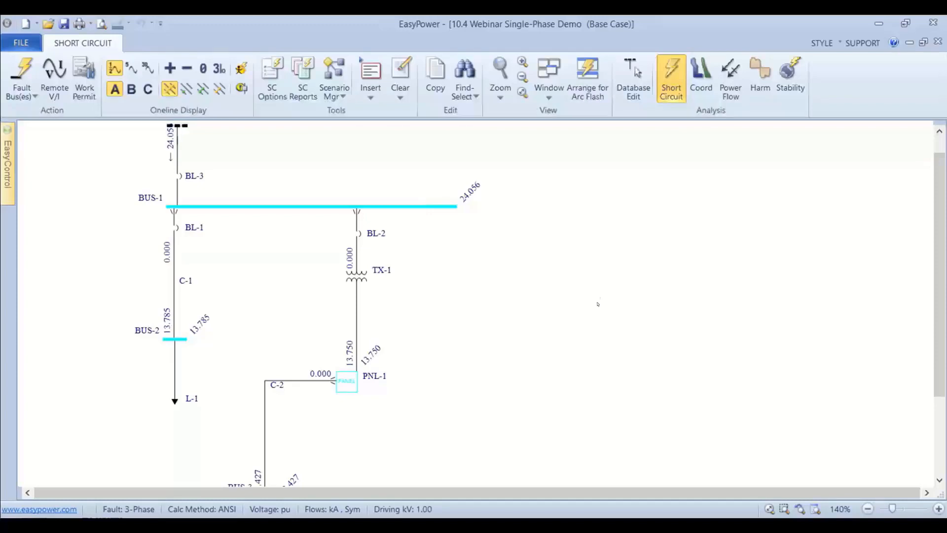
Accept the text output settings with a reduced equipment duty report for all devices, and review the Equipment Duty Report.
click(306, 82)
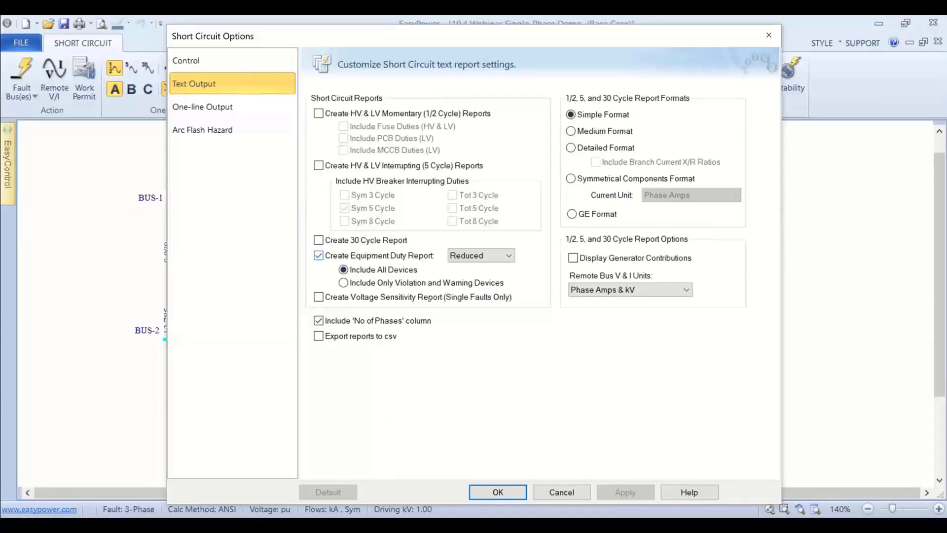
click(498, 491)
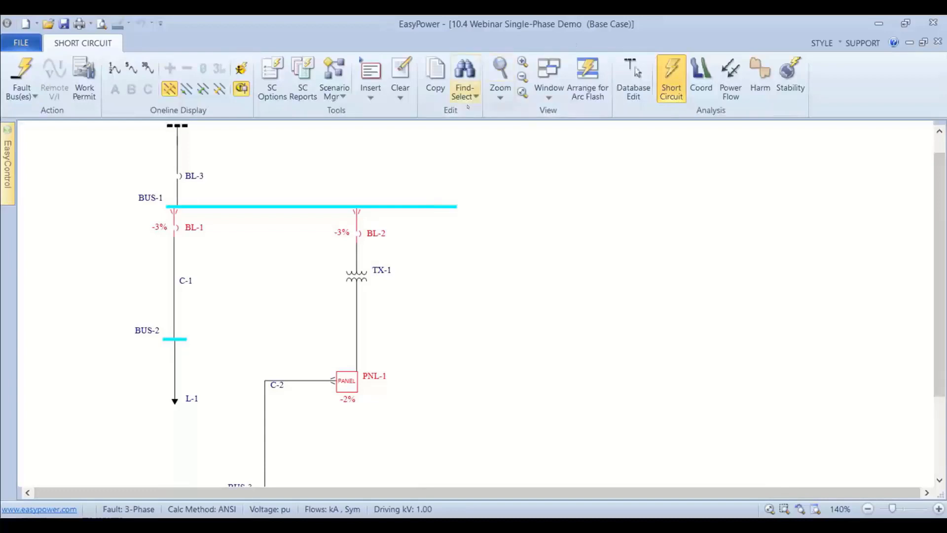
click(551, 98)
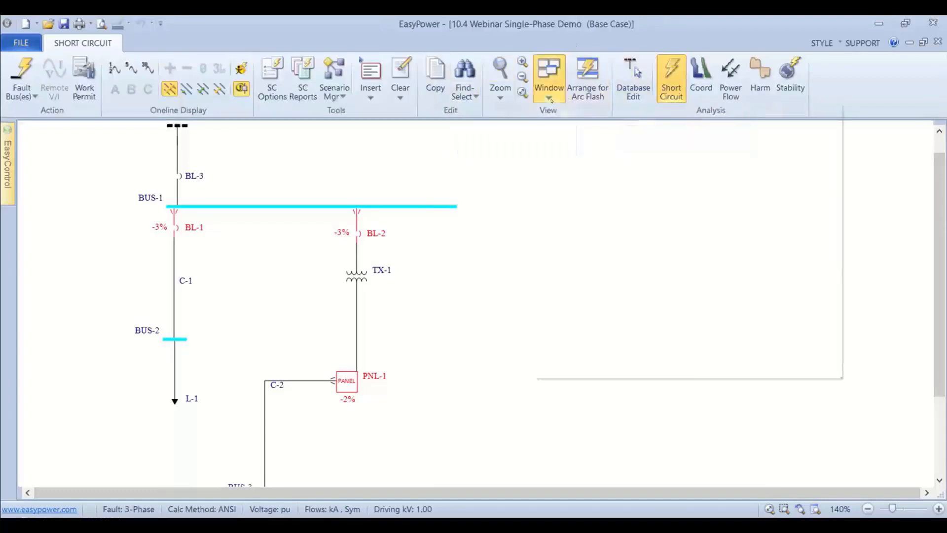
click(555, 367)
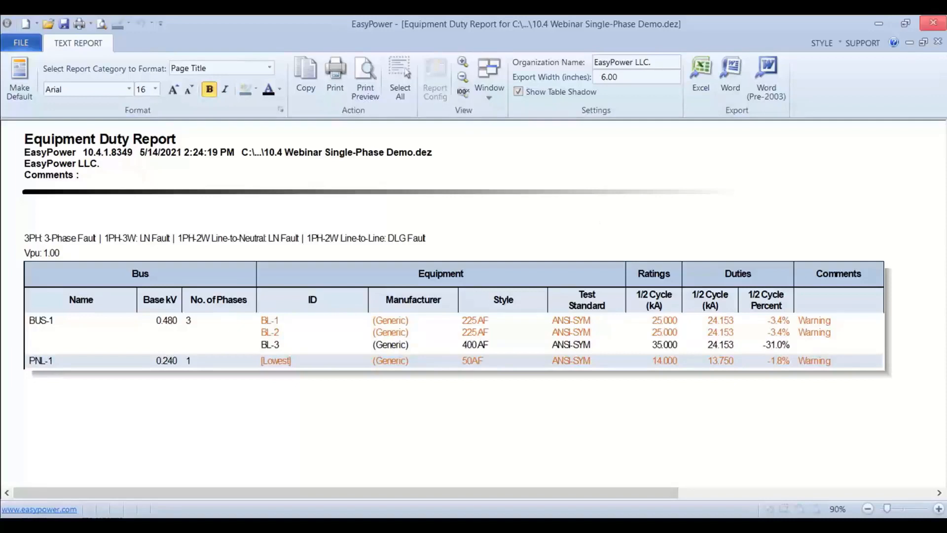
click(938, 41)
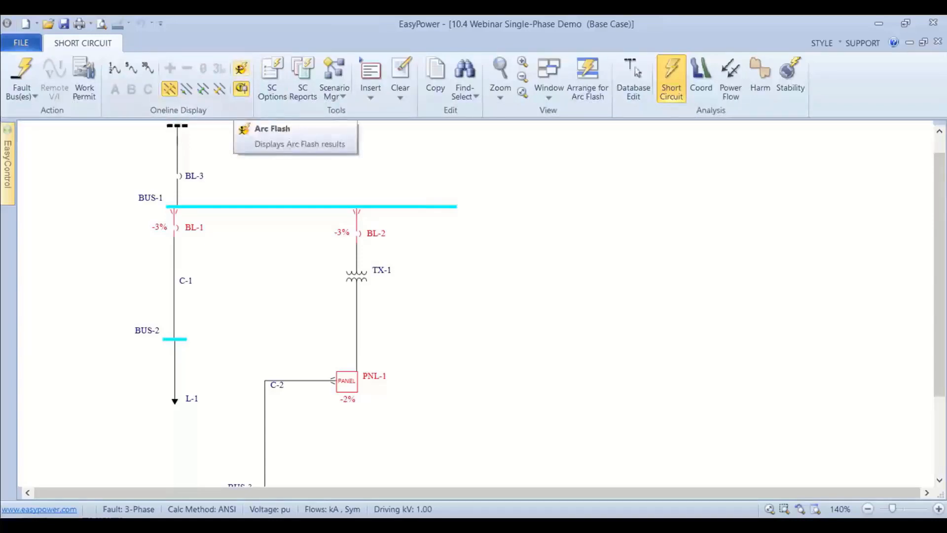
Display arc flash results on the one-line and move the BUS-2 and BUS-3 result labels beside their buses.
click(241, 68)
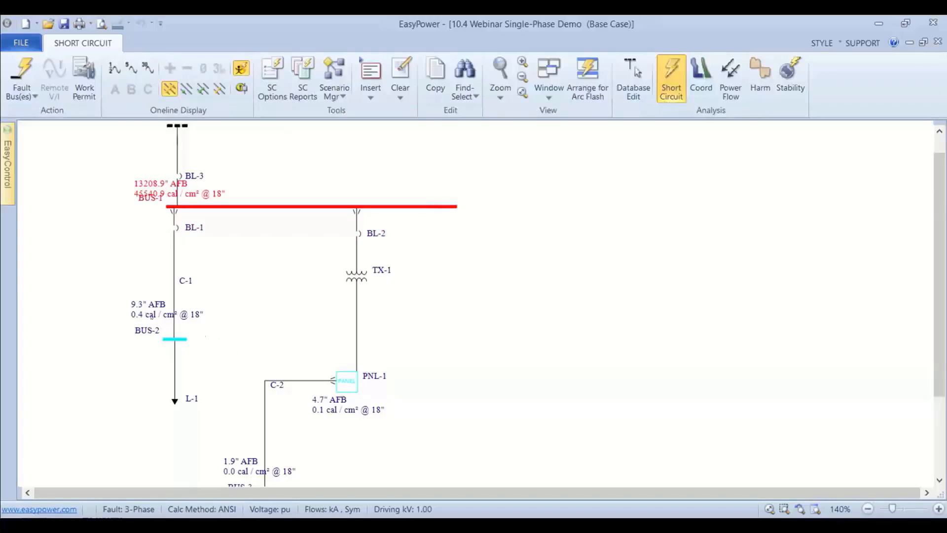
drag(152, 314, 221, 345)
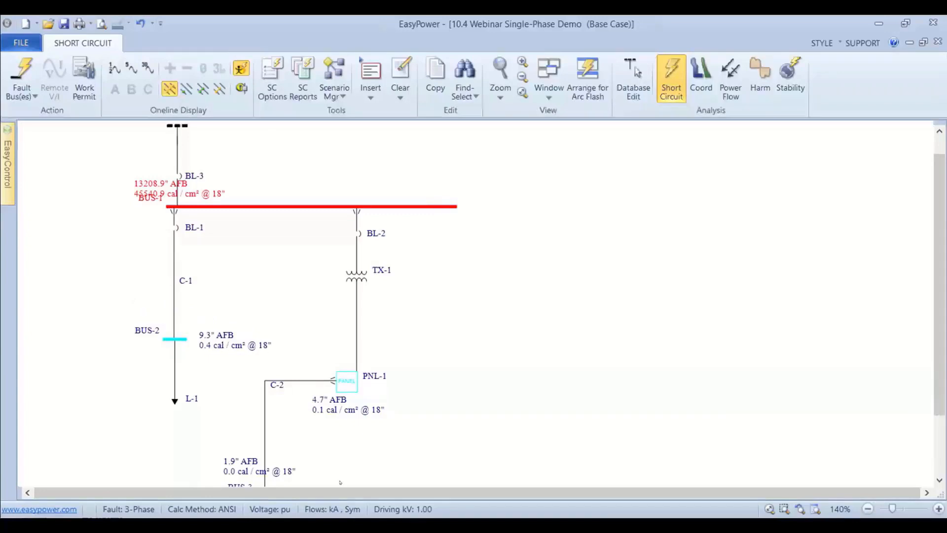
scroll(340, 448, down, 2)
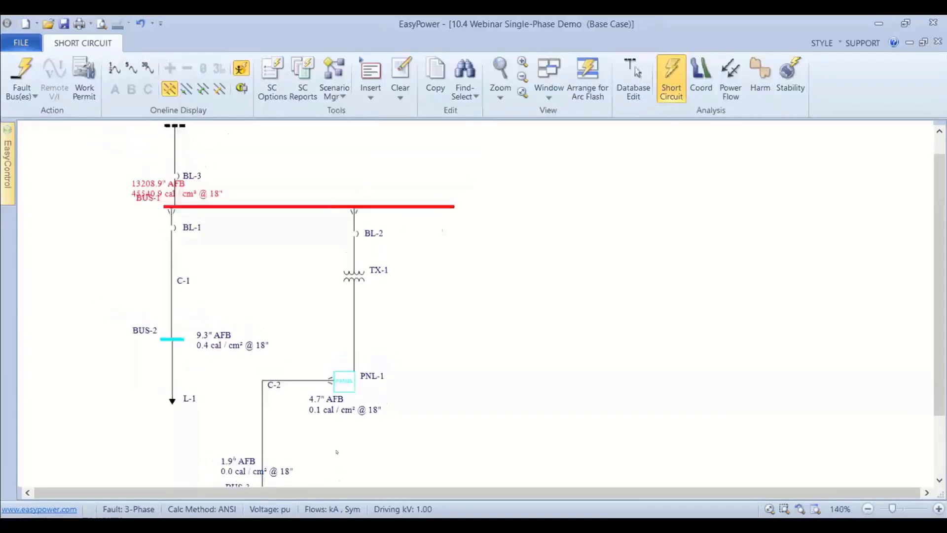
scroll(356, 408, down, 2)
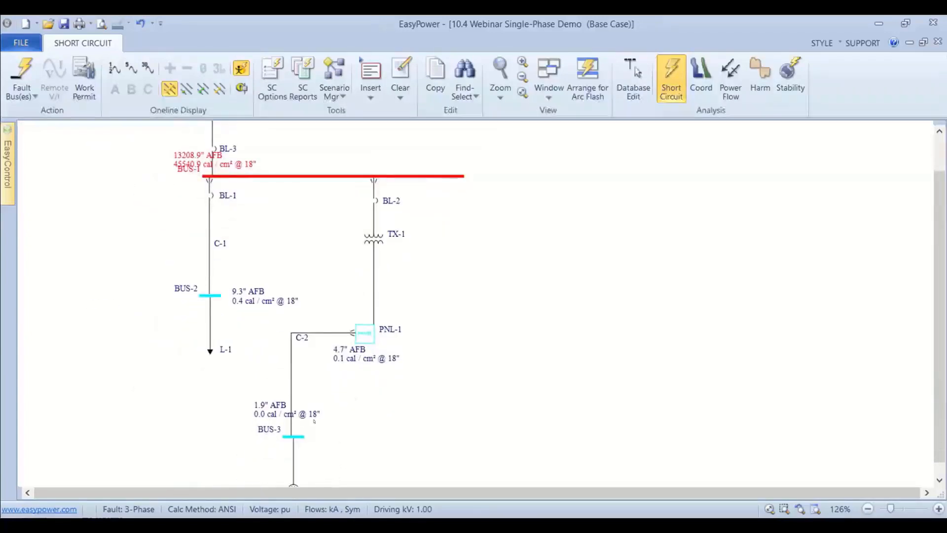
drag(319, 414, 366, 449)
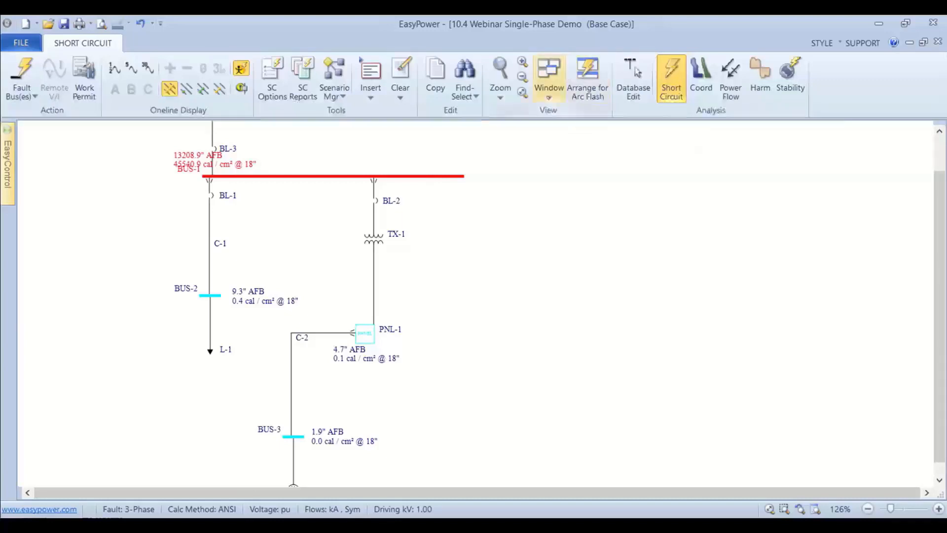
Review the Arc Flash Hazard Report and preview the arc flash labels through page 4, then close both.
click(548, 89)
click(696, 353)
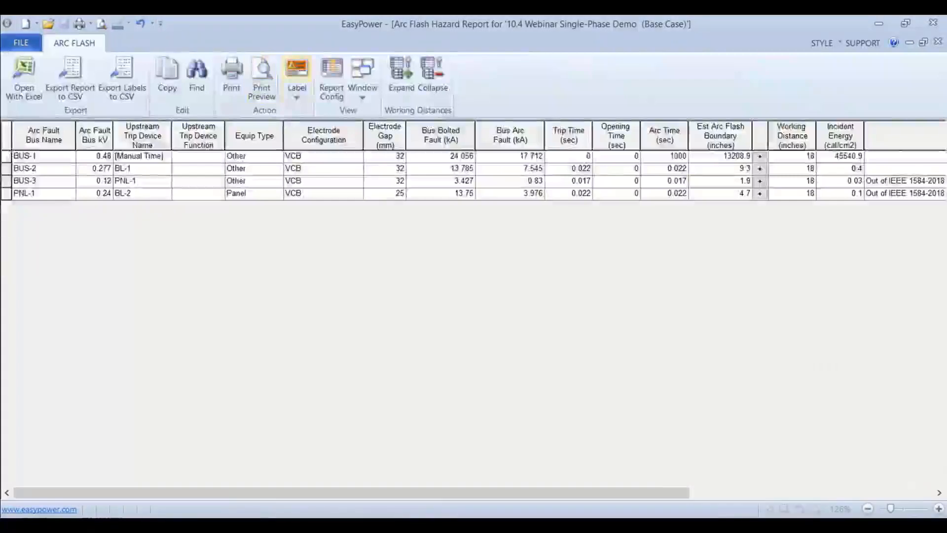
click(297, 72)
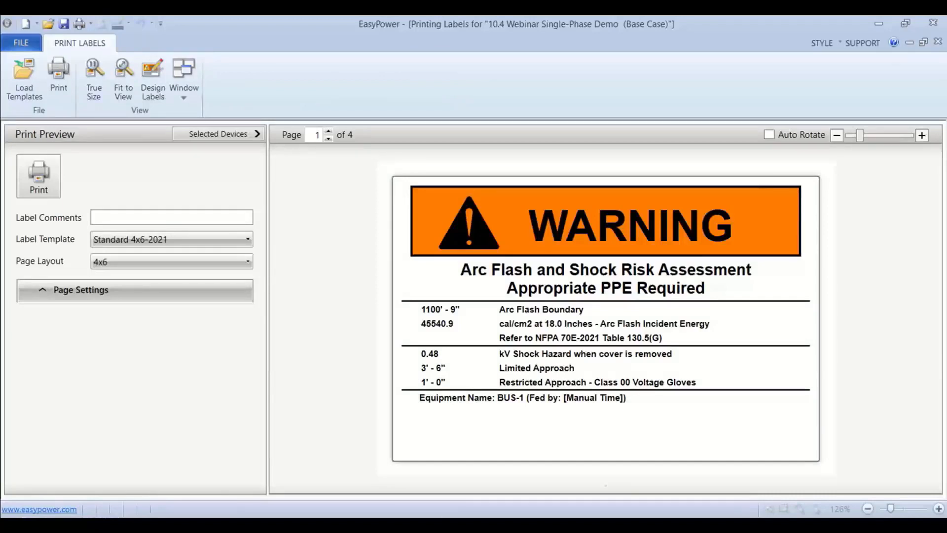
click(327, 131)
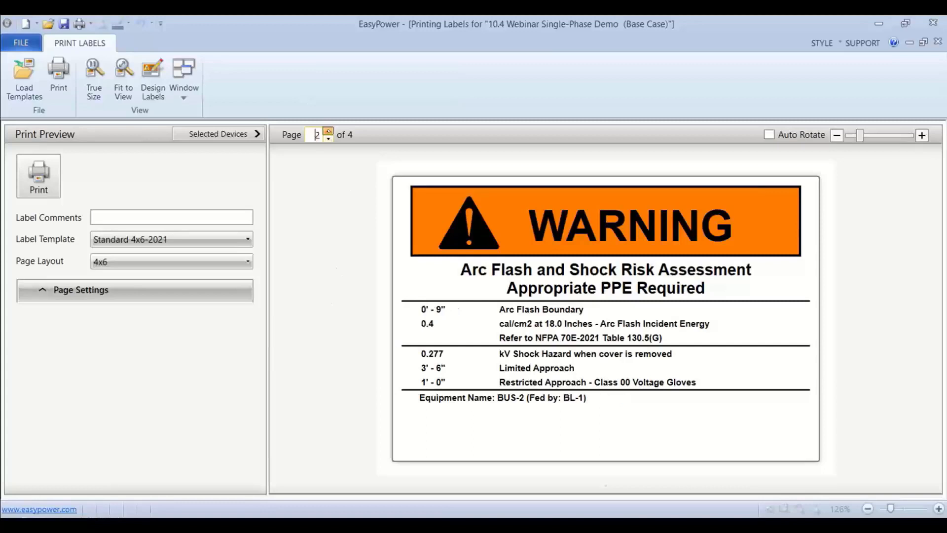
click(328, 132)
click(328, 131)
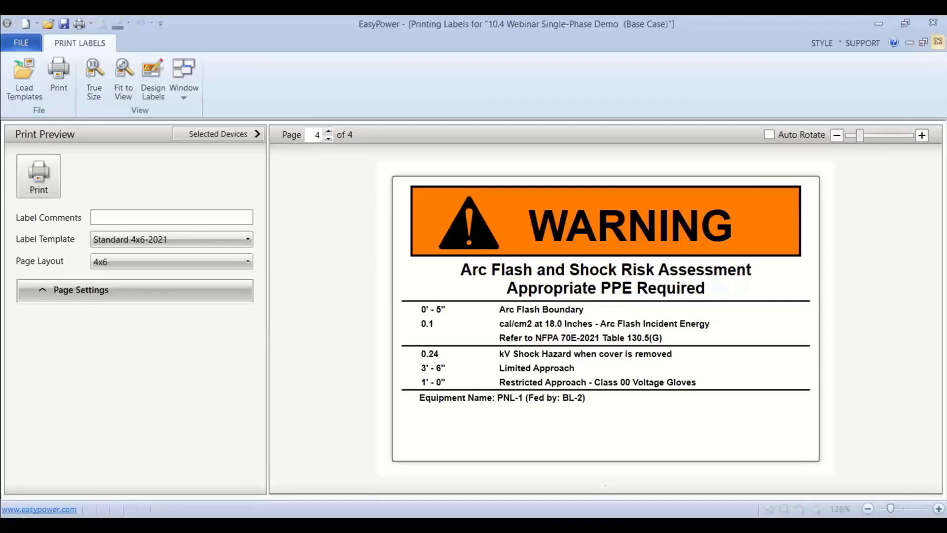
click(938, 42)
click(938, 42)
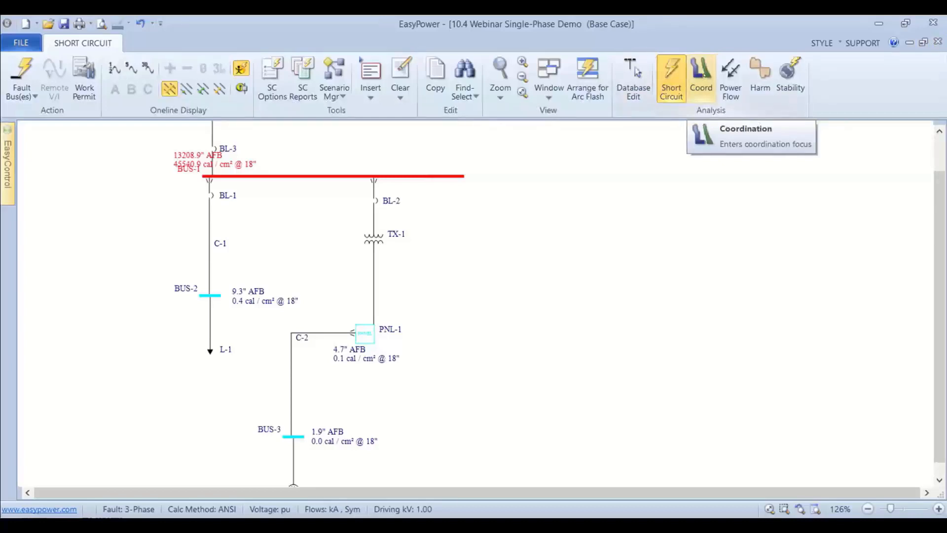
In coordination mode, plot the time-current curves for the branch from the utility through BL-3, BL-1 and C-1 to L-1.
click(701, 73)
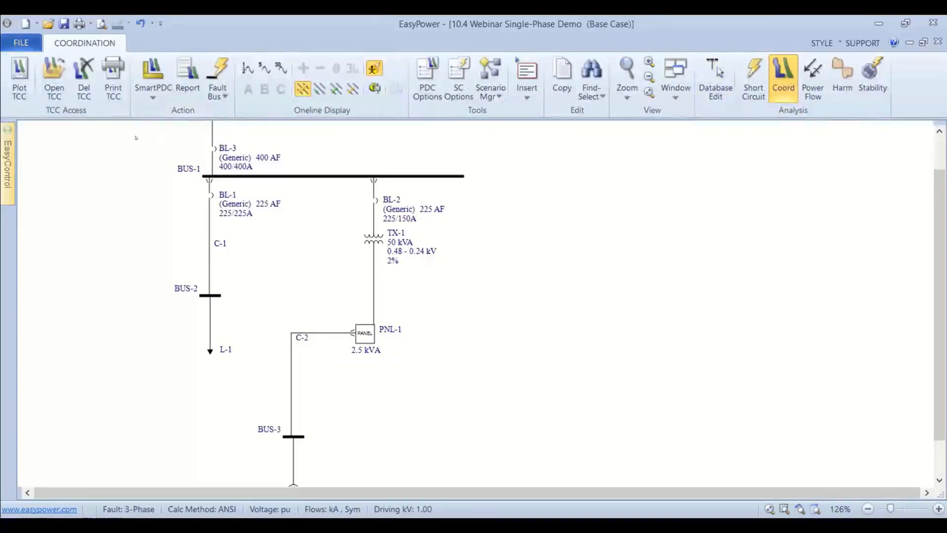
drag(132, 136, 275, 371)
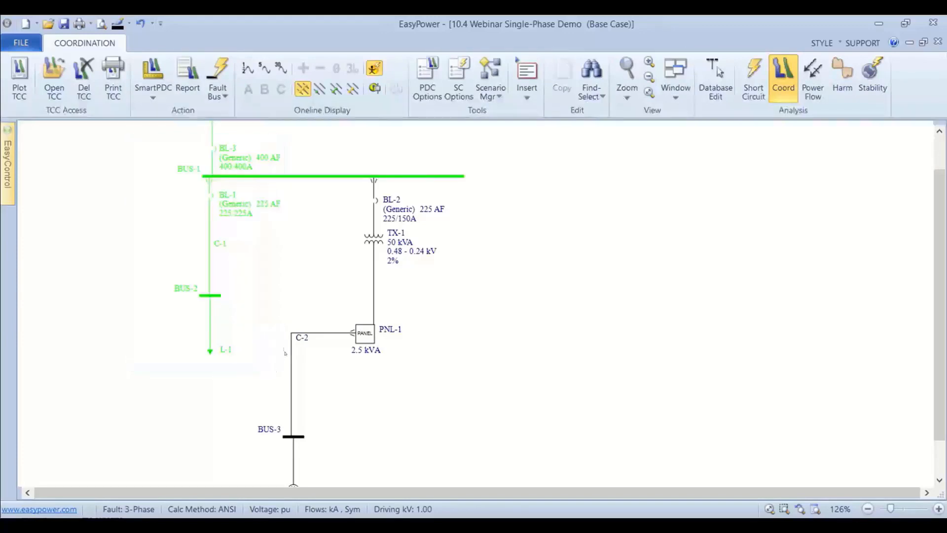
click(23, 72)
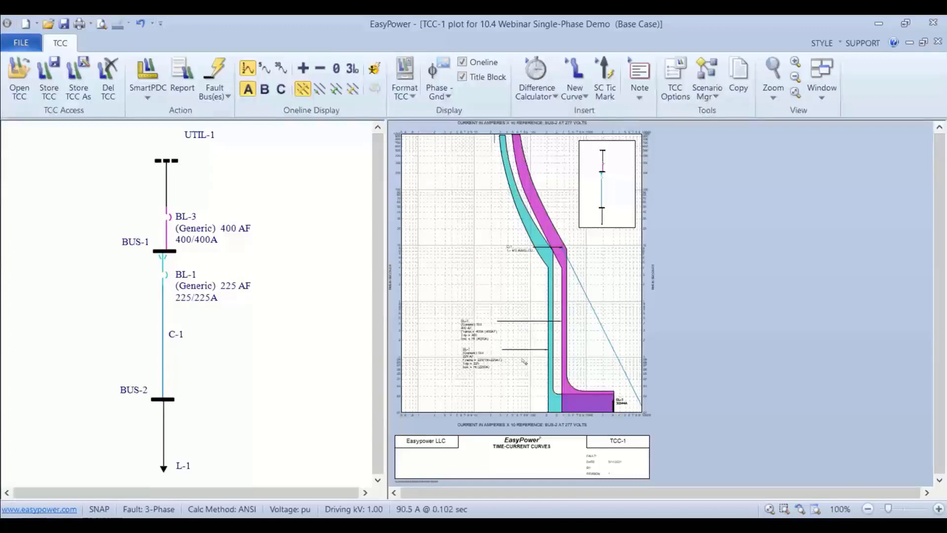
Examine the BL-1, BL-3 and C-1 curves on the TCC plot and close it without storing changes.
scroll(525, 360, up, 3)
scroll(501, 281, down, 1)
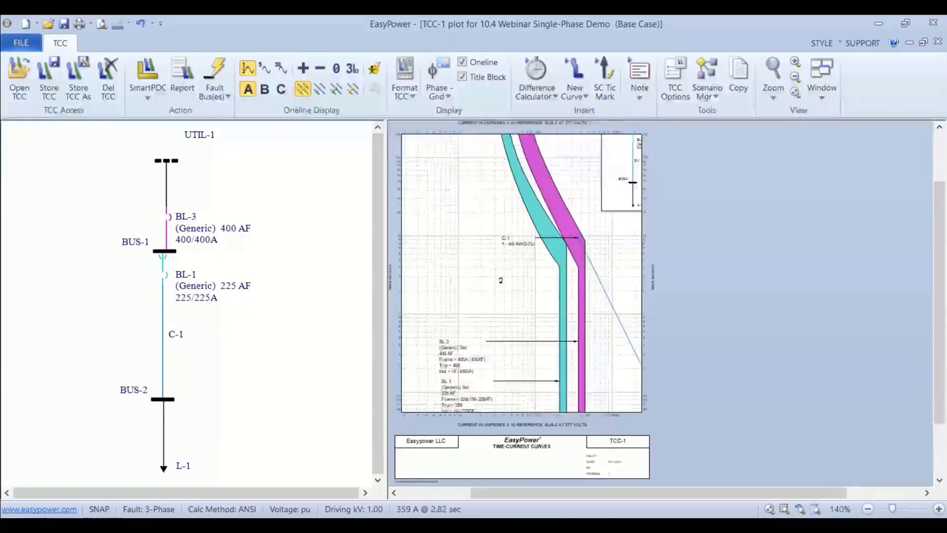
drag(501, 281, 491, 209)
scroll(491, 209, up, 2)
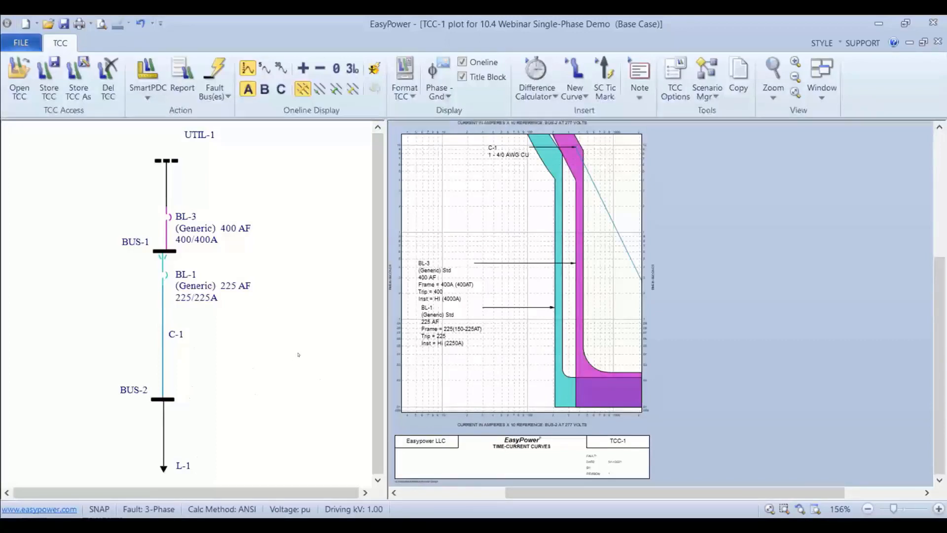
click(937, 42)
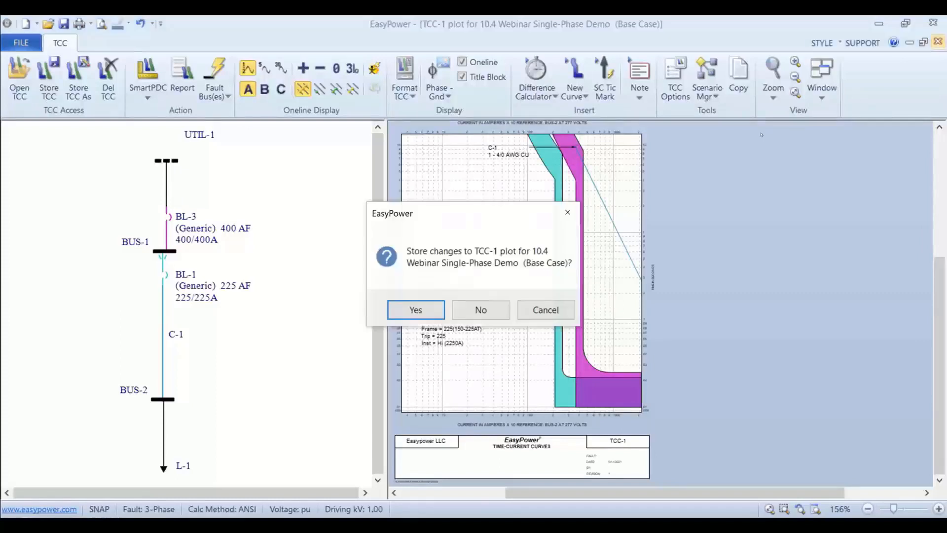
click(476, 311)
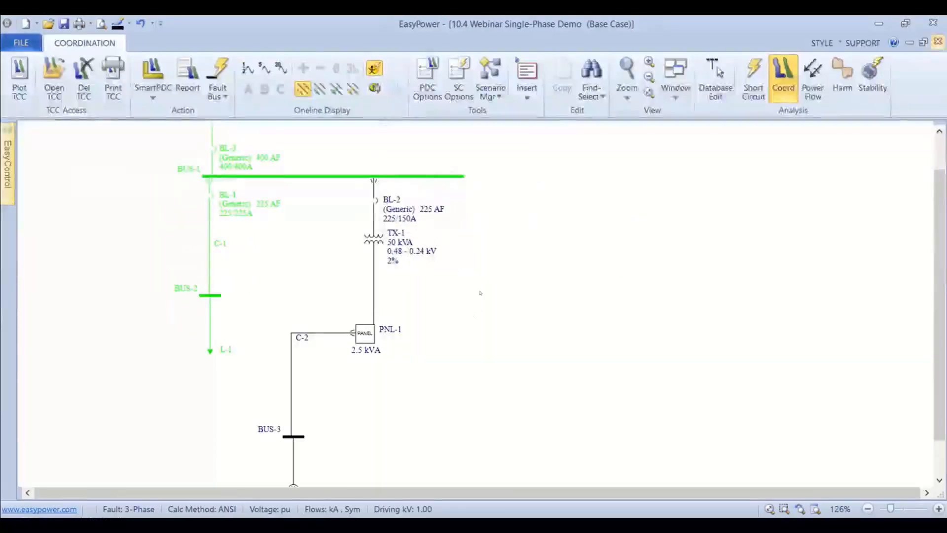
Return to database editing without saving the temporary changes, and fit the one-line in view.
click(708, 78)
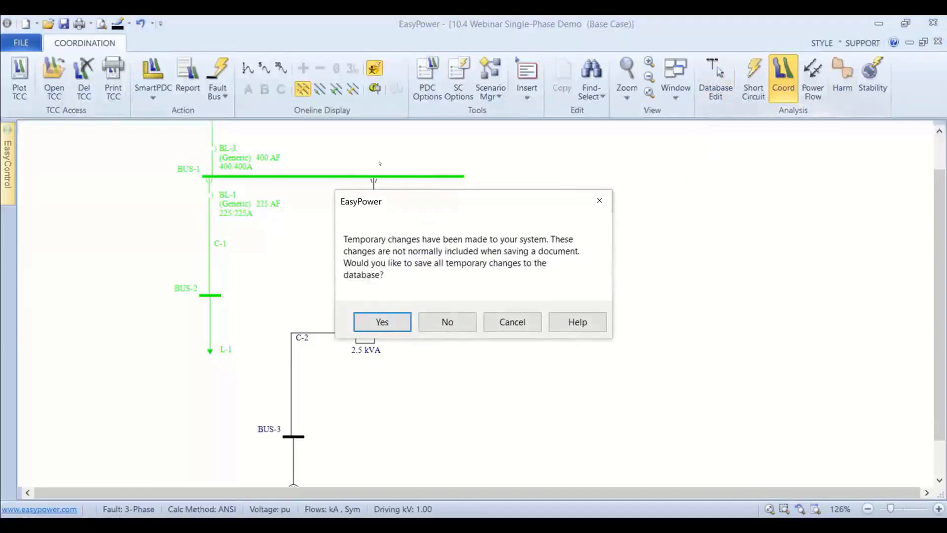
click(448, 322)
double_click(348, 284)
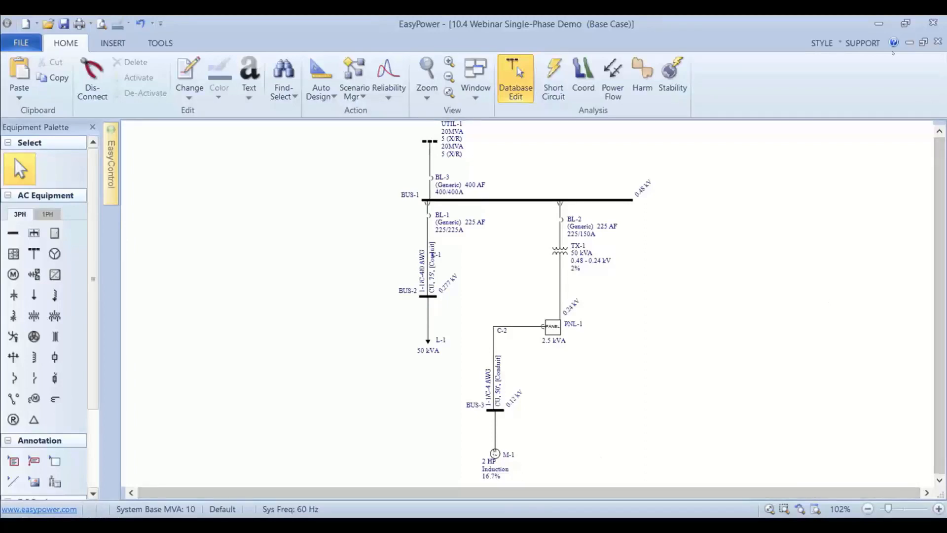
Look up the Single-Phase Modeling topic in the help and close the help window.
click(894, 43)
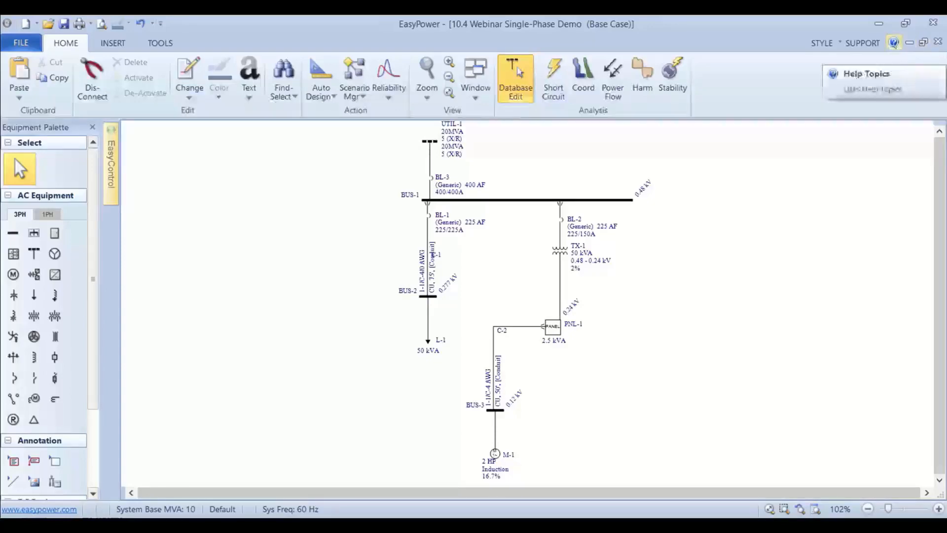
click(848, 72)
click(66, 326)
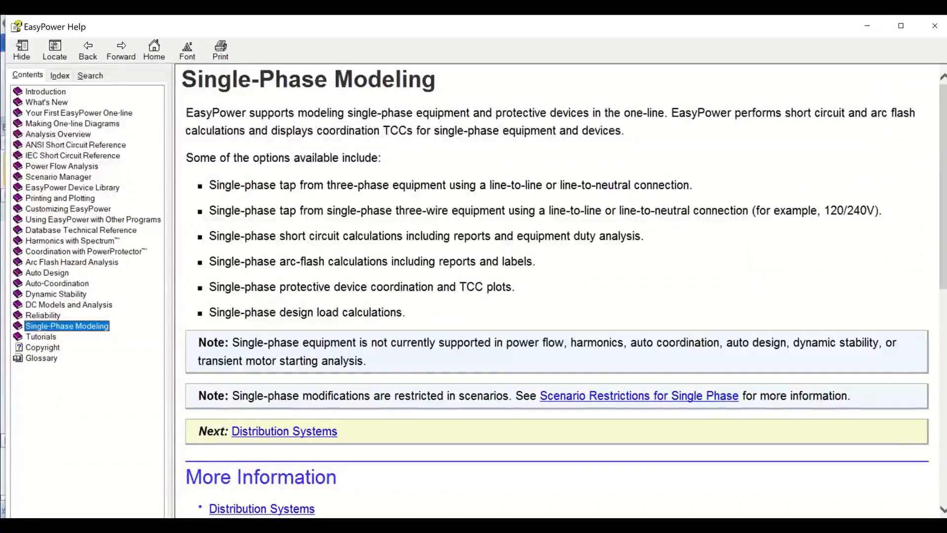
click(935, 26)
In short-circuit mode, review the advanced arc flash options for NFPA 70E shock boundaries and PPE, leaving the options unchanged.
click(554, 79)
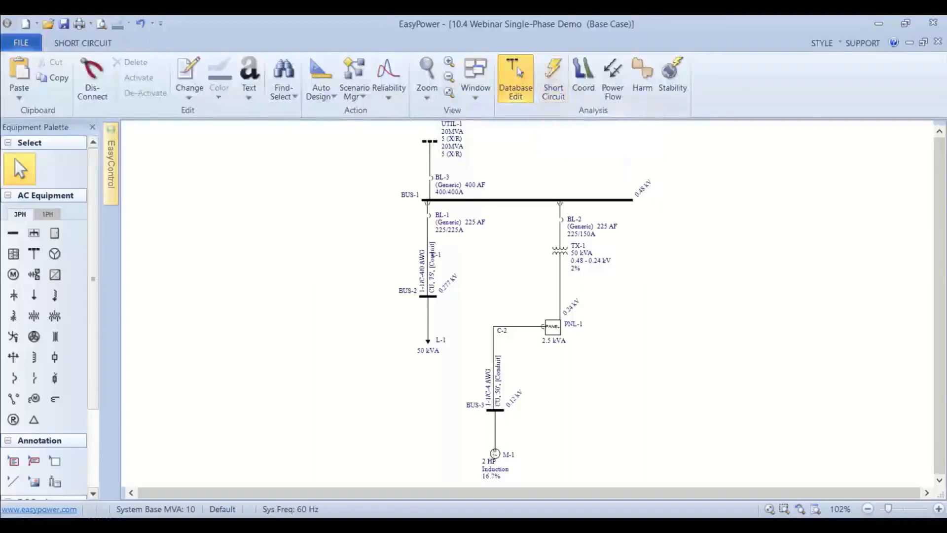
click(276, 82)
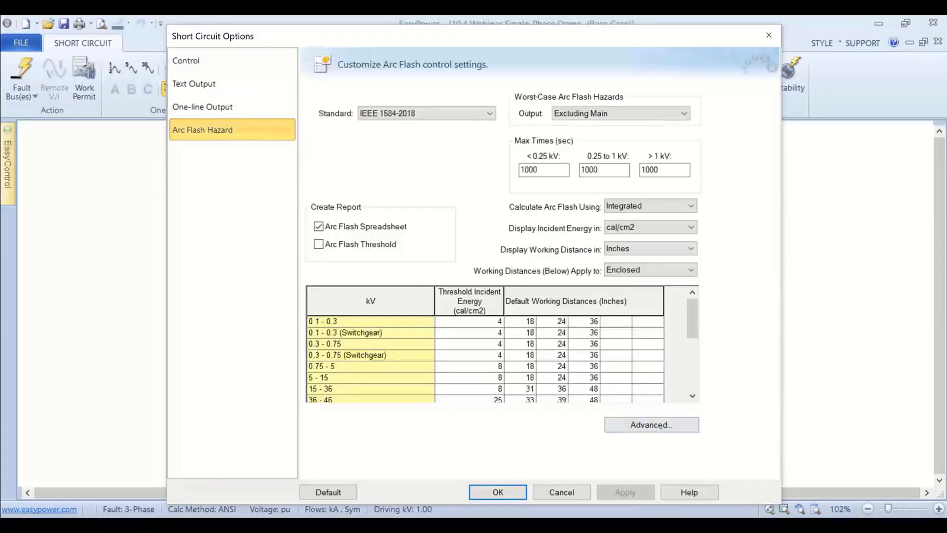
click(660, 425)
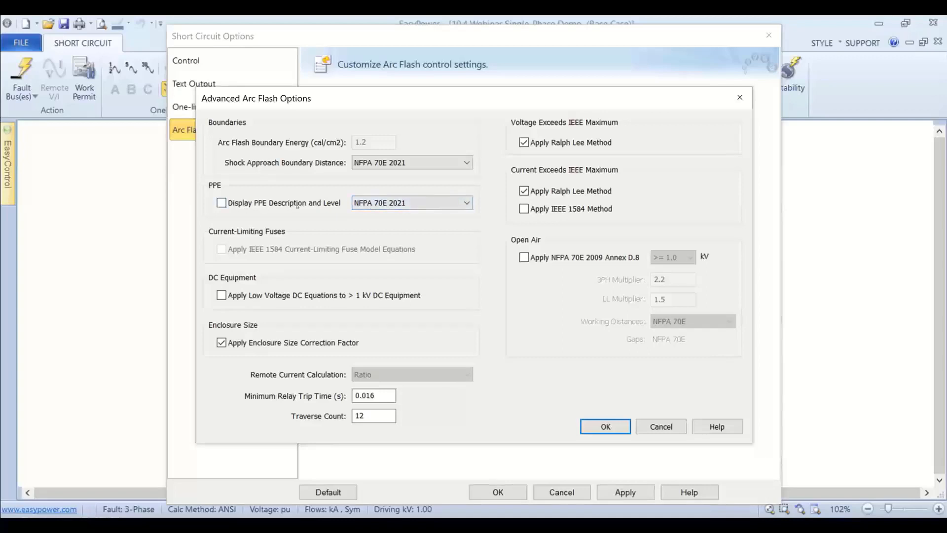
click(396, 168)
click(397, 201)
click(398, 201)
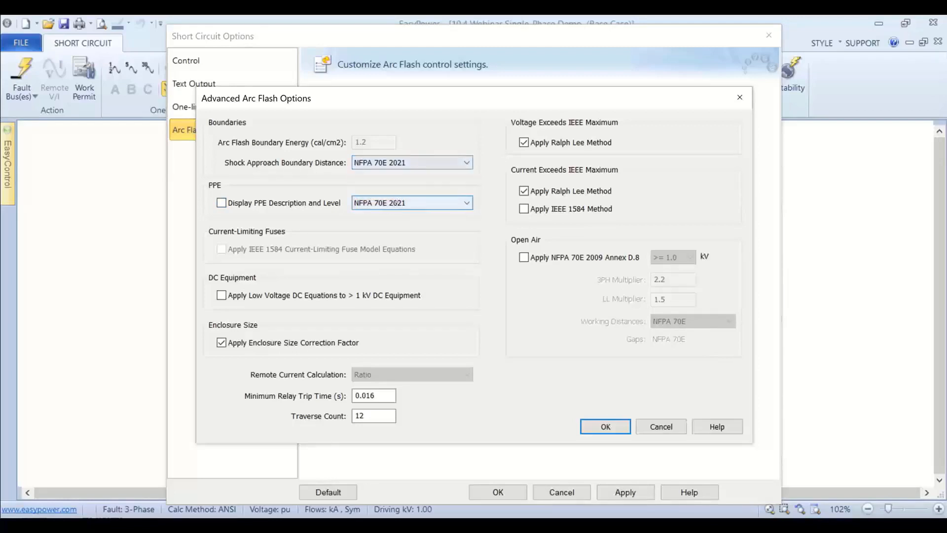
click(400, 208)
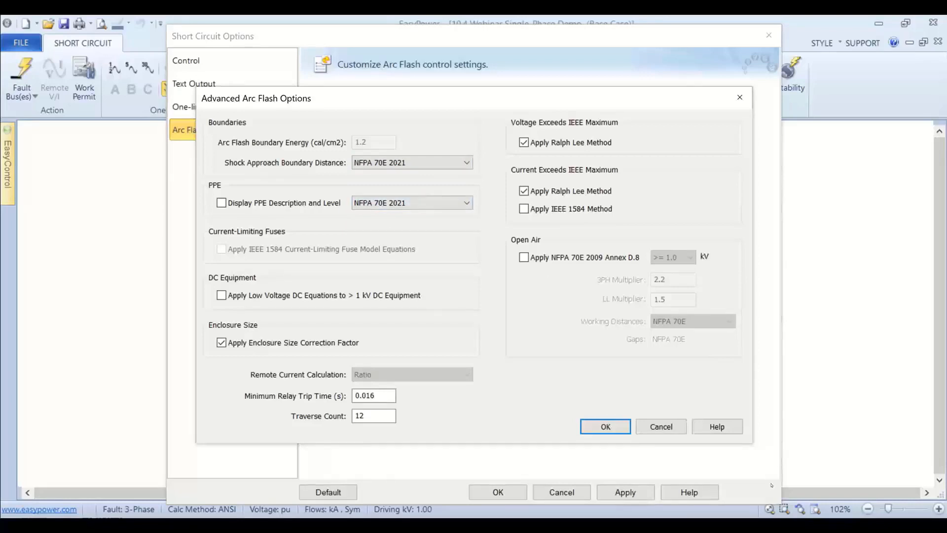
click(641, 424)
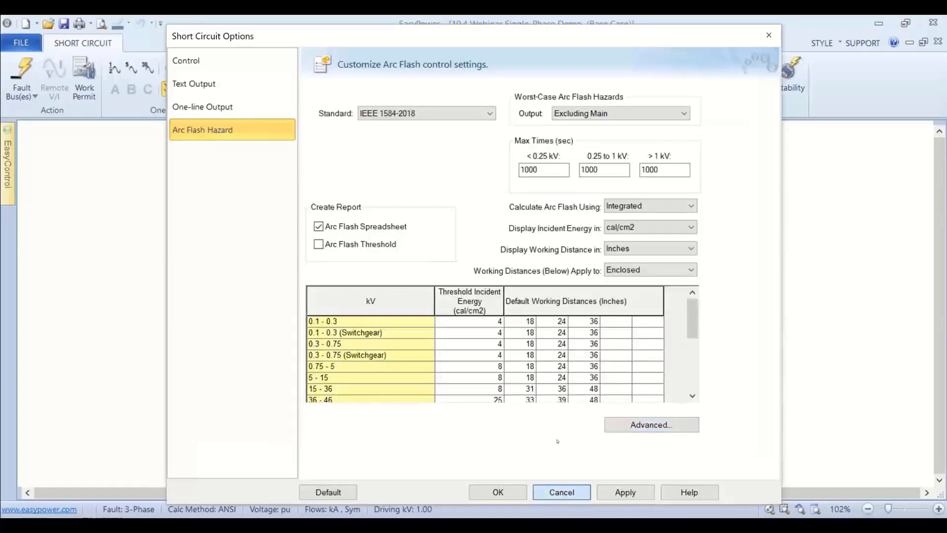
click(561, 492)
Switch to the Stdlib device library and compare the NFPA 70E 2018 and NFPA 70E 2021 PPE levels.
click(549, 79)
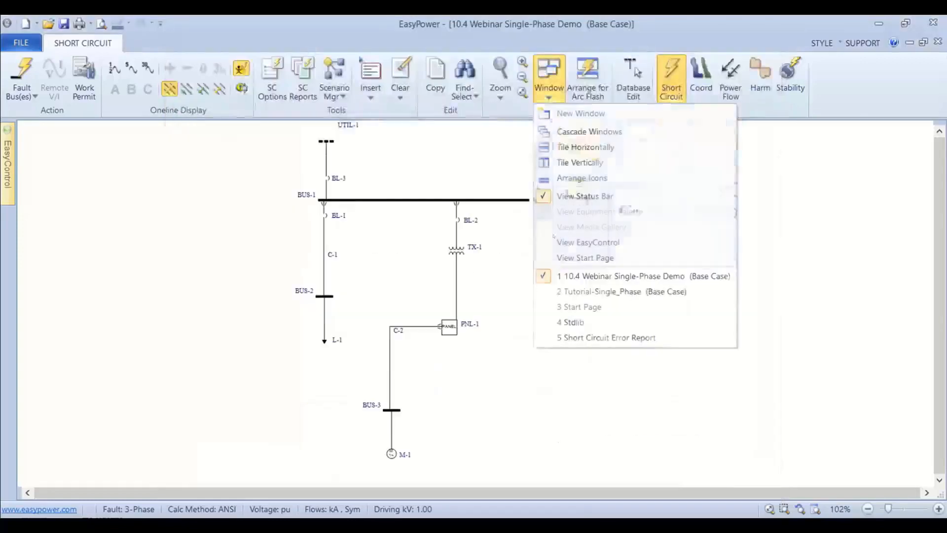
click(573, 322)
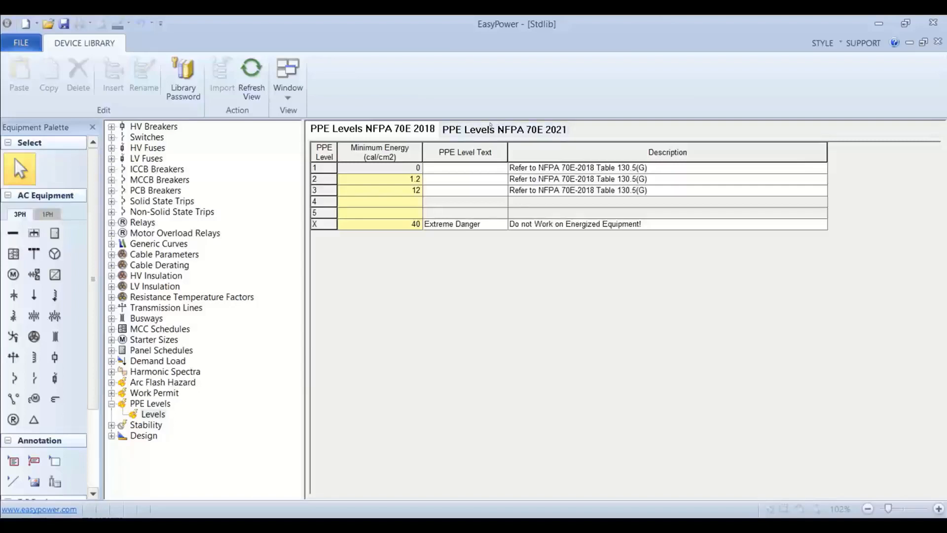
click(498, 130)
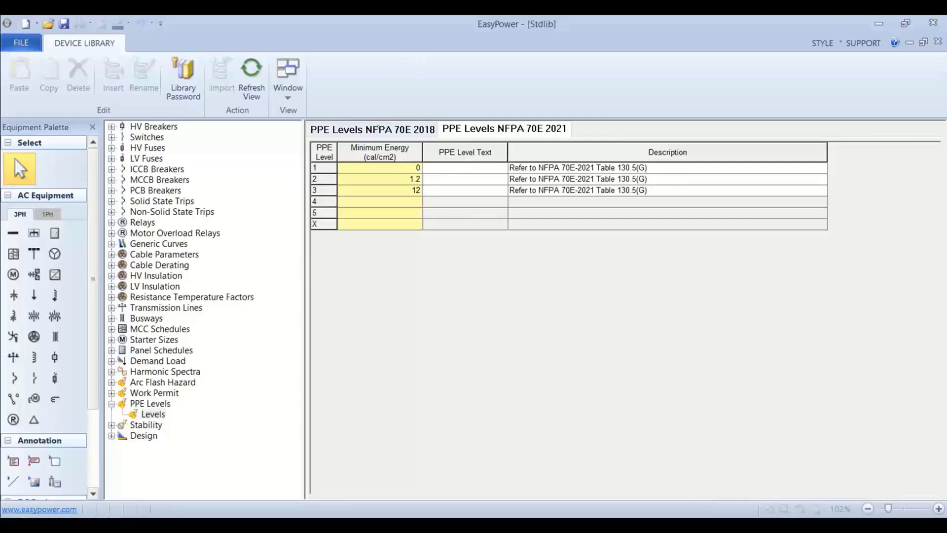
click(377, 127)
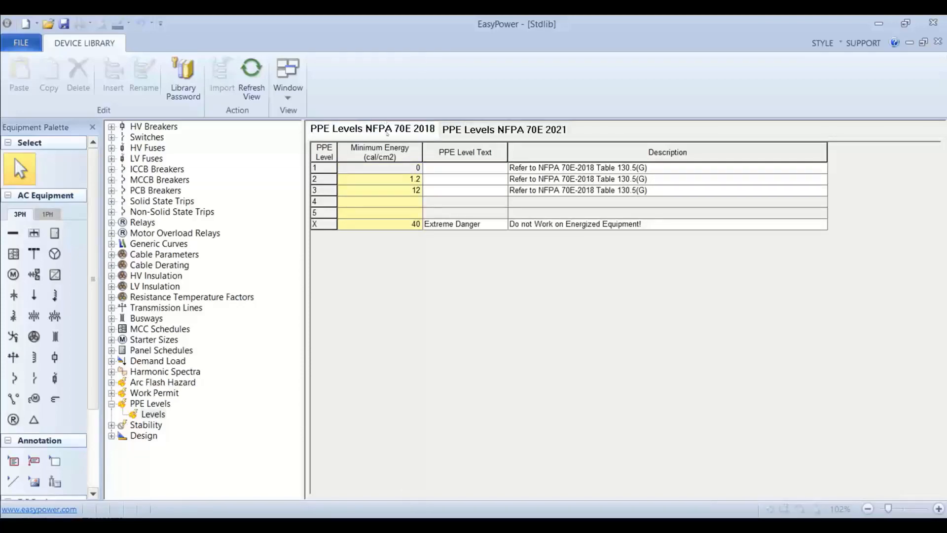